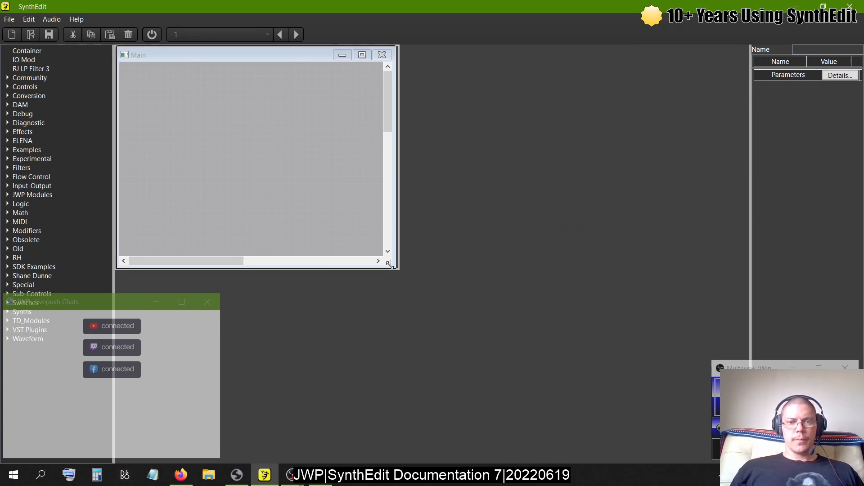
# - Enlarge the Main structure window and insert the Minimal synth prefab into it
pyautogui.moveTo(389, 262); pyautogui.dragTo(660, 370)
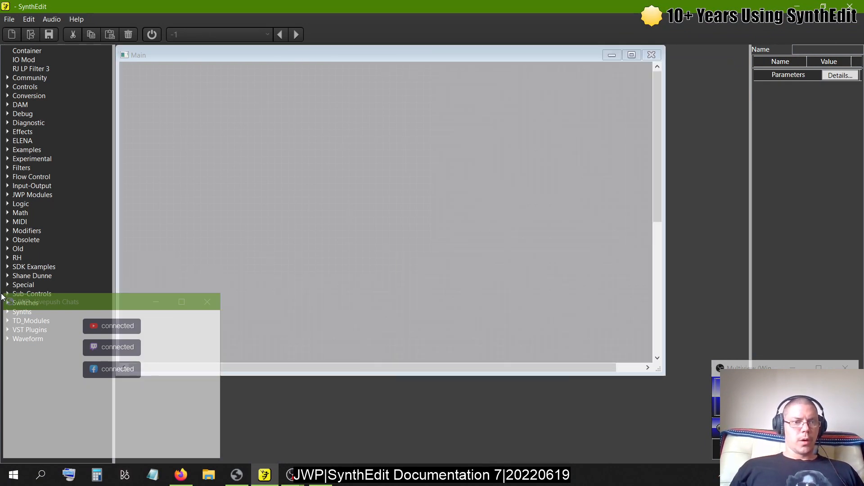
pyautogui.click(7, 311)
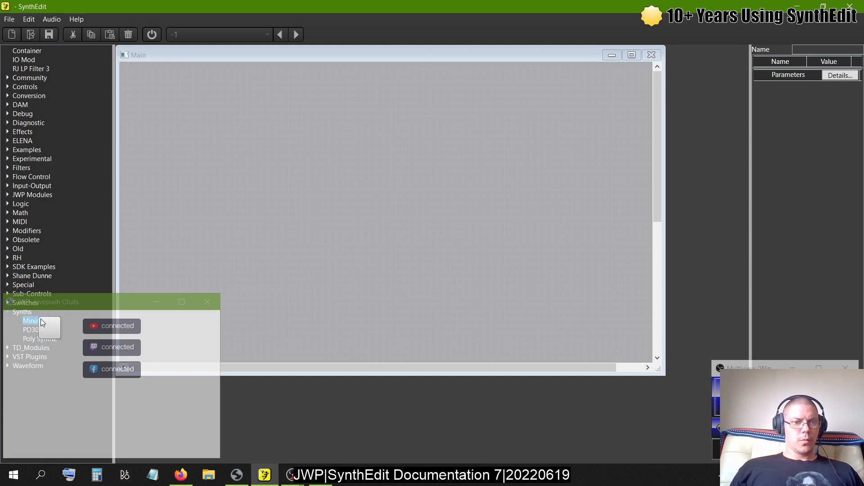
pyautogui.moveTo(35, 321); pyautogui.dragTo(293, 185)
pyautogui.click(406, 132)
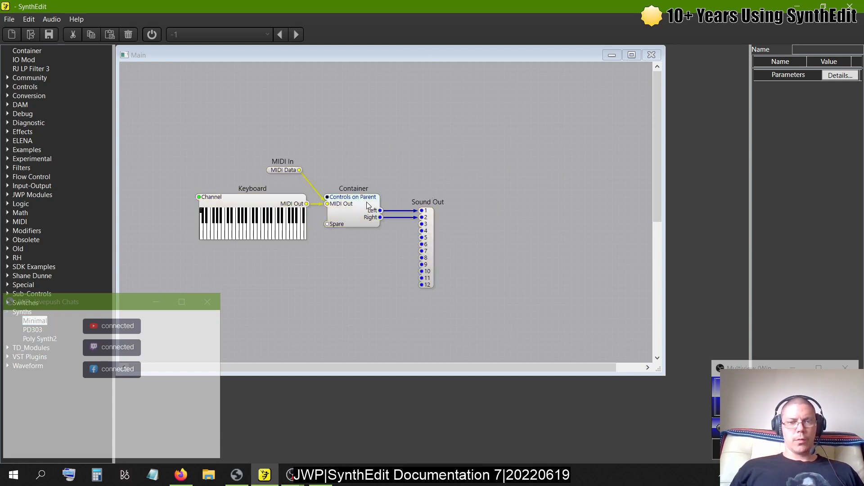
# - Open the Container's structure and spread out its MIDI-CV 2, Oscillator, ADSR2 and VCA modules
pyautogui.doubleClick(365, 205)
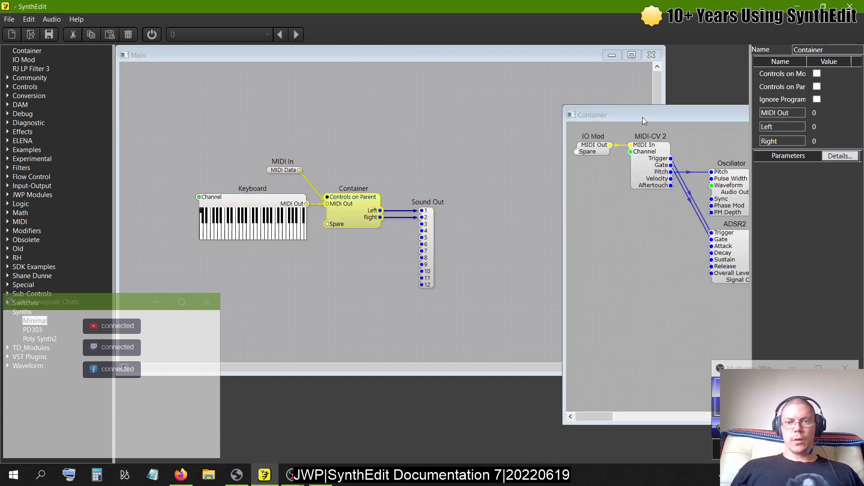
pyautogui.moveTo(642, 117); pyautogui.dragTo(288, 117)
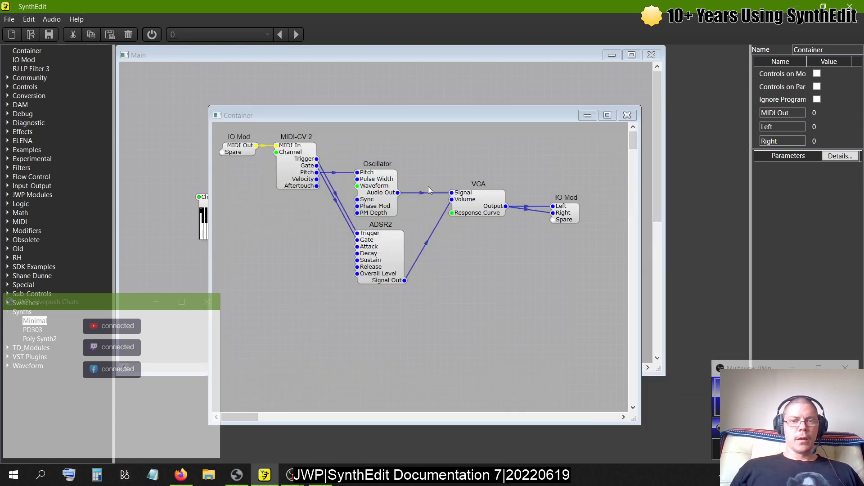
pyautogui.moveTo(376, 194)
pyautogui.mouseDown()
pyautogui.moveTo(389, 174)
pyautogui.moveTo(383, 182)
pyautogui.mouseUp()
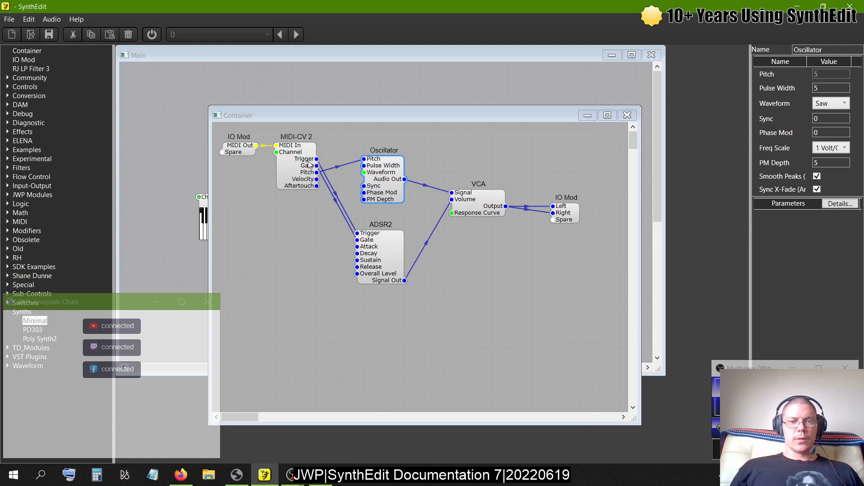
pyautogui.moveTo(298, 161); pyautogui.dragTo(278, 181)
pyautogui.moveTo(378, 247); pyautogui.dragTo(378, 275)
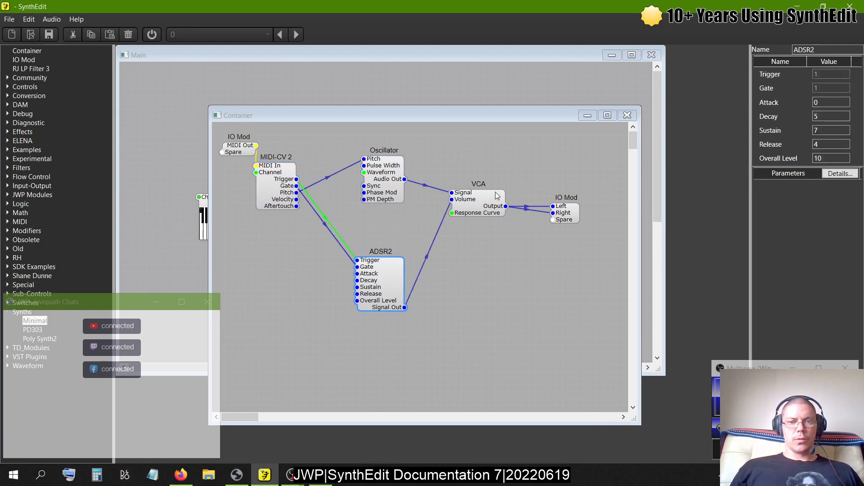
pyautogui.moveTo(482, 197); pyautogui.dragTo(490, 209)
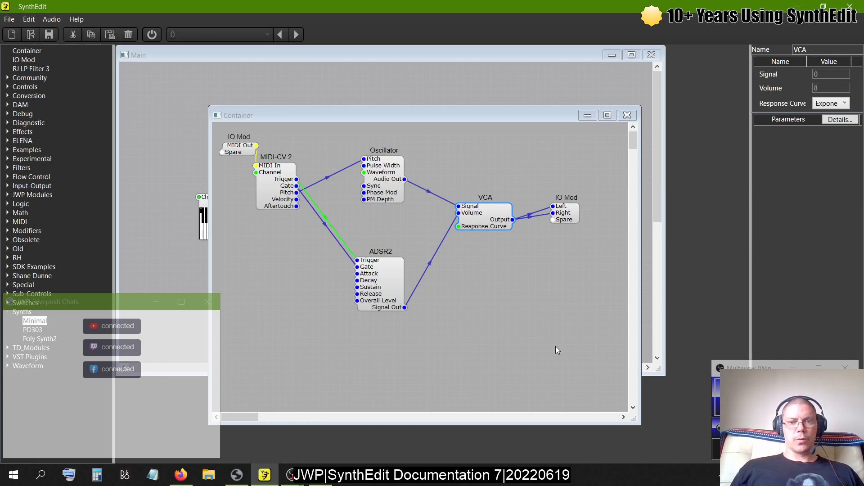
# - Duplicate the Oscillator, ADSR2 and VCA modules and place the copies below the originals
pyautogui.moveTo(556, 347); pyautogui.dragTo(524, 343)
pyautogui.moveTo(525, 343); pyautogui.dragTo(331, 128)
pyautogui.scroll(-3, 476, 218)
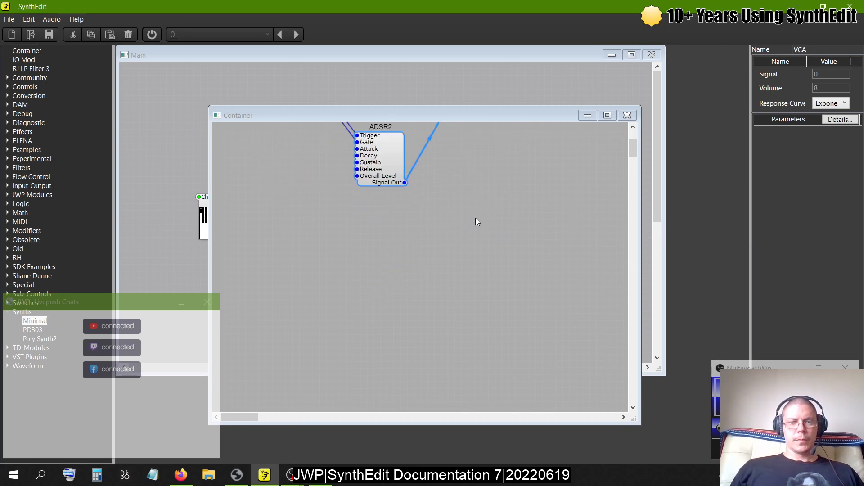
pyautogui.rightClick(398, 233)
pyautogui.click(421, 263)
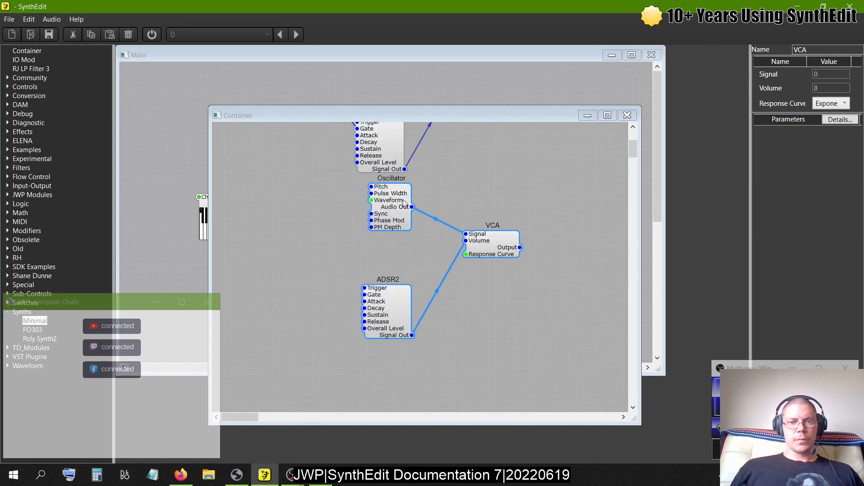
pyautogui.moveTo(404, 204); pyautogui.dragTo(390, 213)
pyautogui.scroll(3, 444, 201)
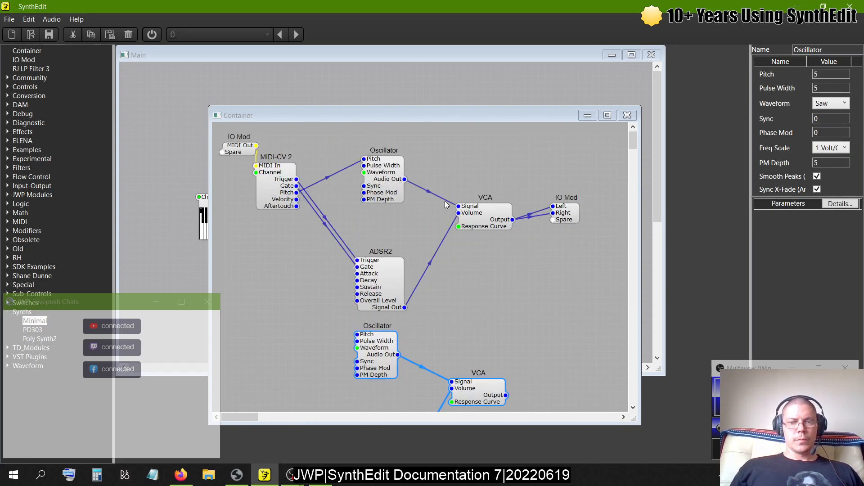
# - Move the output IO Mod down and to the right, and connect the copied VCA's Output to its Left and Right inputs
pyautogui.scroll(-3, 445, 205)
pyautogui.scroll(3, 461, 155)
pyautogui.moveTo(576, 218); pyautogui.dragTo(571, 326)
pyautogui.scroll(-3, 574, 317)
pyautogui.click(498, 301)
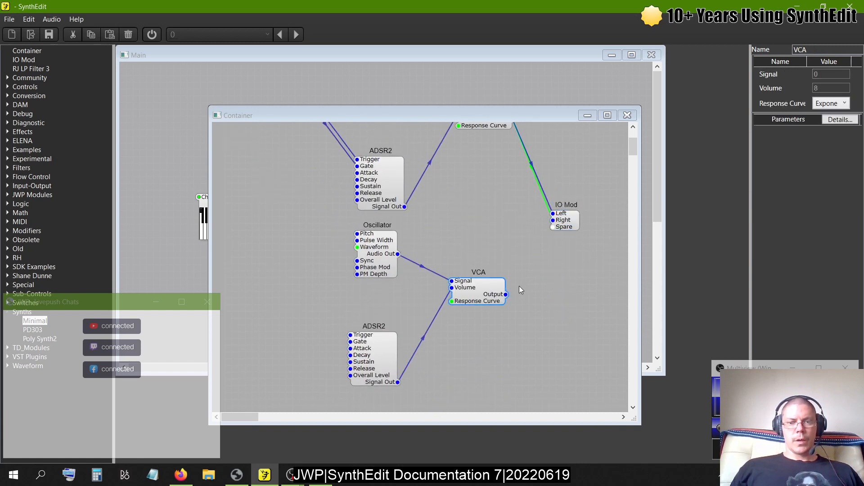
pyautogui.click(555, 214)
pyautogui.moveTo(518, 279); pyautogui.dragTo(505, 295)
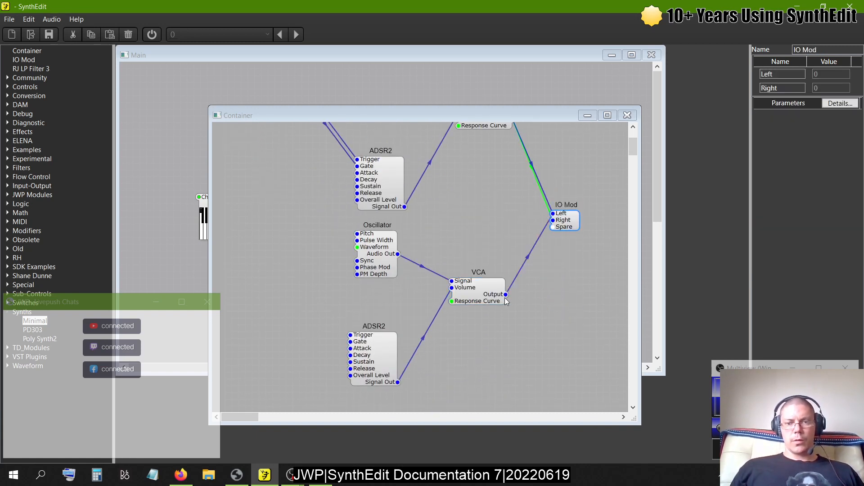
pyautogui.moveTo(558, 224); pyautogui.dragTo(606, 224)
pyautogui.scroll(3, 454, 228)
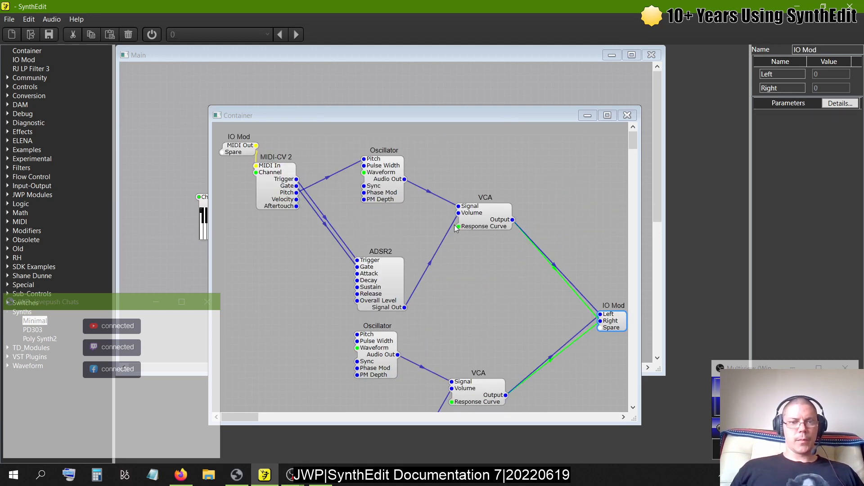
# - Connect MIDI-CV 2's Pitch to the copied Oscillator, and its Trigger and Gate to the copied ADSR2
pyautogui.moveTo(296, 193); pyautogui.dragTo(358, 341)
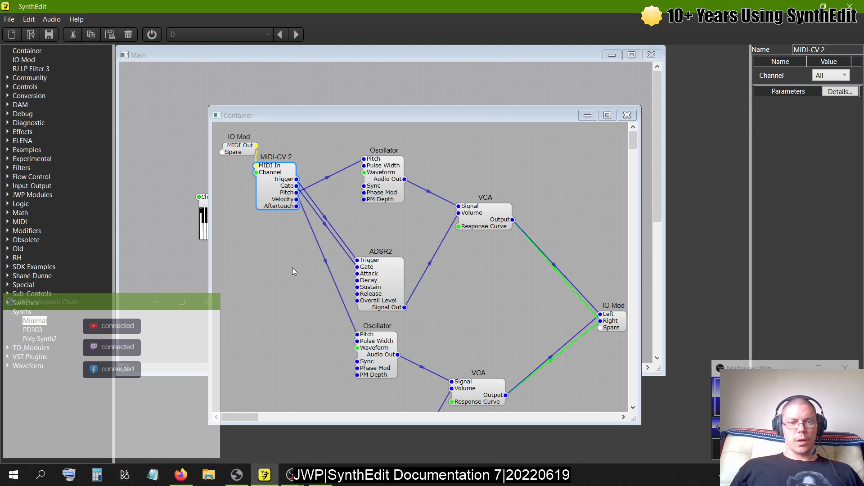
pyautogui.scroll(-5, 293, 268)
pyautogui.moveTo(350, 280); pyautogui.dragTo(297, 179)
pyautogui.scroll(5, 254, 248)
pyautogui.click(297, 188)
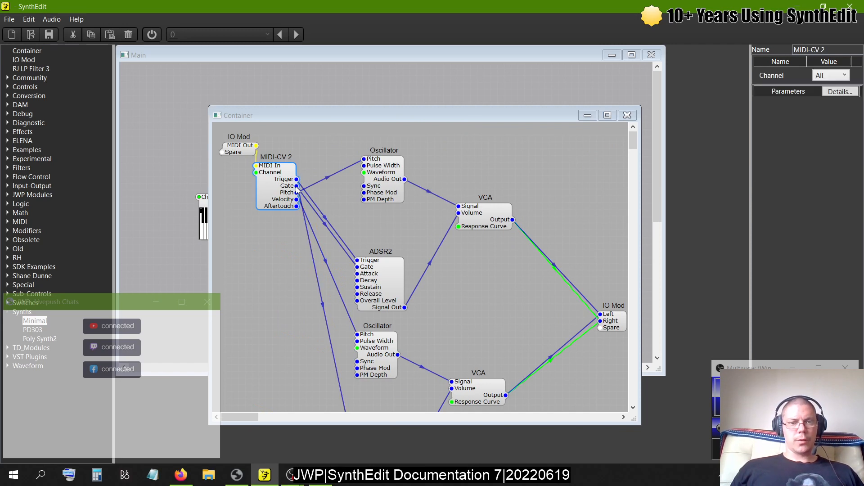
pyautogui.scroll(-5, 295, 270)
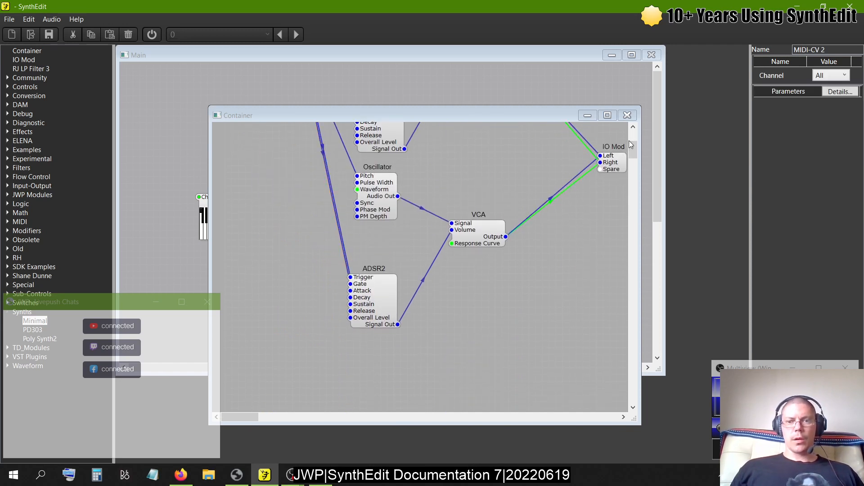
# - Close the Container's structure window and turn on audio processing
pyautogui.click(627, 115)
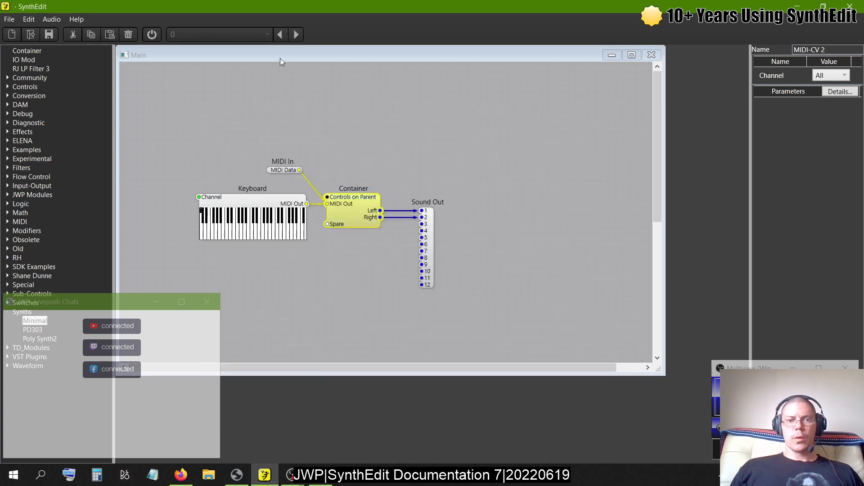
pyautogui.click(157, 40)
pyautogui.click(510, 276)
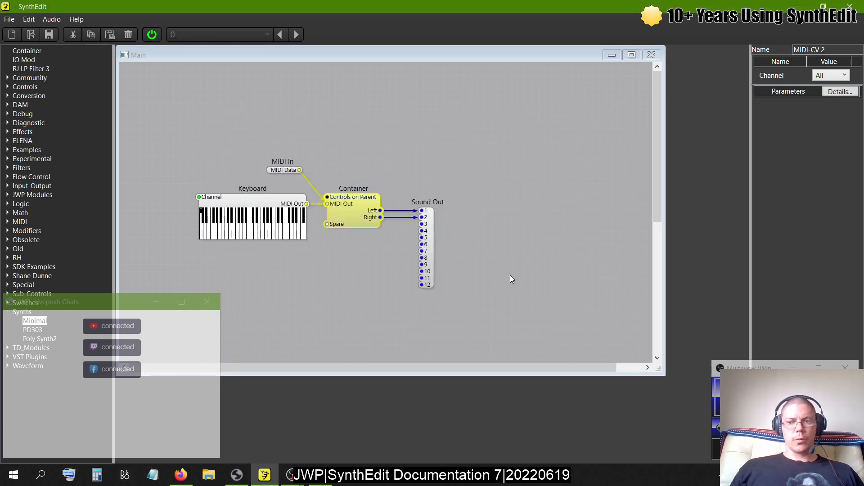
# - Play a note on the Keyboard module and check the audio levels in OBS Studio before returning to SynthEdit
pyautogui.hotkey('alt', 'Tab')
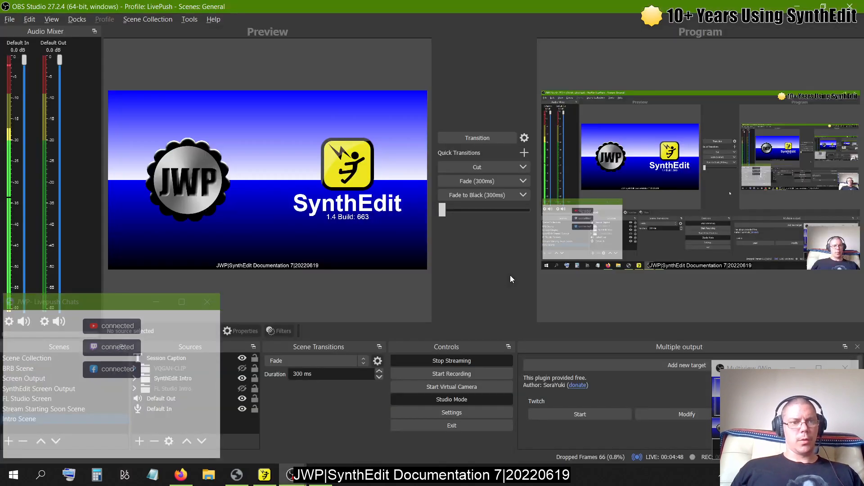
pyautogui.hotkey('alt', 'Tab')
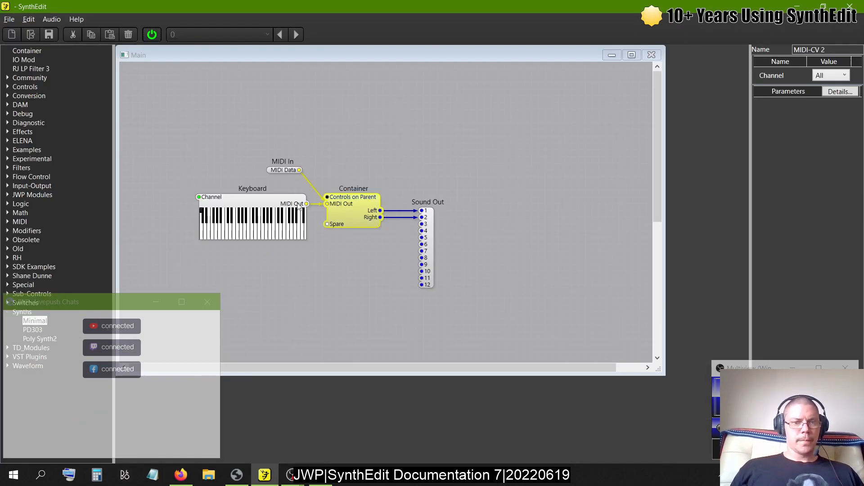
pyautogui.click(295, 237)
pyautogui.hotkey('alt', 'Tab')
pyautogui.hotkey('alt', 'Tab')
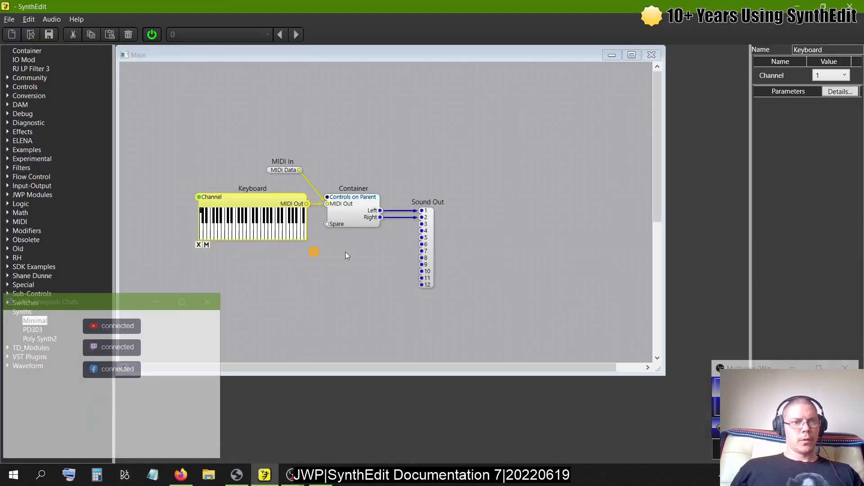
# - Move Sound Out farther right, and open the Container's debug CPU window in the empty area above it
pyautogui.moveTo(432, 233); pyautogui.dragTo(465, 229)
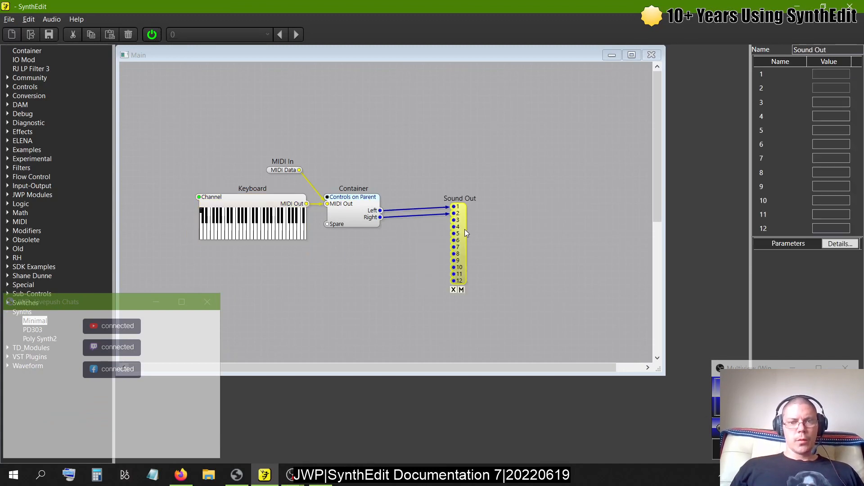
pyautogui.rightClick(358, 207)
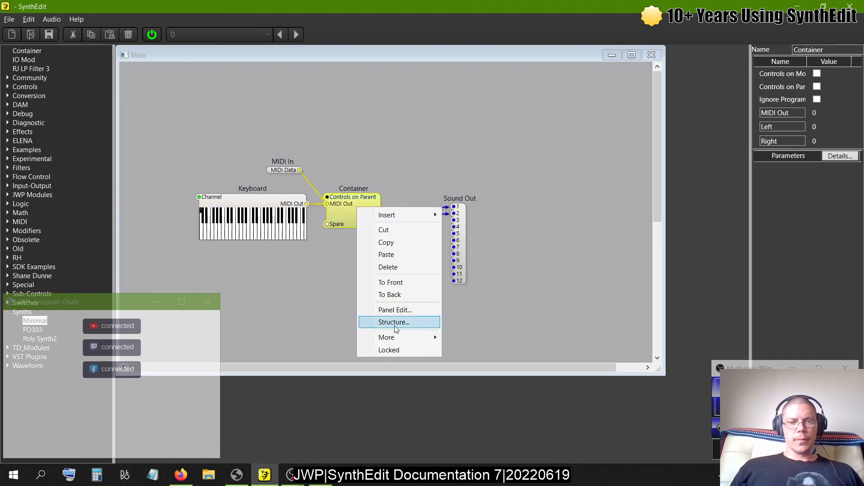
pyautogui.moveTo(391, 337)
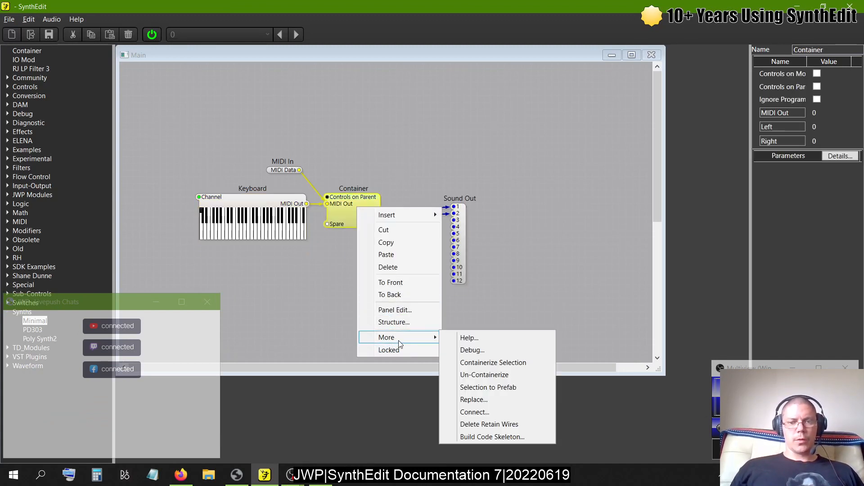
pyautogui.click(475, 349)
pyautogui.moveTo(423, 224); pyautogui.dragTo(553, 112)
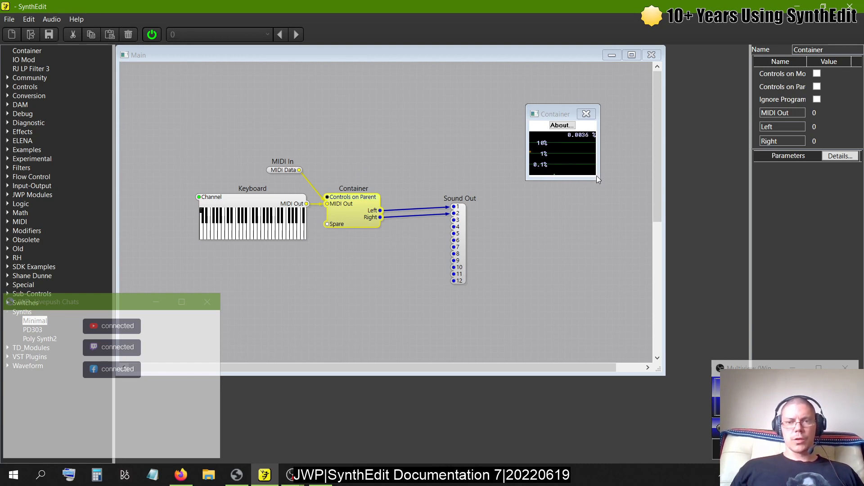
# - Reopen the Container's structure
pyautogui.click(364, 200)
pyautogui.doubleClick(363, 199)
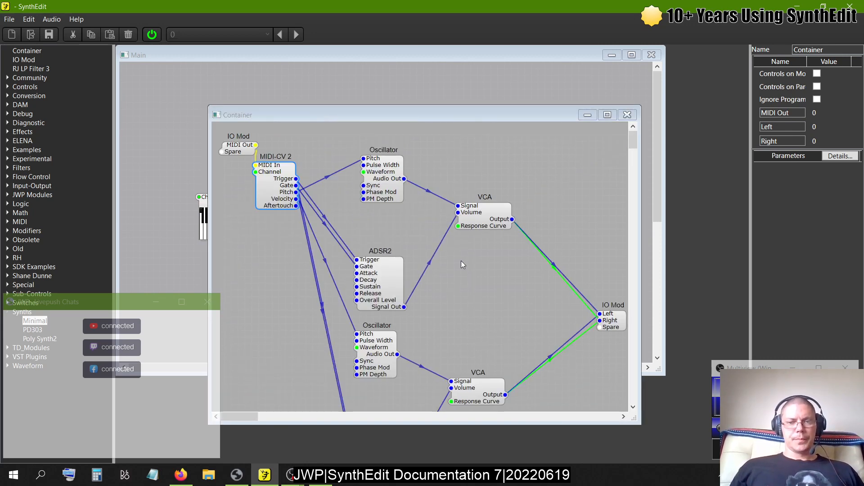
pyautogui.click(480, 215)
pyautogui.click(387, 283)
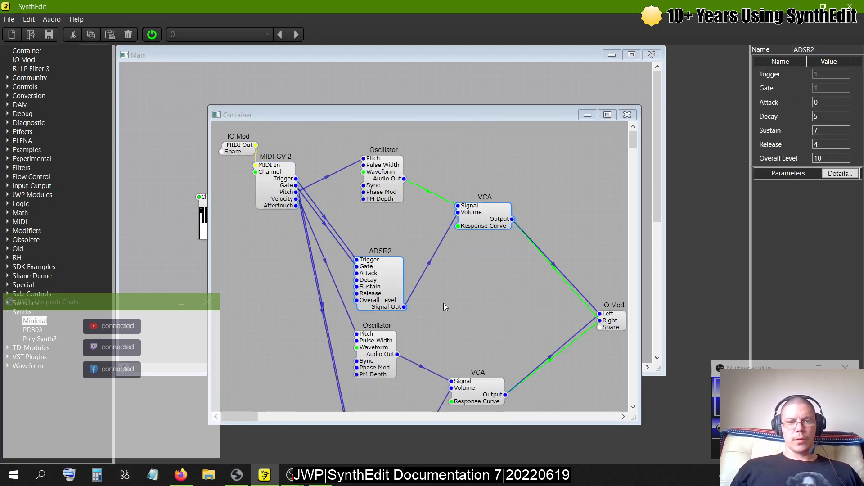
pyautogui.scroll(-2, 486, 319)
pyautogui.click(480, 311)
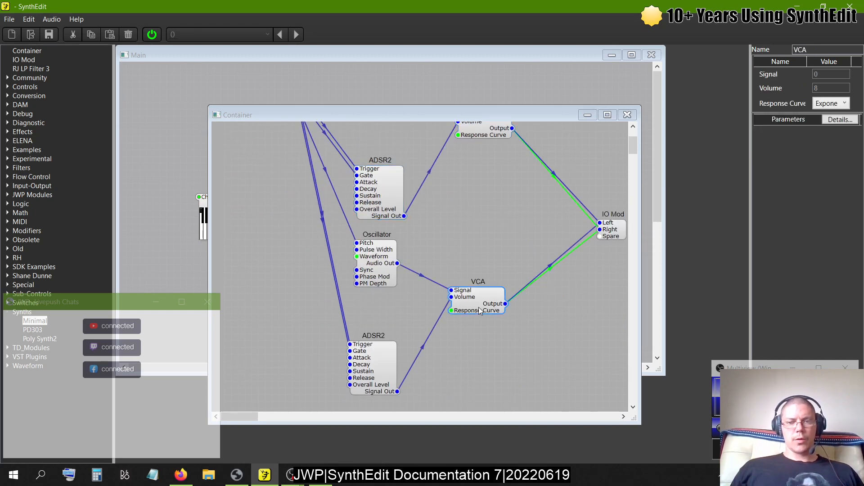
pyautogui.click(365, 262)
pyautogui.rightClick(367, 384)
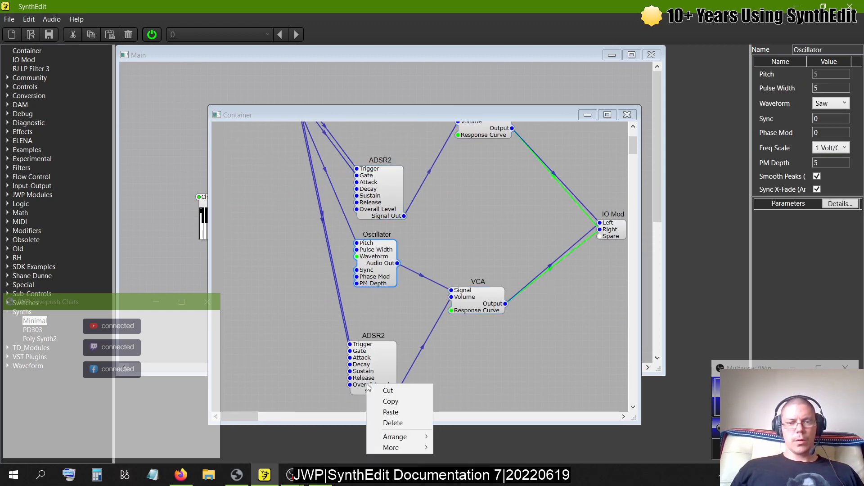
pyautogui.click(389, 319)
# - Containerize the copied ADSR2, VCA and Oscillator modules together
pyautogui.click(366, 369)
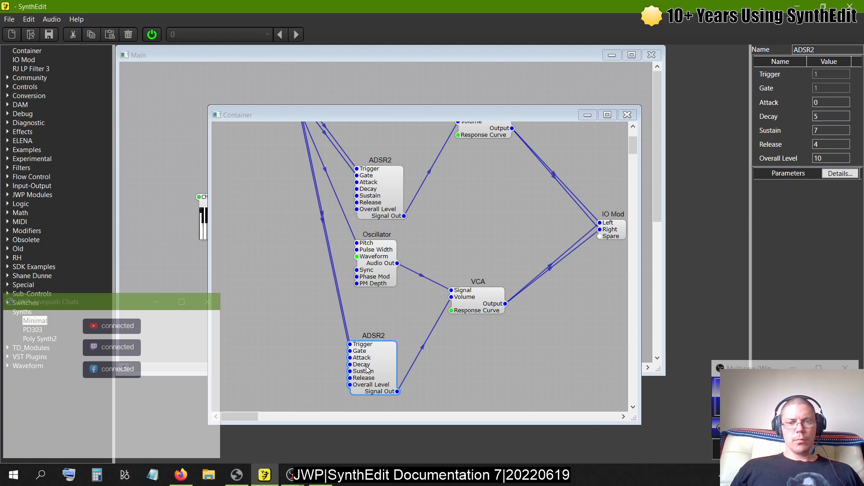
pyautogui.keyDown('shift'); pyautogui.click(483, 309); pyautogui.keyUp('shift')
pyautogui.keyDown('shift'); pyautogui.click(389, 273); pyautogui.keyUp('shift')
pyautogui.rightClick(388, 272)
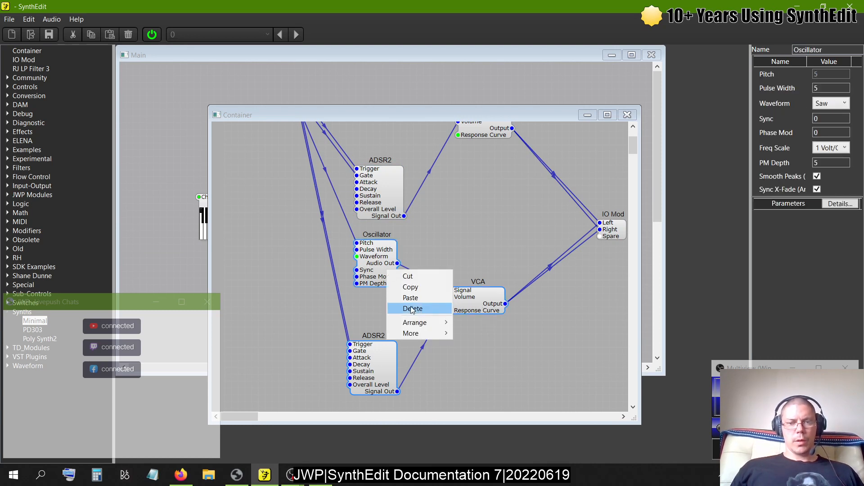
pyautogui.moveTo(410, 333)
pyautogui.click(491, 365)
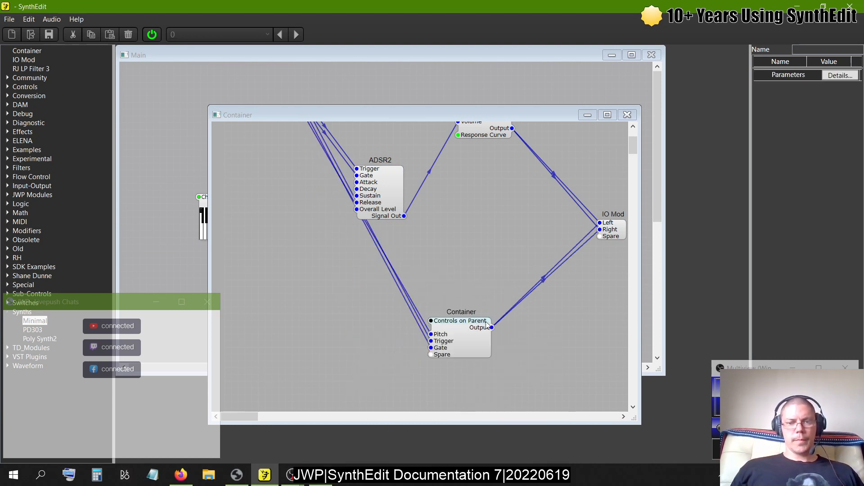
# - Move the new nested container up below the original ADSR2 and mute it
pyautogui.click(453, 258)
pyautogui.rightClick(453, 258)
pyautogui.moveTo(490, 351)
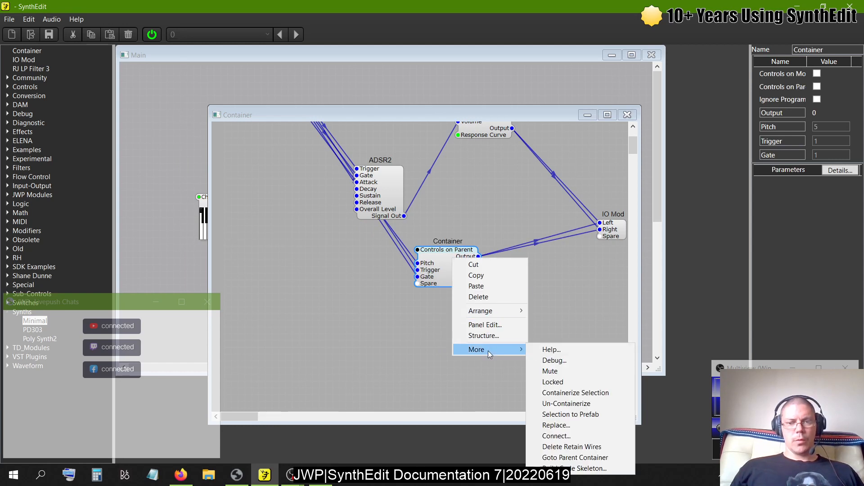
pyautogui.click(557, 374)
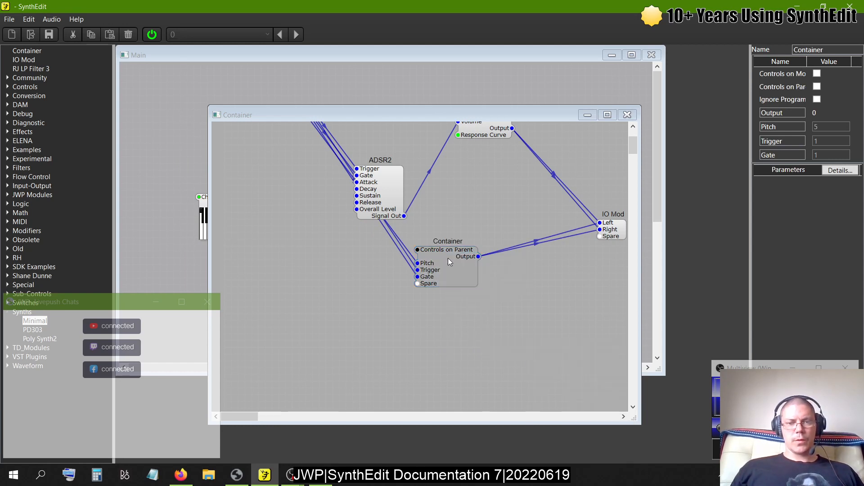
# - Move the VCA beside ADSR2, remove its Oscillator wire, and connect the Oscillator's Audio Out directly to the IO Mod's Left and Right
pyautogui.hotkey('ctrl', 'z')
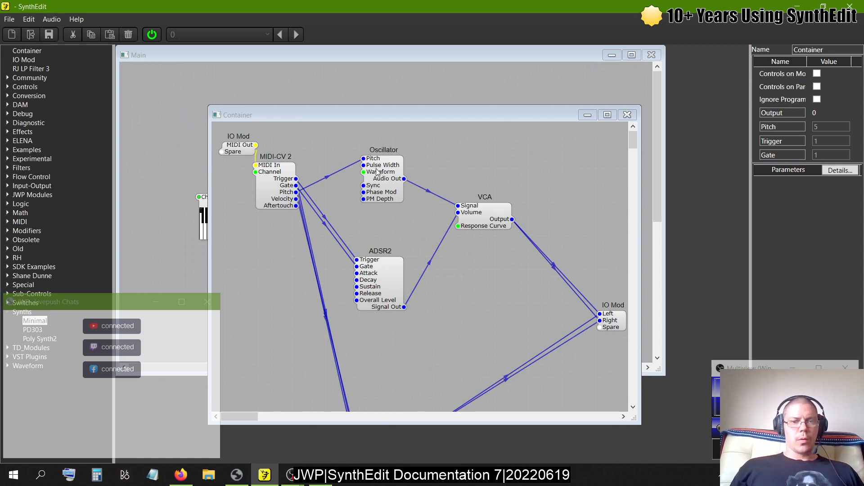
pyautogui.moveTo(484, 214); pyautogui.dragTo(450, 295)
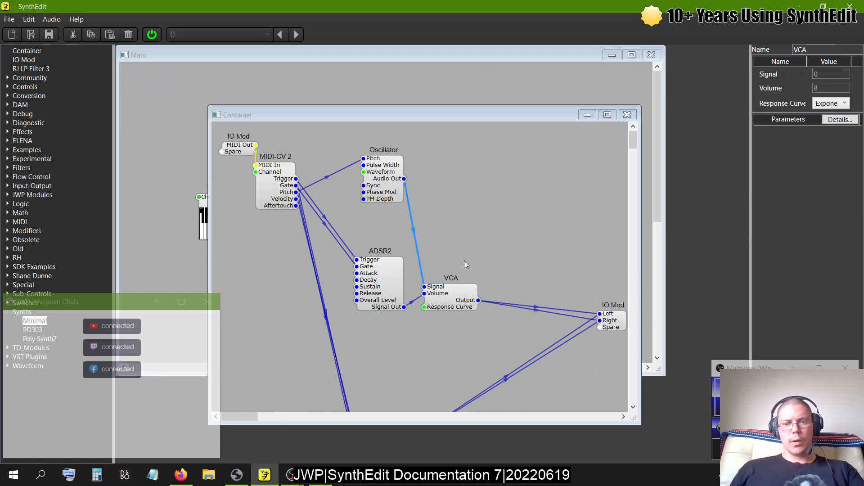
pyautogui.click(601, 317)
pyautogui.moveTo(600, 318); pyautogui.dragTo(405, 179)
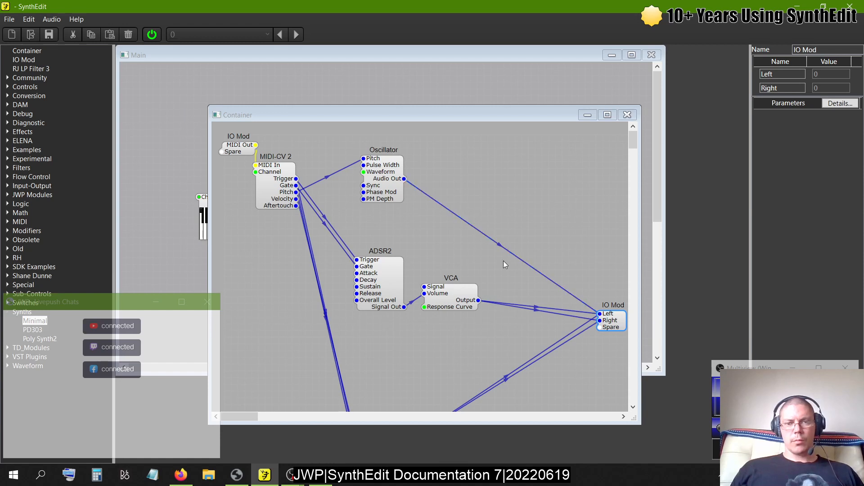
pyautogui.moveTo(600, 320); pyautogui.dragTo(405, 179)
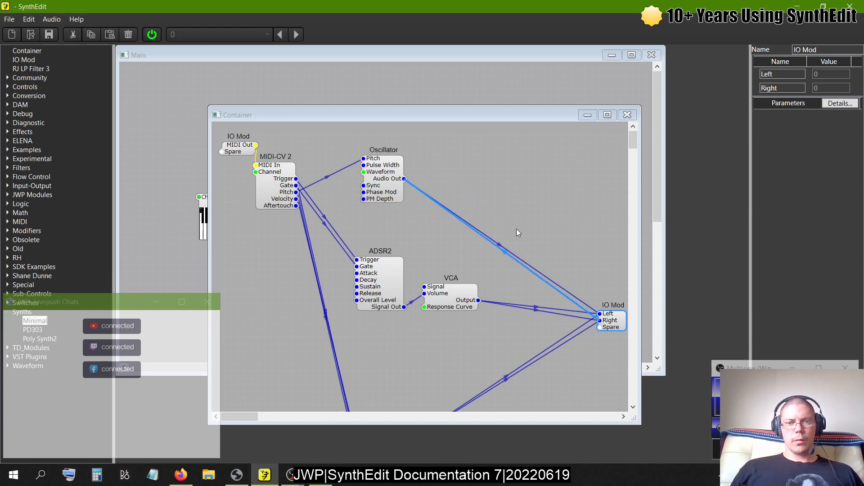
# - Close the Container's structure and open the Container's debug CPU window in the main structure
pyautogui.click(627, 115)
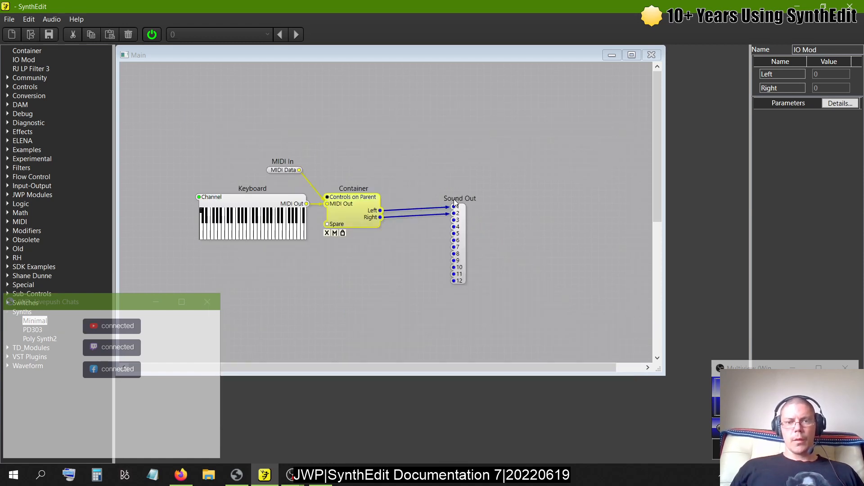
pyautogui.rightClick(354, 212)
pyautogui.moveTo(414, 344)
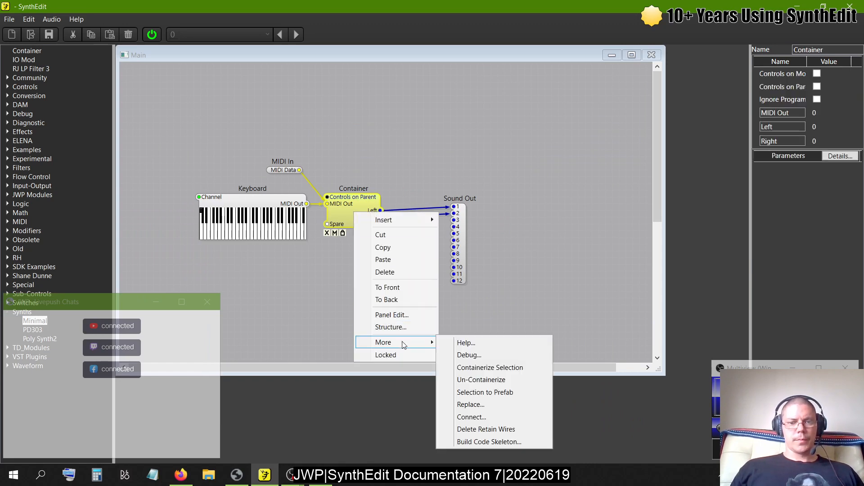
pyautogui.click(463, 343)
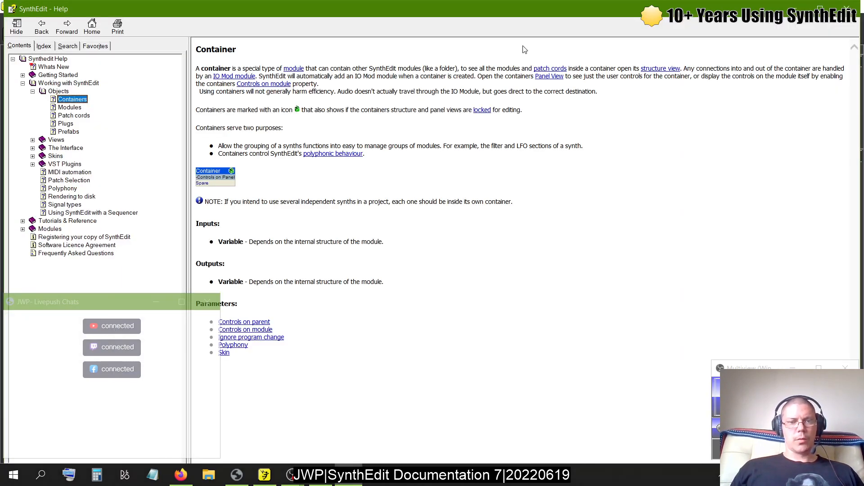
pyautogui.click(850, 7)
pyautogui.rightClick(354, 222)
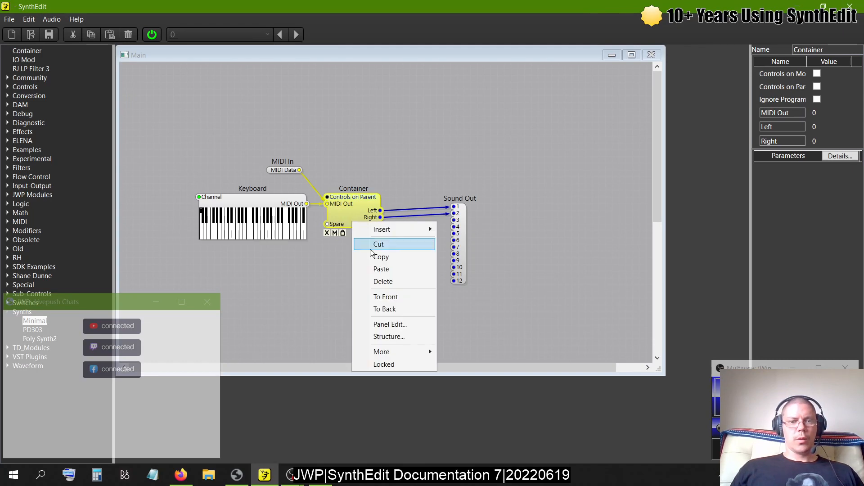
pyautogui.moveTo(386, 350)
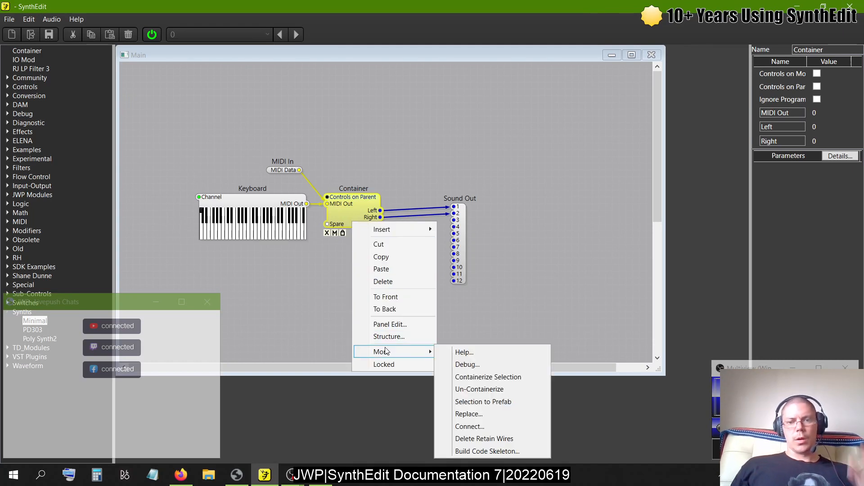
pyautogui.click(459, 364)
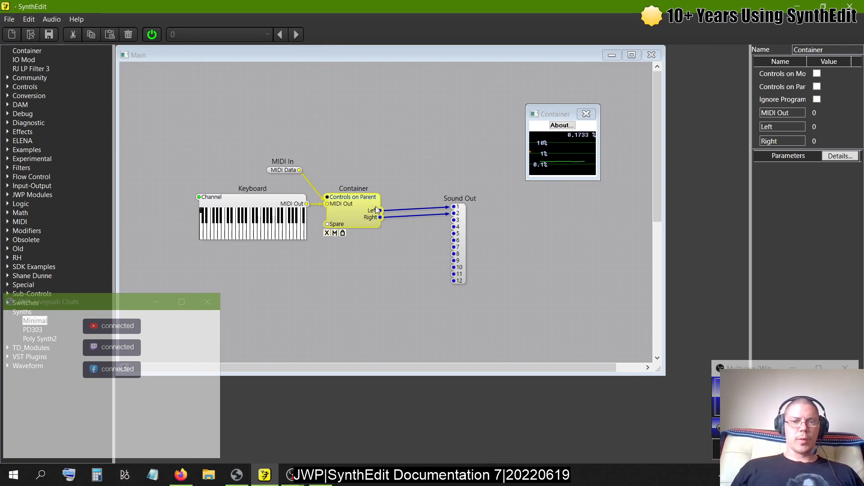
# - Play several notes in the lower half of the Keyboard module to test the rewired voice chain
pyautogui.click(202, 212)
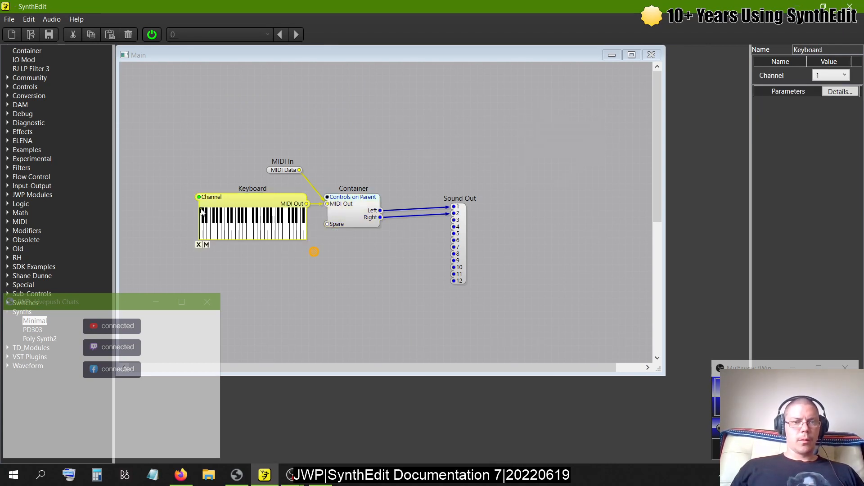
pyautogui.click(226, 226)
pyautogui.click(234, 230)
pyautogui.click(238, 230)
pyautogui.click(237, 229)
pyautogui.click(238, 230)
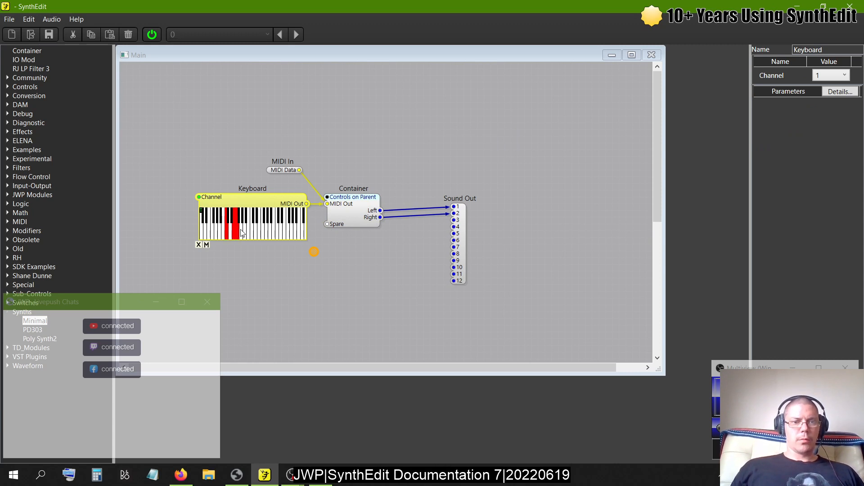
pyautogui.click(243, 232)
# - In the Container's structure, delete the Oscillator's direct wires to the IO Mod, and place the VCA up and right, fed by the Oscillator's Audio Out
pyautogui.rightClick(354, 201)
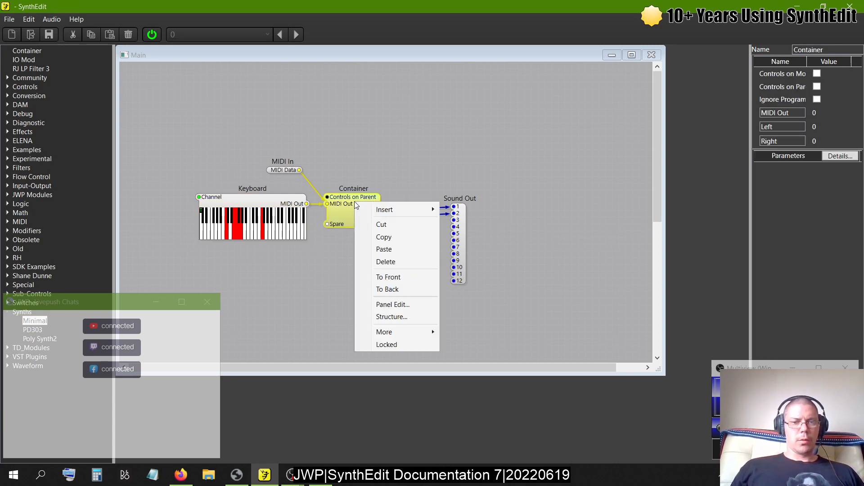
pyautogui.click(347, 212)
pyautogui.doubleClick(347, 215)
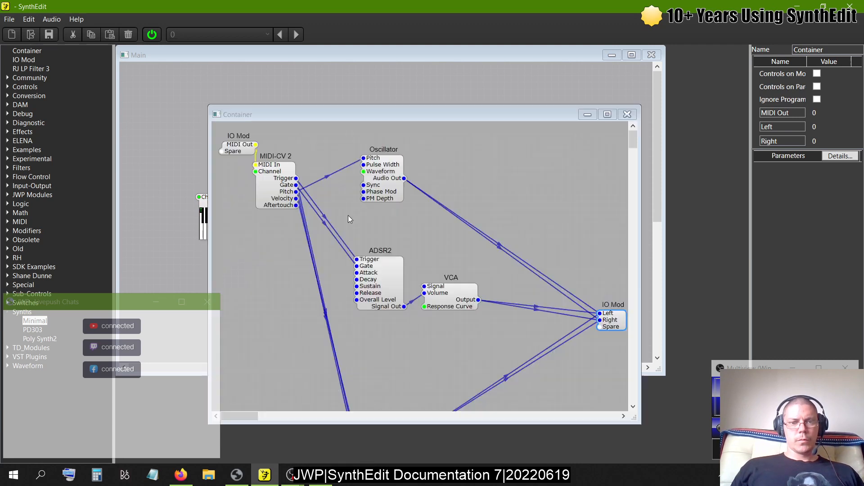
pyautogui.click(499, 246)
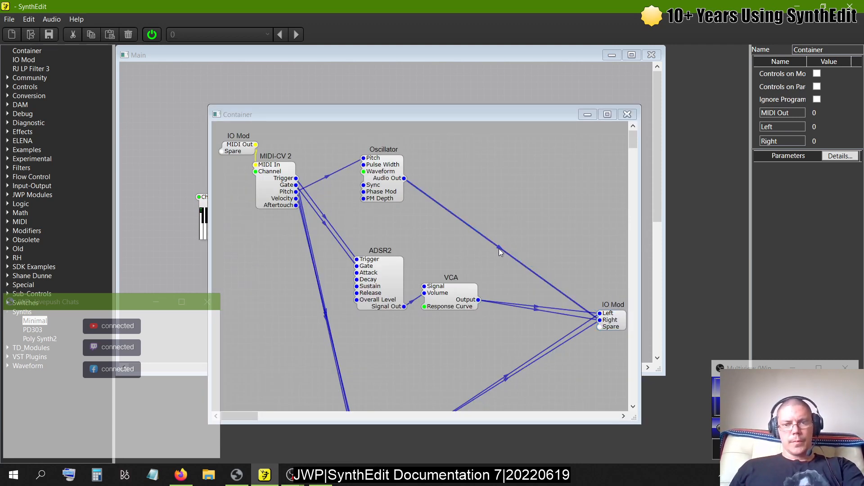
pyautogui.press('Delete')
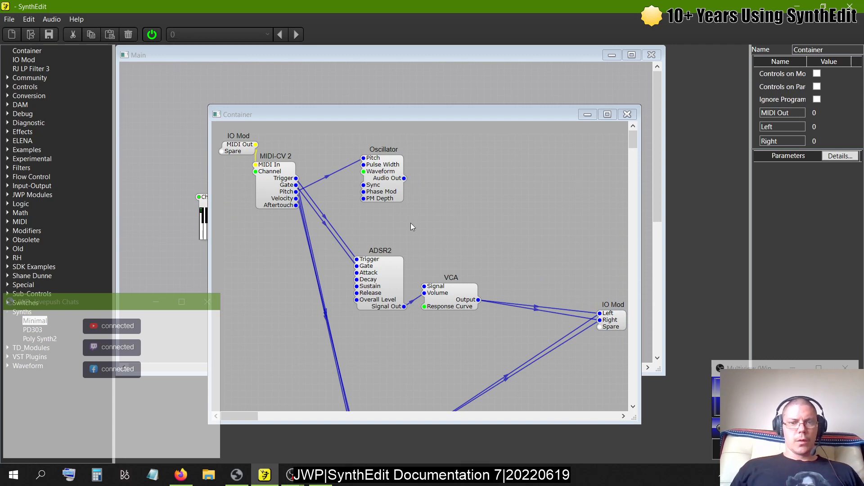
pyautogui.moveTo(440, 297); pyautogui.dragTo(404, 178)
# - Delete the original ADSR2 module and set the VCA's Volume to 0
pyautogui.click(378, 305)
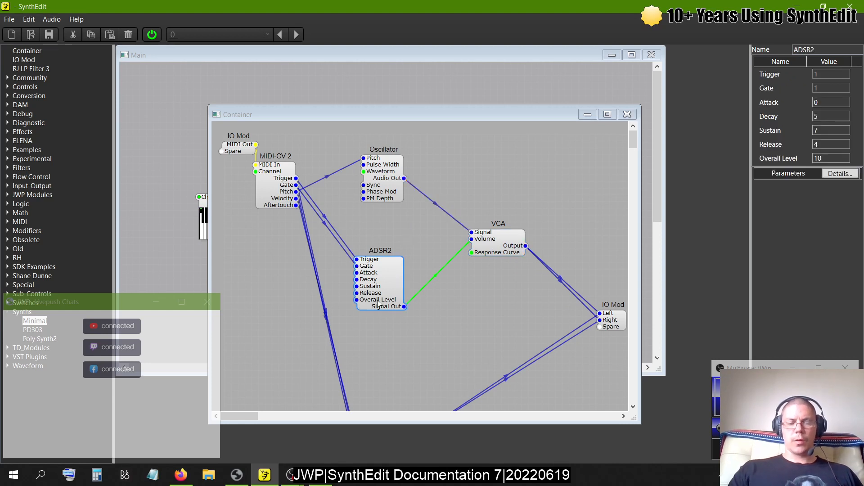
pyautogui.press('Delete')
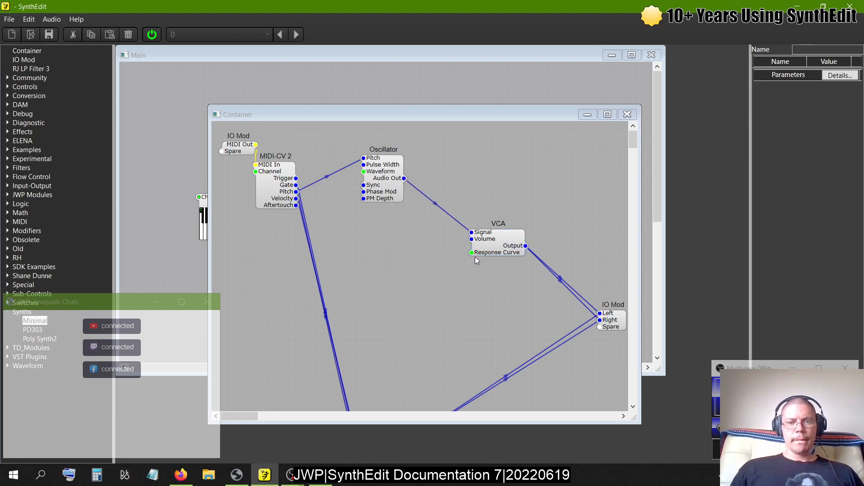
pyautogui.click(489, 248)
pyautogui.moveTo(837, 89); pyautogui.dragTo(694, 93)
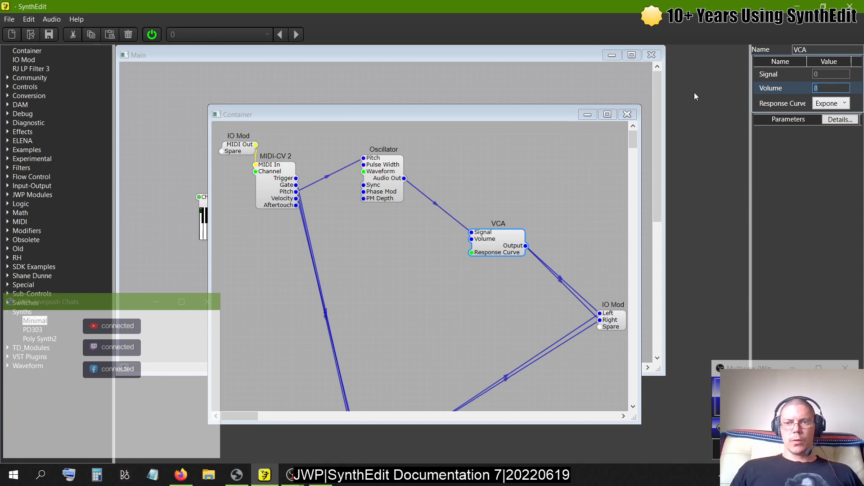
pyautogui.write('0')
pyautogui.press('Tab')
# - Return to the main structure and check the Container's CPU use in its debug window
pyautogui.click(517, 78)
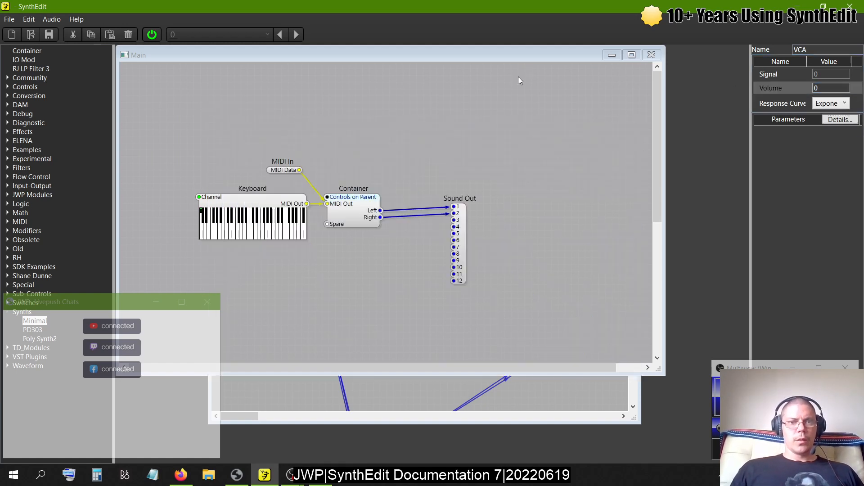
pyautogui.rightClick(345, 202)
pyautogui.moveTo(385, 332)
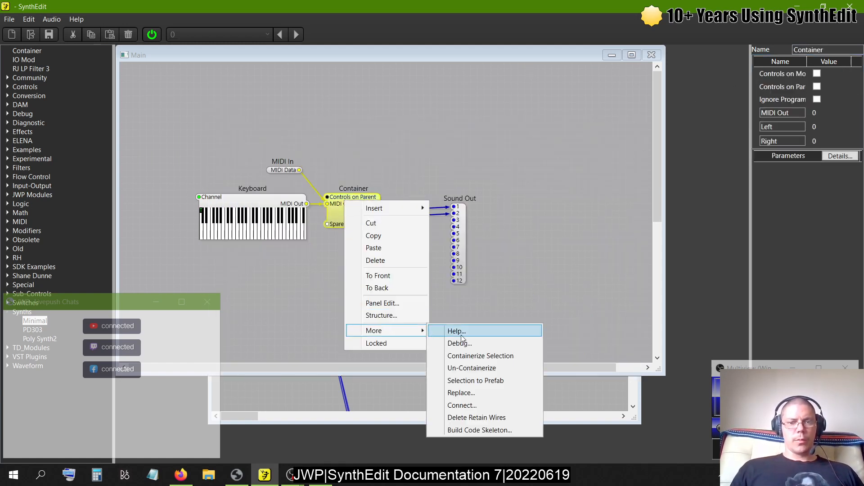
pyautogui.click(464, 343)
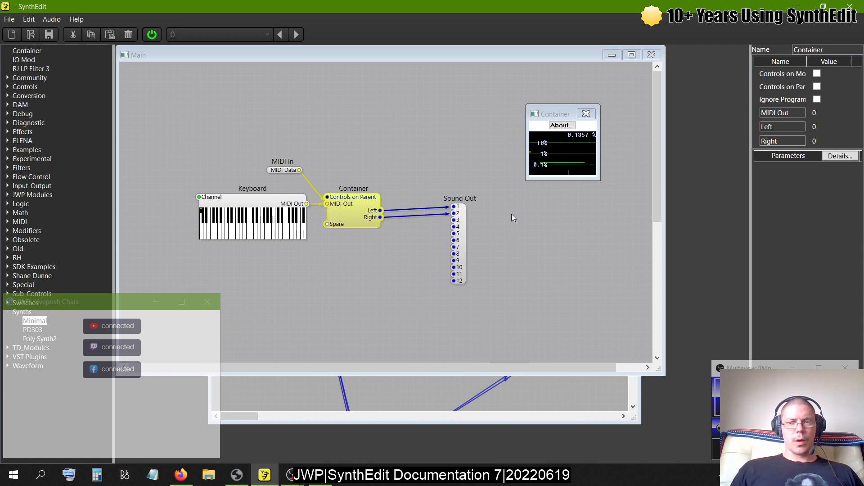
# - Inside the Container, connect the MIDI-CV 2 Gate to the VCA's Volume, then close its structure
pyautogui.doubleClick(355, 206)
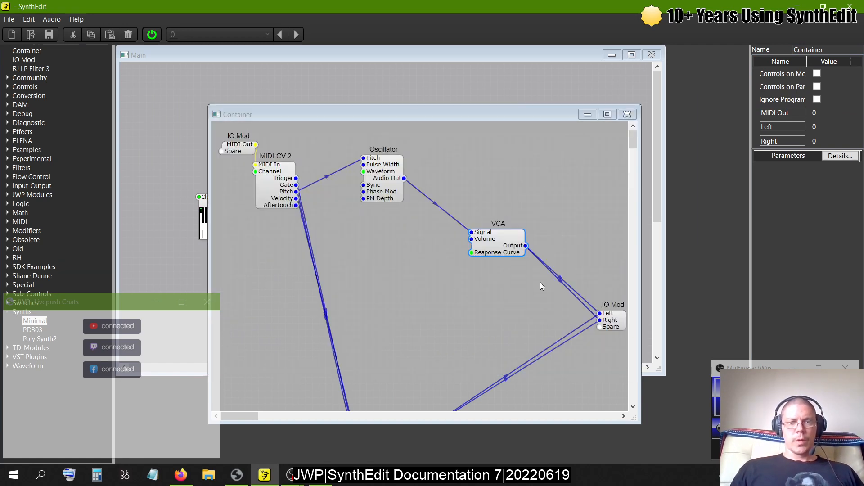
pyautogui.moveTo(471, 239); pyautogui.dragTo(296, 185)
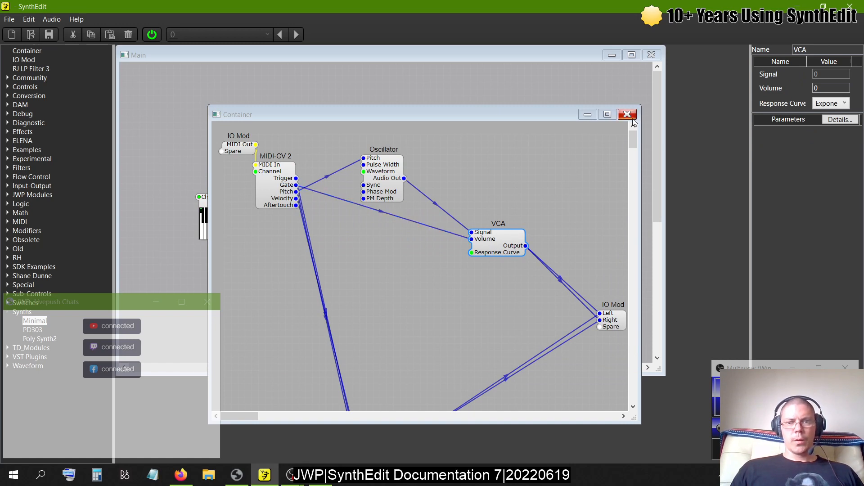
pyautogui.click(627, 114)
# - Play notes on the Keyboard module and open the Container's debug window to check its CPU use
pyautogui.click(271, 234)
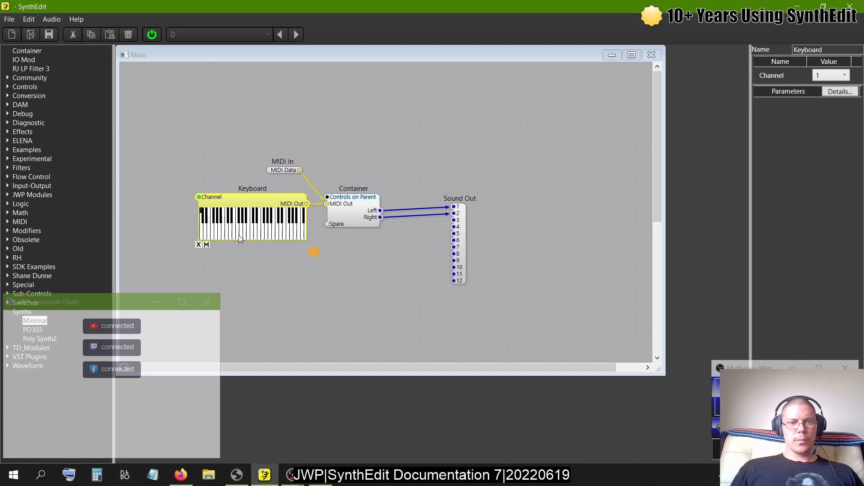
pyautogui.click(272, 234)
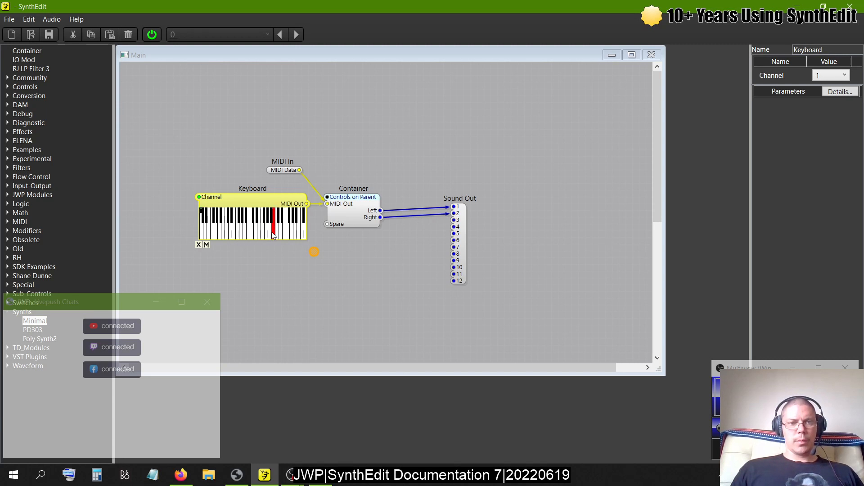
pyautogui.rightClick(347, 214)
pyautogui.moveTo(387, 341)
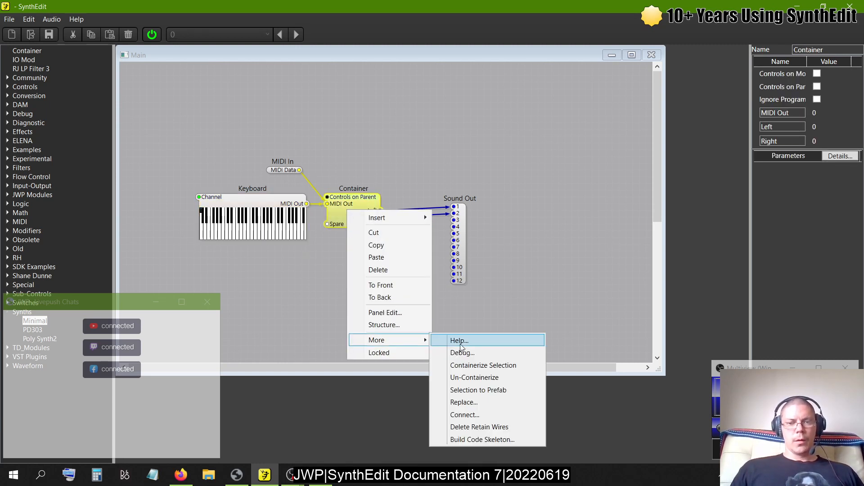
pyautogui.click(460, 345)
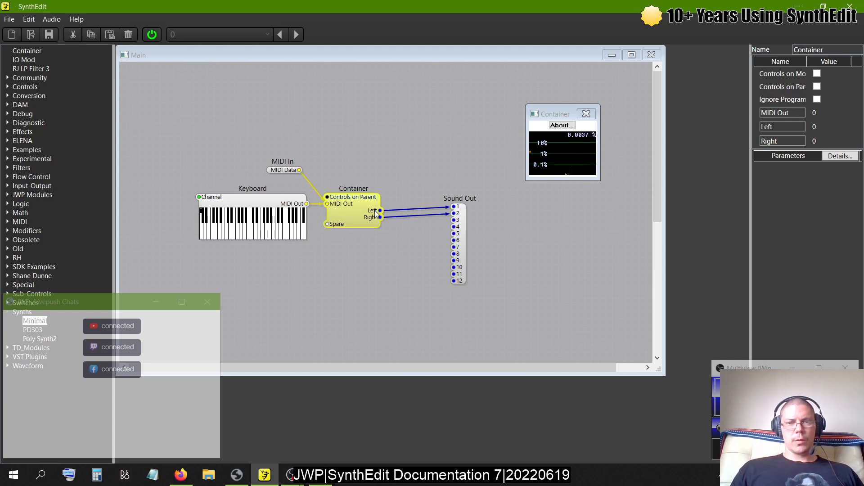
# - Play another Keyboard note, recheck the Container's CPU use in its debug window, and close that window
pyautogui.click(255, 227)
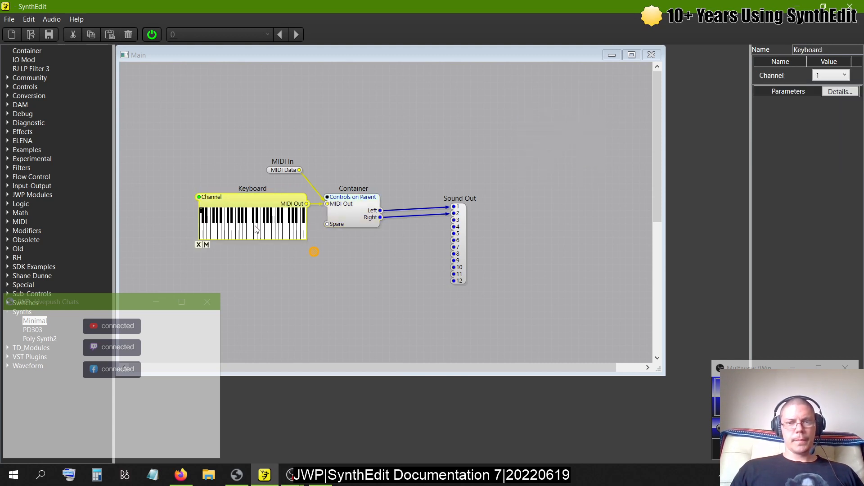
pyautogui.rightClick(362, 200)
pyautogui.moveTo(392, 327)
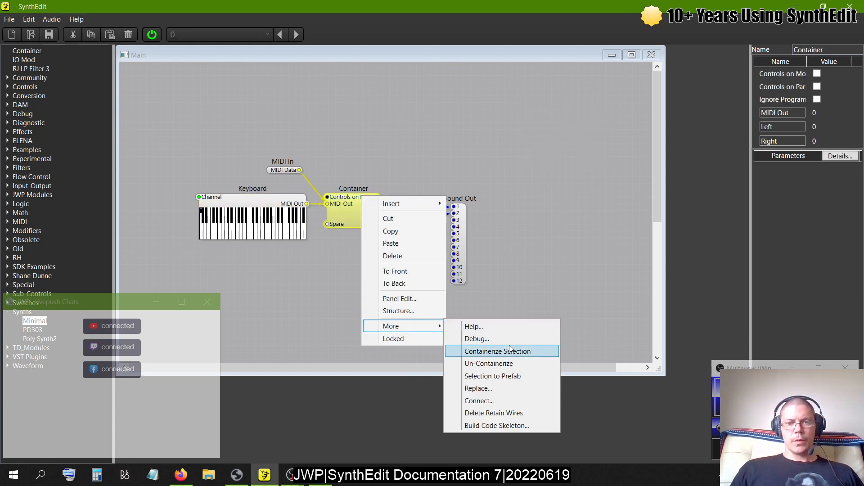
pyautogui.click(518, 340)
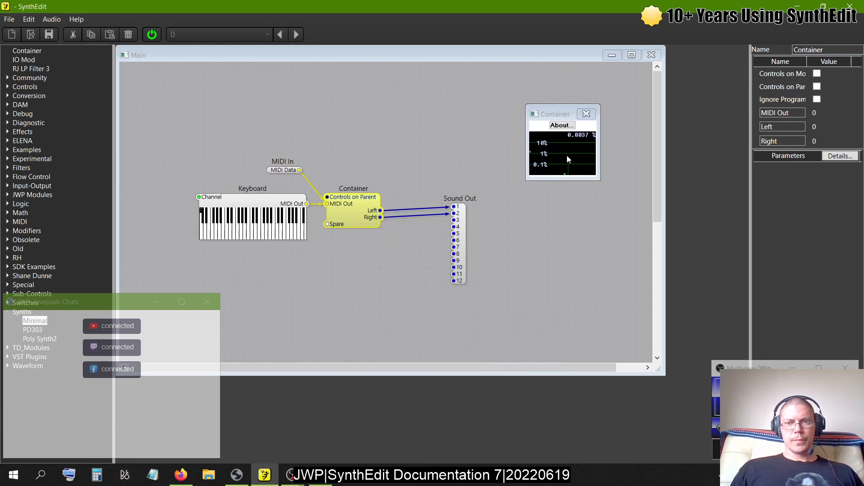
pyautogui.click(586, 113)
# - Inside the Container, delete the wire from Gate to the VCA's Volume and move the Oscillator down, below and left of the VCA
pyautogui.doubleClick(343, 209)
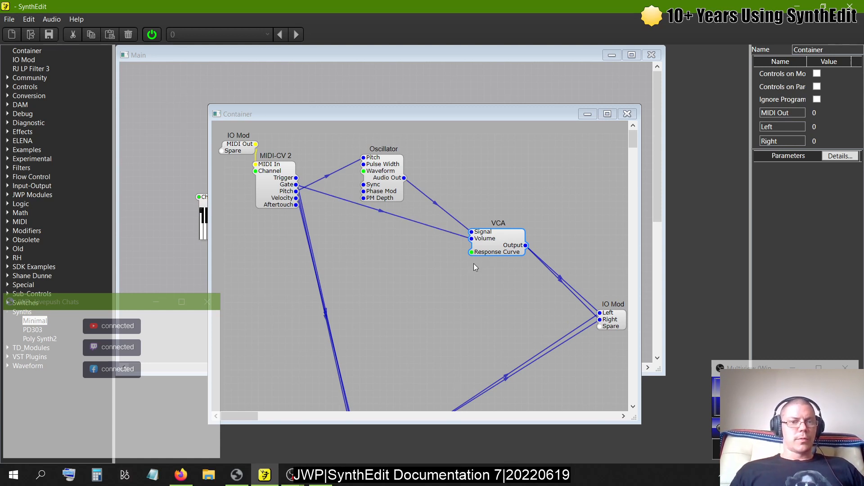
pyautogui.click(381, 213)
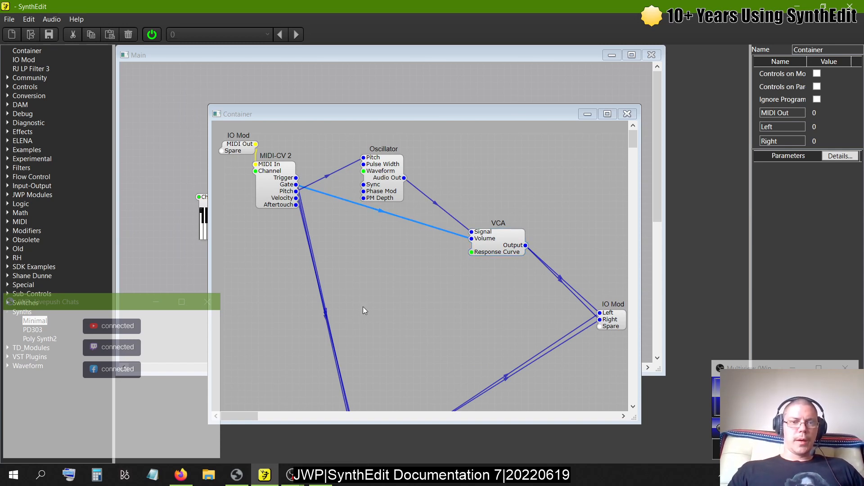
pyautogui.press('Delete')
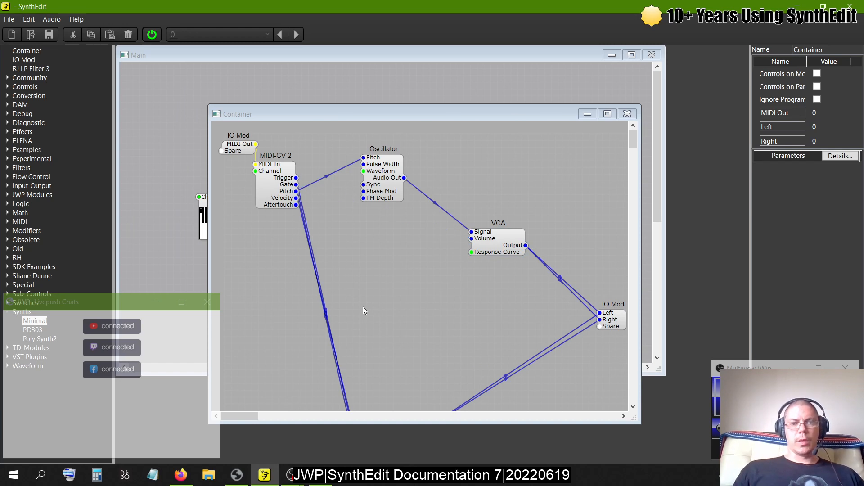
pyautogui.moveTo(375, 193); pyautogui.dragTo(368, 301)
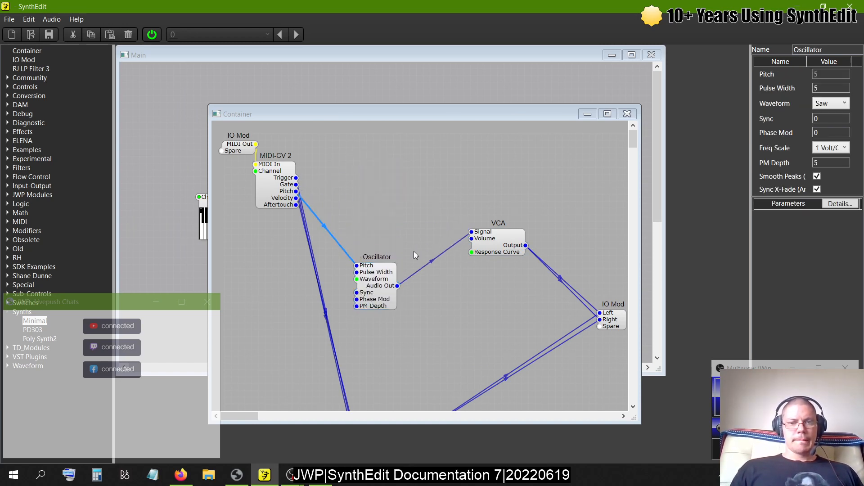
# - Delete the VCA inside the Container and move the disconnected Oscillator up beside MIDI-CV 2
pyautogui.click(495, 248)
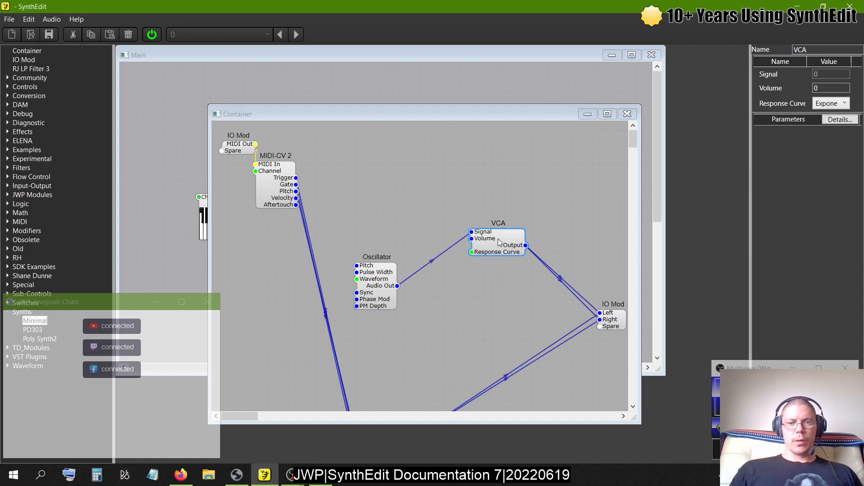
pyautogui.press('Delete')
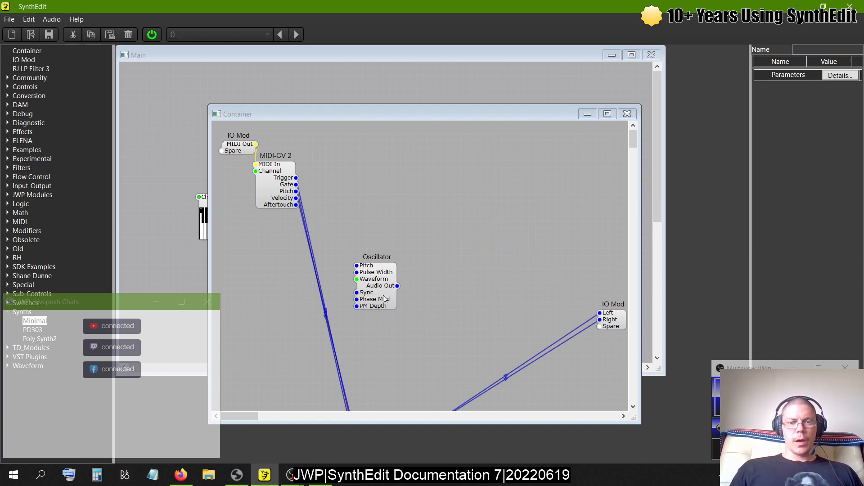
pyautogui.moveTo(385, 298); pyautogui.dragTo(423, 204)
# - Move the nested Container up level with the output IO Mod and un-containerize it
pyautogui.scroll(-5, 422, 204)
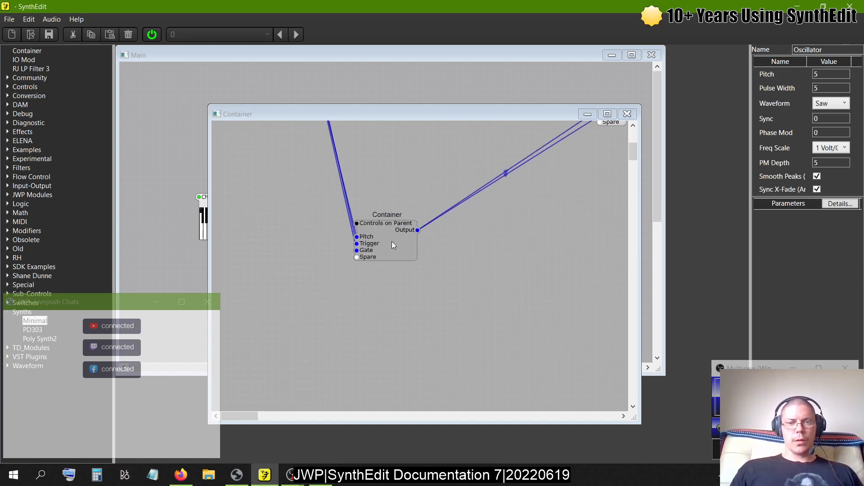
pyautogui.moveTo(391, 242); pyautogui.dragTo(397, 214)
pyautogui.rightClick(396, 215)
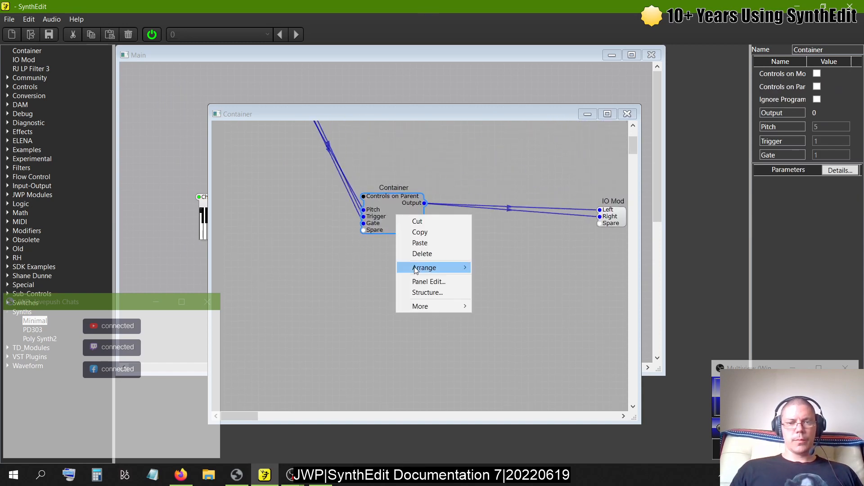
pyautogui.moveTo(419, 306)
pyautogui.click(489, 363)
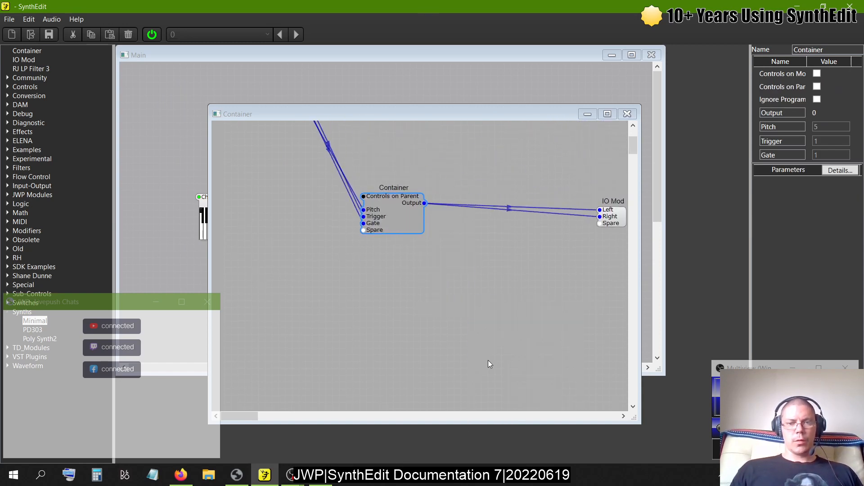
# - Move the released modules up, shift ADSR2 up and left, and align the unwired Oscillator above the wired one
pyautogui.scroll(3, 466, 260)
pyautogui.click(380, 332)
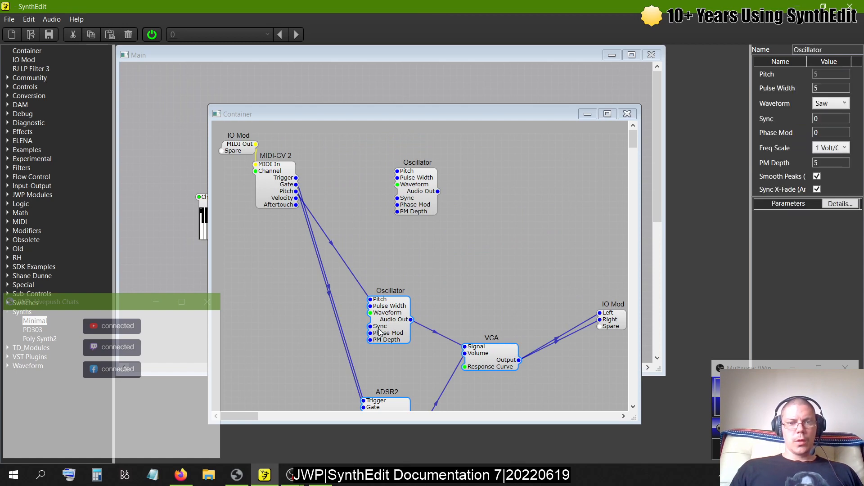
pyautogui.moveTo(379, 332); pyautogui.dragTo(380, 305)
pyautogui.click(438, 263)
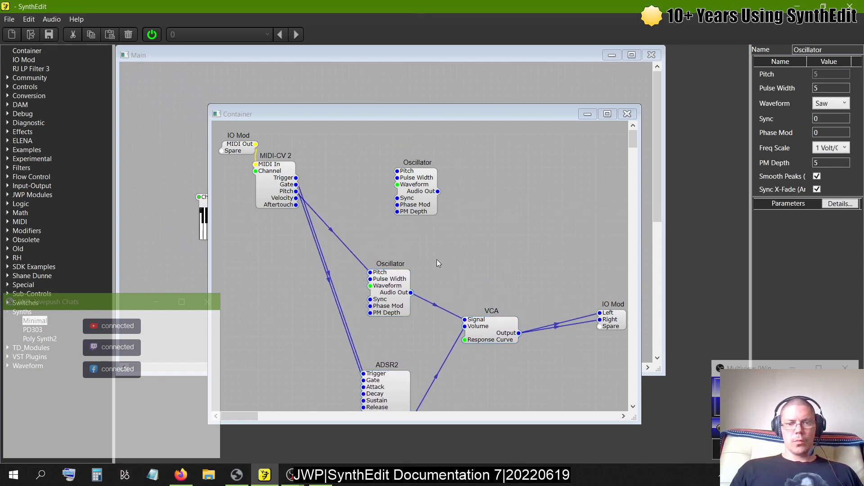
pyautogui.moveTo(406, 384); pyautogui.dragTo(386, 351)
pyautogui.moveTo(426, 210); pyautogui.dragTo(398, 206)
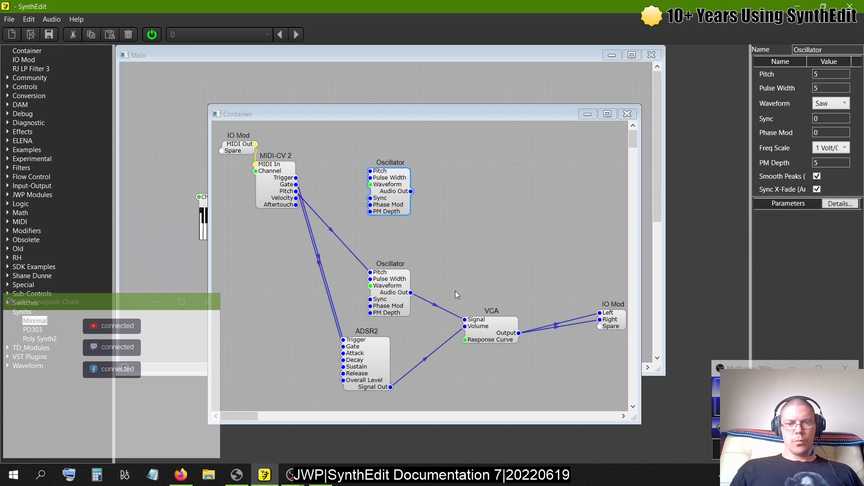
# - Duplicate the VCA and ADSR2 together and place the copies beside and below the upper Oscillator
pyautogui.click(493, 327)
pyautogui.click(377, 351)
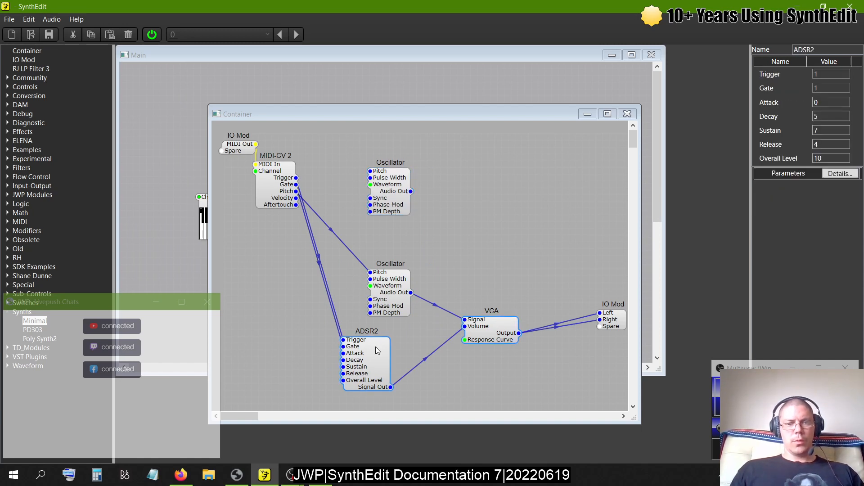
pyautogui.hotkey('ctrl', 'c')
pyautogui.hotkey('ctrl', 'v')
pyautogui.moveTo(501, 362); pyautogui.dragTo(494, 206)
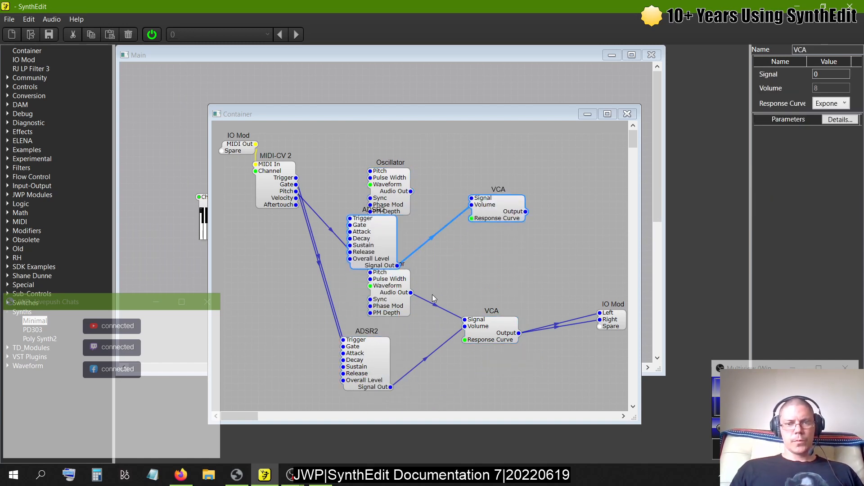
# - Move the lower voice's Oscillator and ADSR2 further down to clear space for the duplicated ADSR2
pyautogui.click(373, 310)
pyautogui.moveTo(385, 292); pyautogui.dragTo(380, 310)
pyautogui.scroll(-2, 376, 405)
pyautogui.scroll(2, 380, 309)
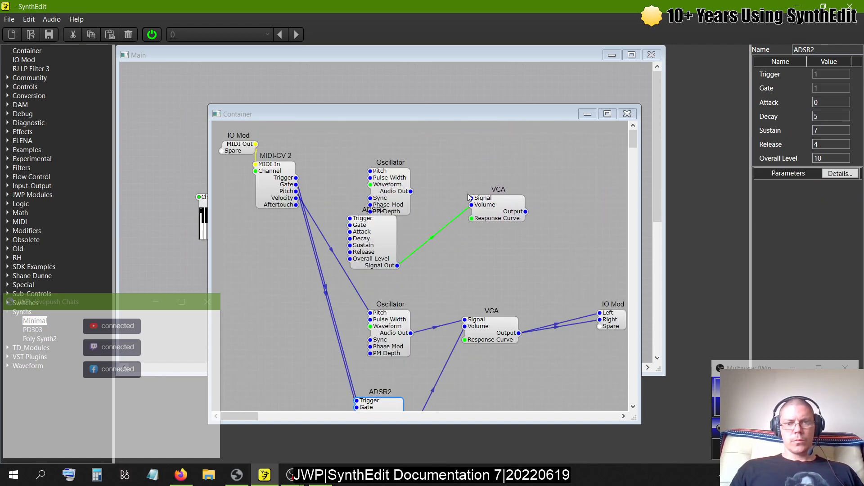
# - Wire the upper voice: MIDI-CV 2 Pitch to Oscillator, Trigger and Gate to ADSR2, Audio Out to VCA Signal, and VCA to IO Mod Left and Right
pyautogui.moveTo(471, 201); pyautogui.dragTo(305, 196)
pyautogui.click(407, 190)
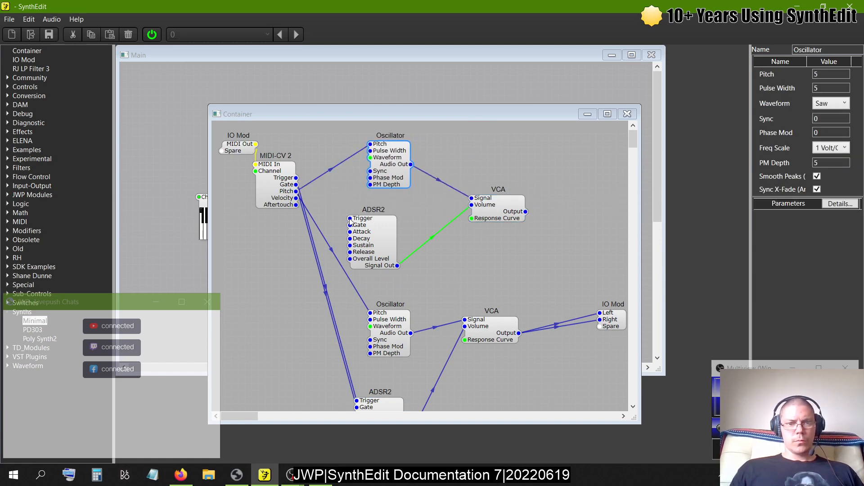
pyautogui.moveTo(350, 218); pyautogui.dragTo(296, 184)
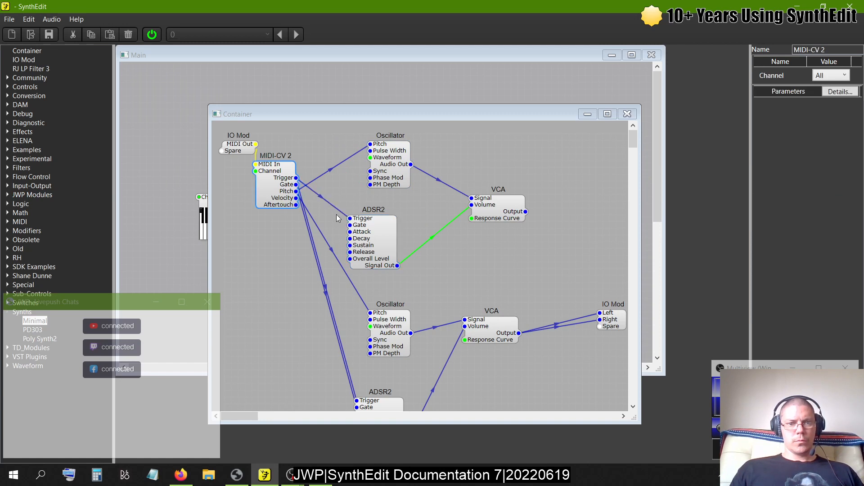
pyautogui.moveTo(350, 225); pyautogui.dragTo(296, 185)
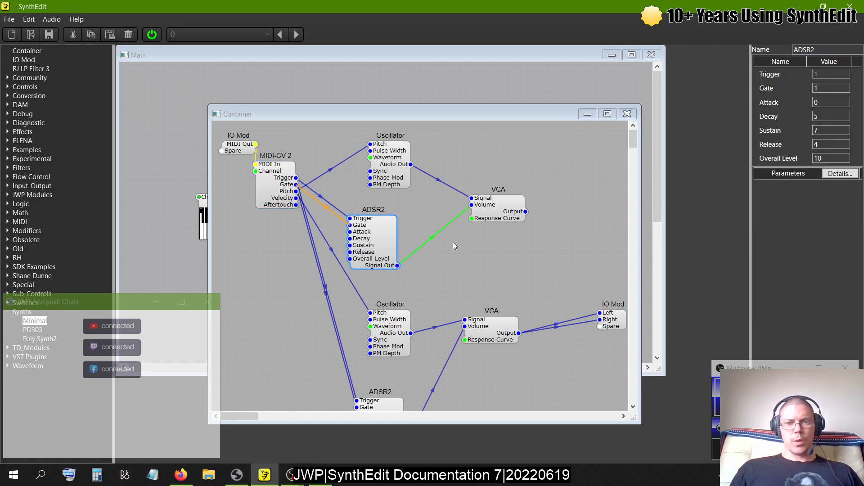
pyautogui.moveTo(525, 211); pyautogui.dragTo(603, 315)
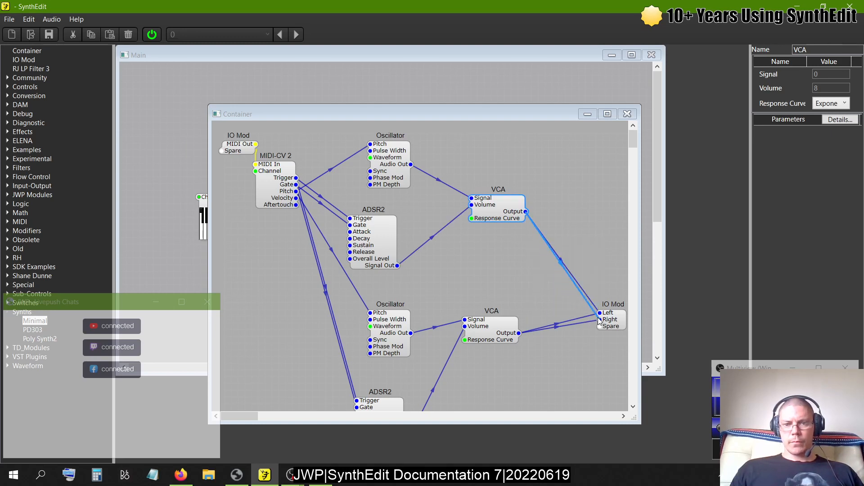
pyautogui.click(627, 114)
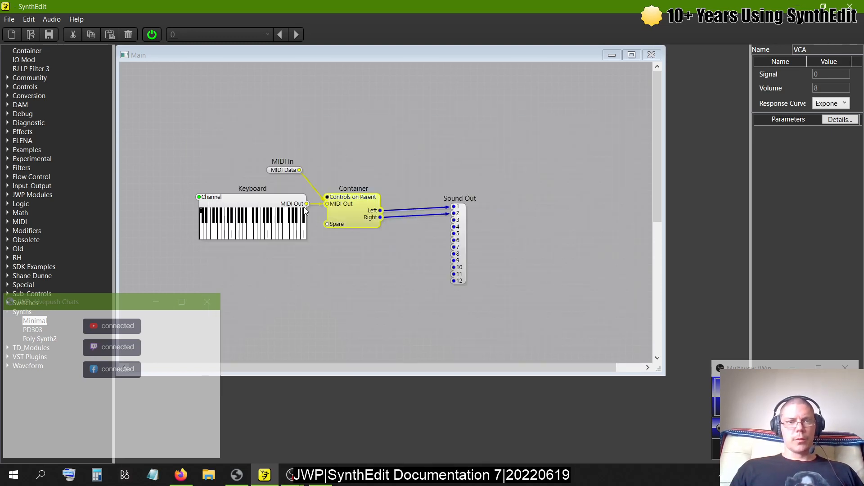
# - Open the Container's debug window to check its CPU use and play a note on the Keyboard module
pyautogui.rightClick(340, 202)
pyautogui.moveTo(373, 332)
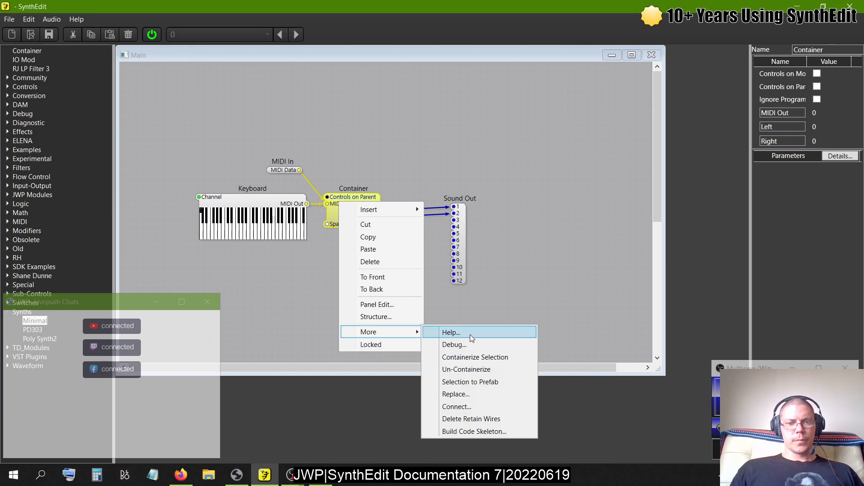
pyautogui.click(451, 333)
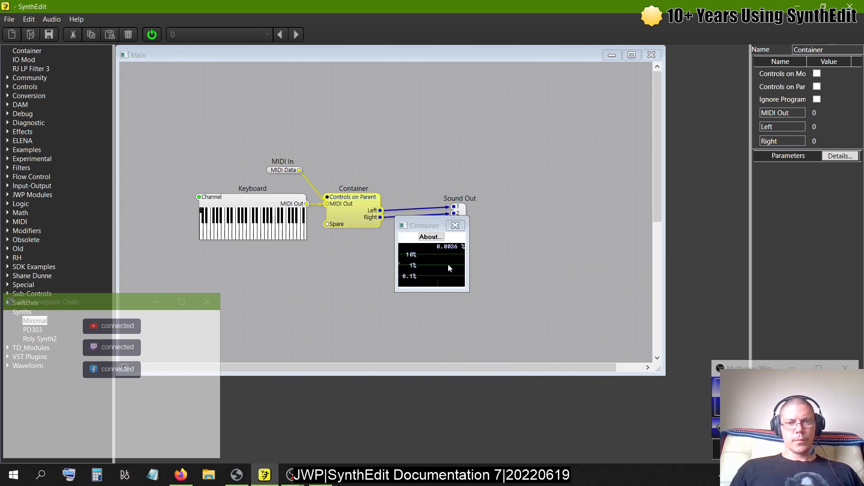
pyautogui.click(284, 232)
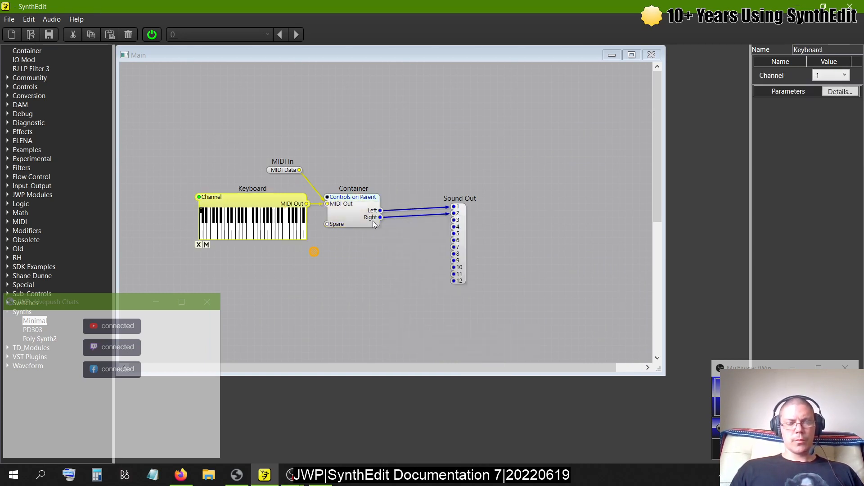
# - Reopen the Container's debug window, place it outside the Main window, and play several Keyboard notes to watch the CPU use
pyautogui.rightClick(351, 214)
pyautogui.moveTo(399, 346)
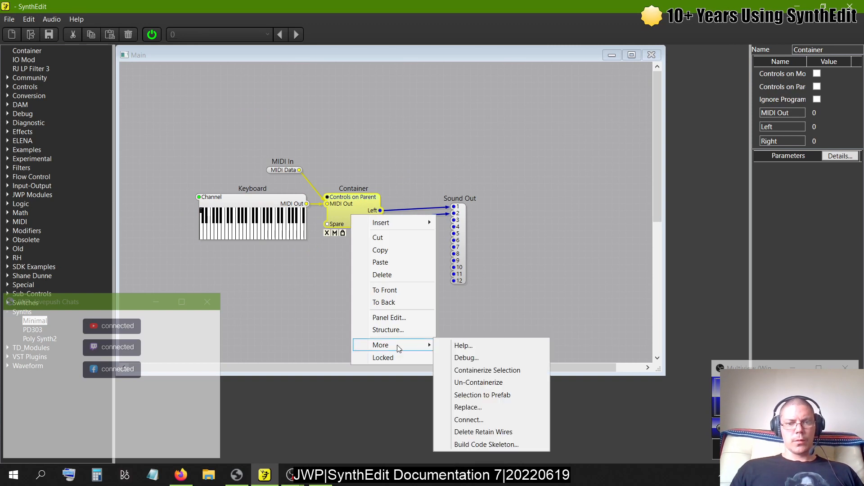
pyautogui.click(463, 358)
pyautogui.moveTo(427, 224); pyautogui.dragTo(697, 73)
pyautogui.click(241, 232)
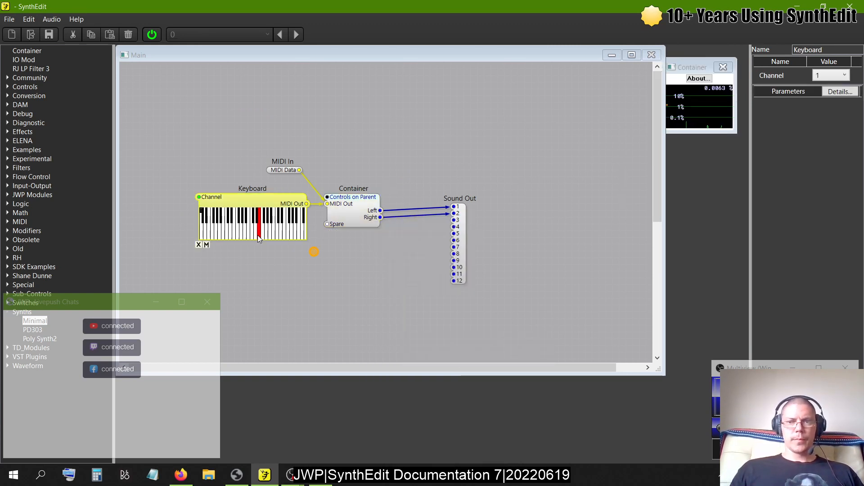
pyautogui.moveTo(242, 236); pyautogui.dragTo(277, 236)
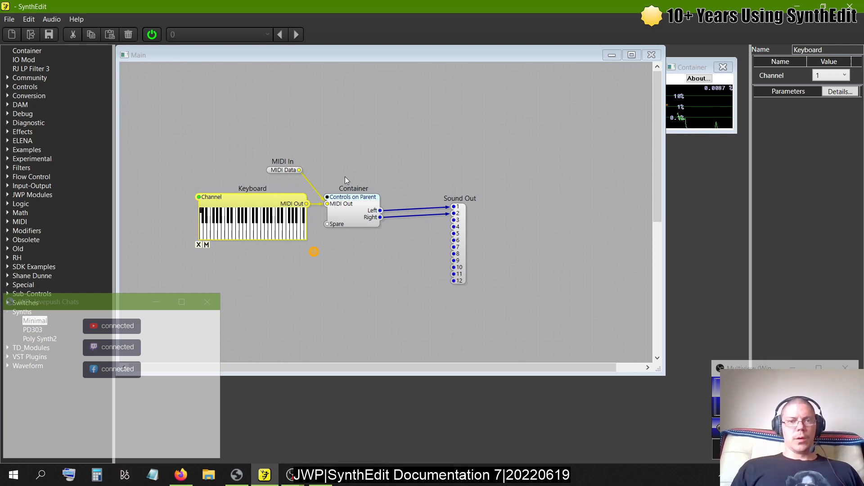
# - Insert an Oscillator HD from the Community modules' Under Construction group into the Main window and remove it again
pyautogui.click(8, 311)
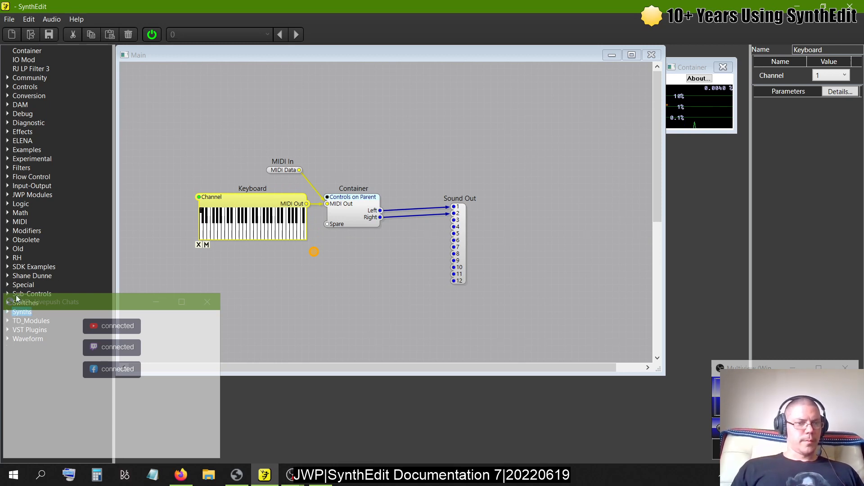
pyautogui.click(7, 78)
pyautogui.click(19, 95)
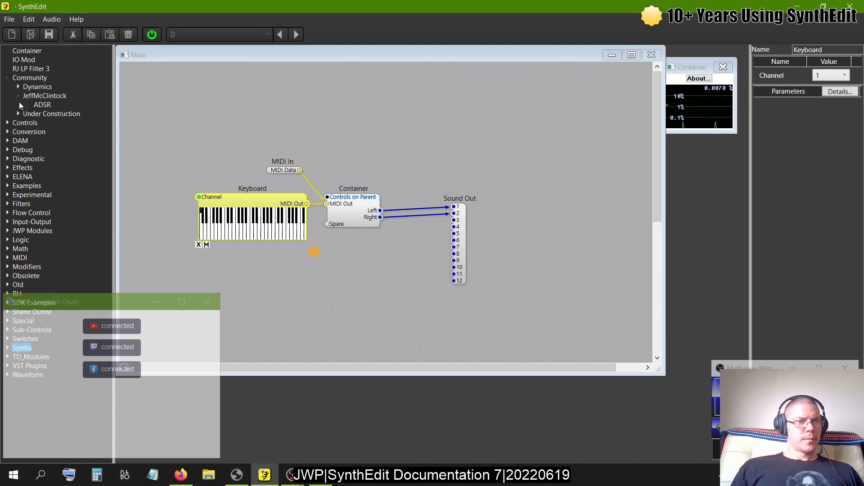
pyautogui.click(18, 114)
pyautogui.moveTo(50, 150); pyautogui.dragTo(512, 163)
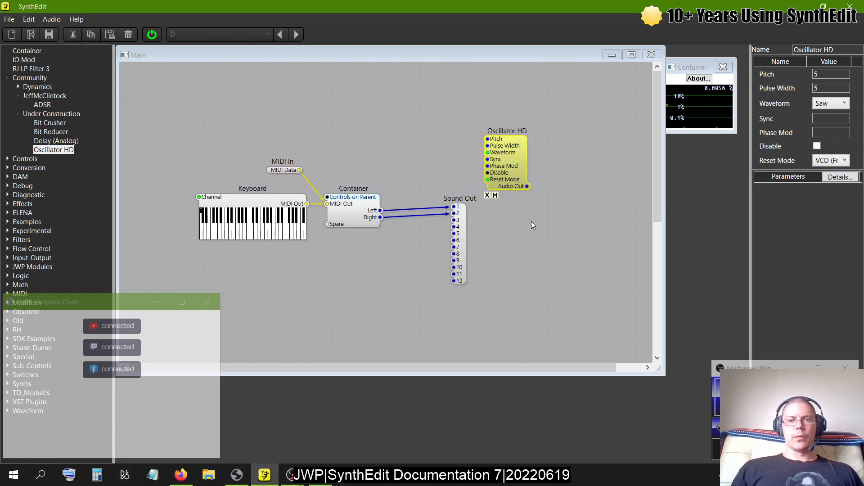
pyautogui.click(487, 196)
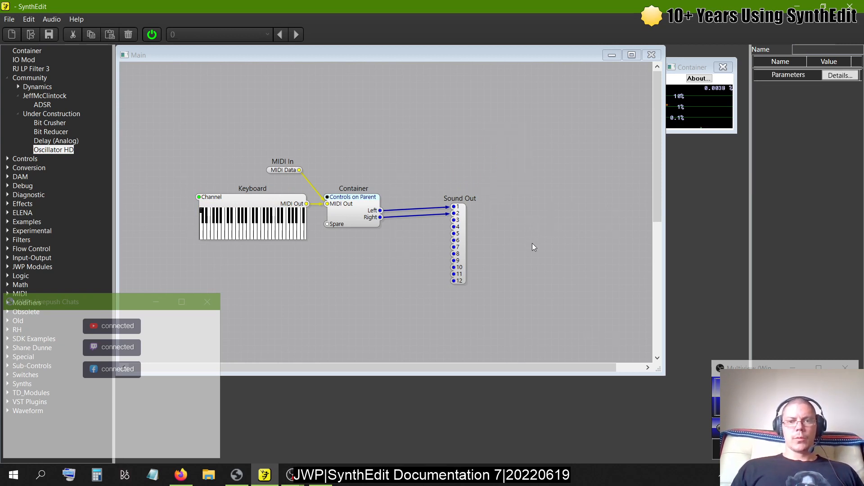
# - Open the Container's structure maximized and move the output IO Mod and the upper VCA to the right
pyautogui.doubleClick(357, 210)
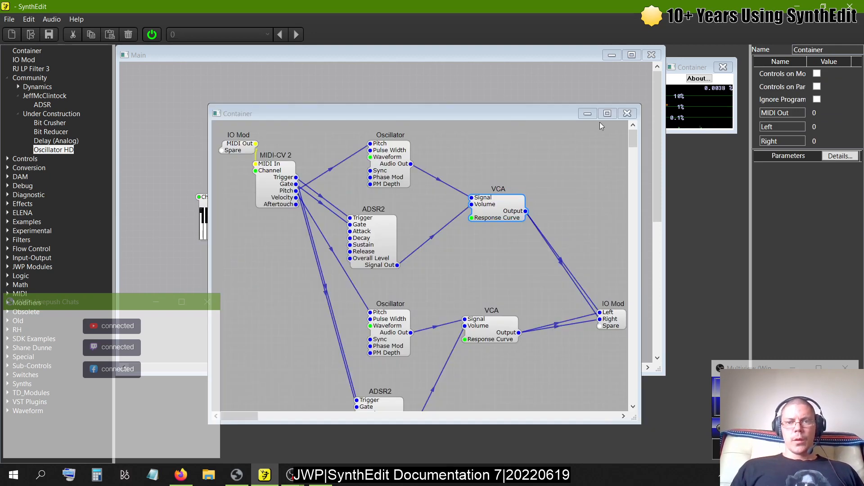
pyautogui.click(607, 113)
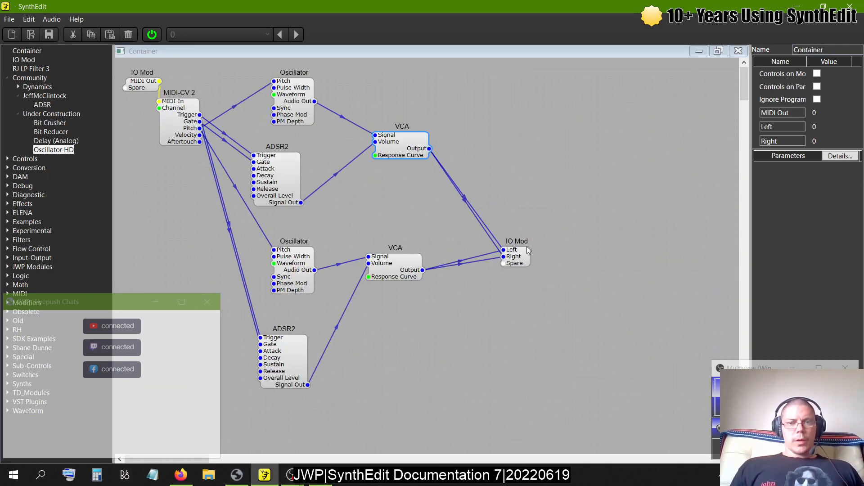
pyautogui.moveTo(527, 247); pyautogui.dragTo(648, 218)
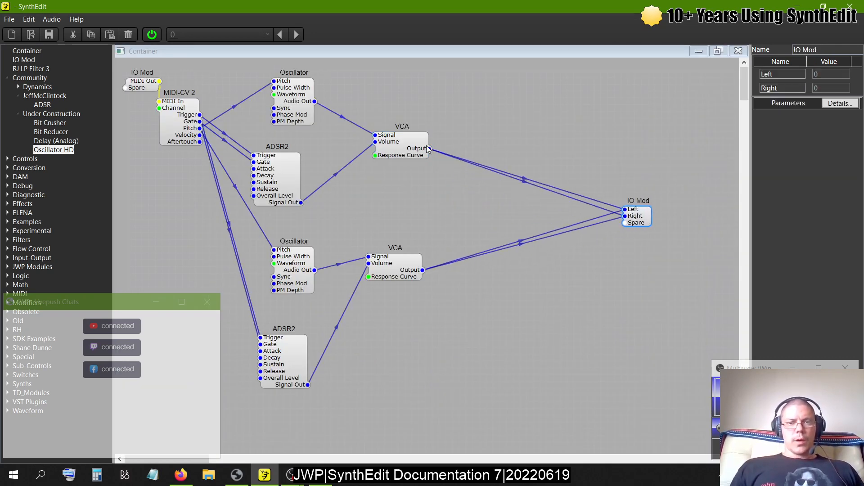
pyautogui.moveTo(425, 145); pyautogui.dragTo(574, 212)
# - Delete both ADSR2 modules together with the lower Oscillator and lower VCA
pyautogui.click(284, 174)
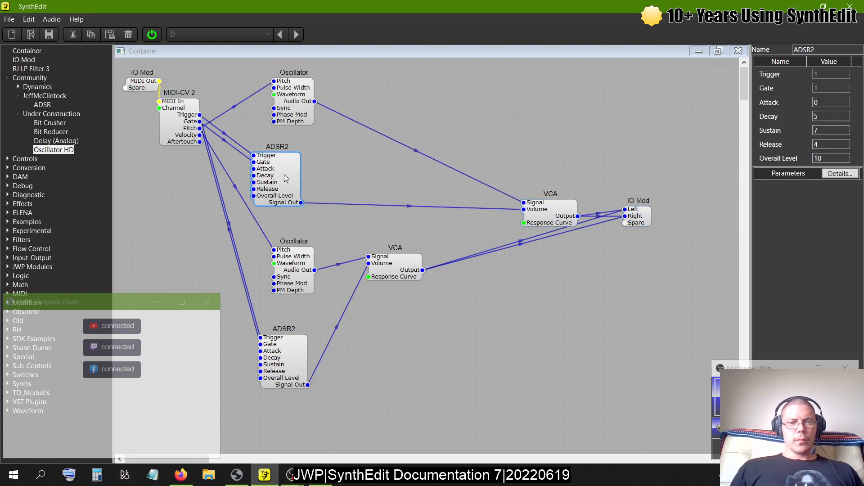
pyautogui.moveTo(285, 175); pyautogui.dragTo(365, 181)
pyautogui.click(390, 258)
pyautogui.click(284, 265)
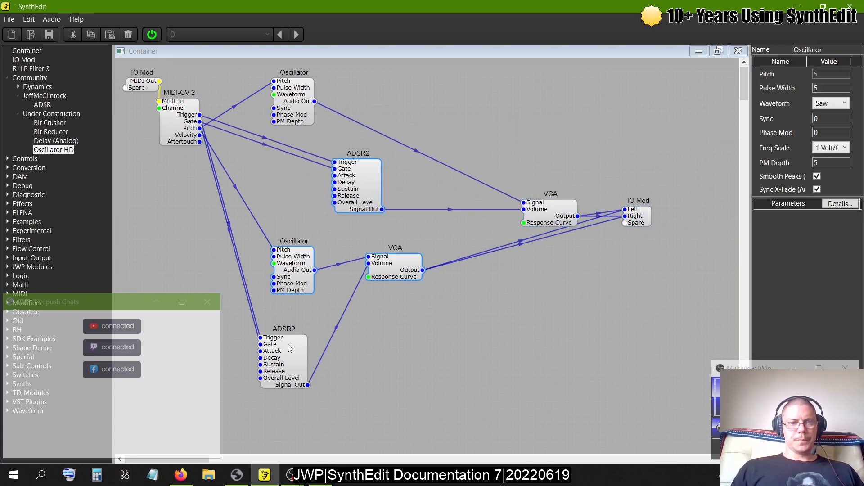
pyautogui.click(284, 351)
pyautogui.press('Delete')
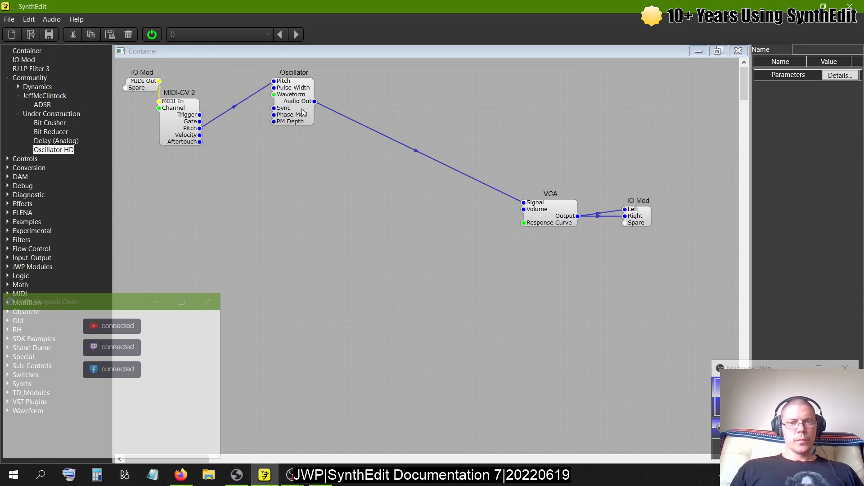
# - Delete the wire from the Oscillator's Audio Out to the VCA's Signal and move the two modules closer together
pyautogui.moveTo(302, 112); pyautogui.dragTo(397, 193)
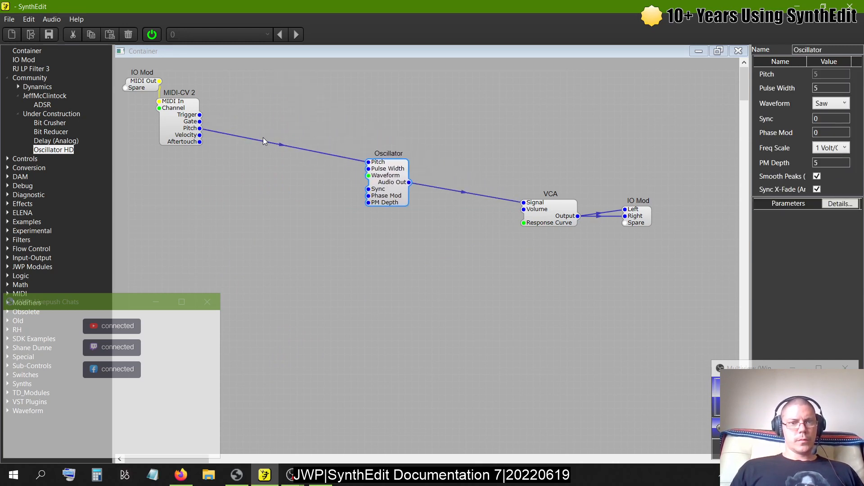
pyautogui.click(462, 191)
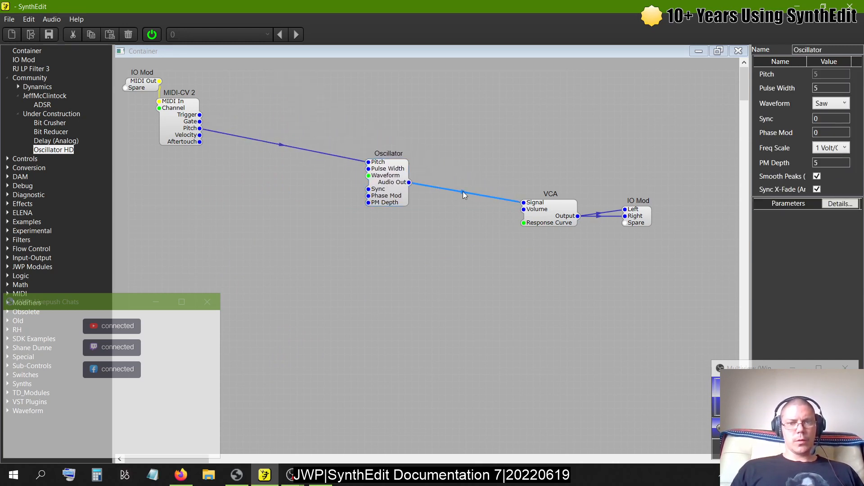
pyautogui.press('Delete')
pyautogui.moveTo(568, 209); pyautogui.dragTo(488, 216)
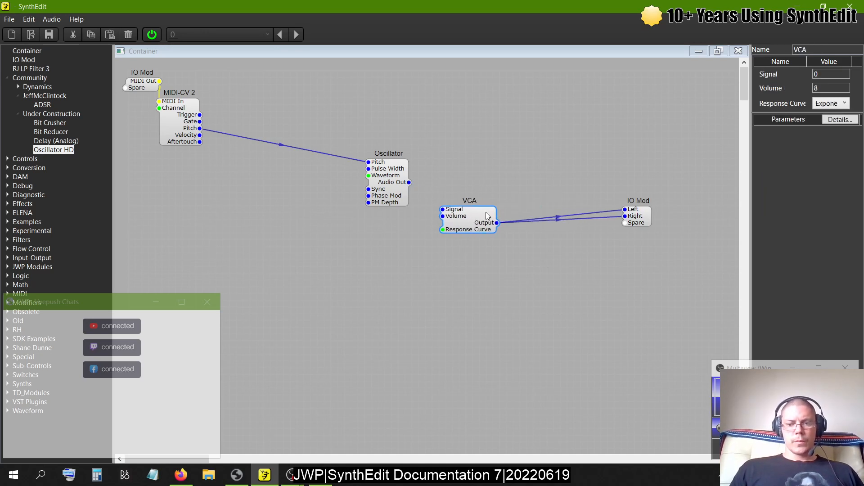
# - Delete the VCA and the wire from the MIDI-CV 2's Pitch to the Oscillator's Pitch
pyautogui.press('Delete')
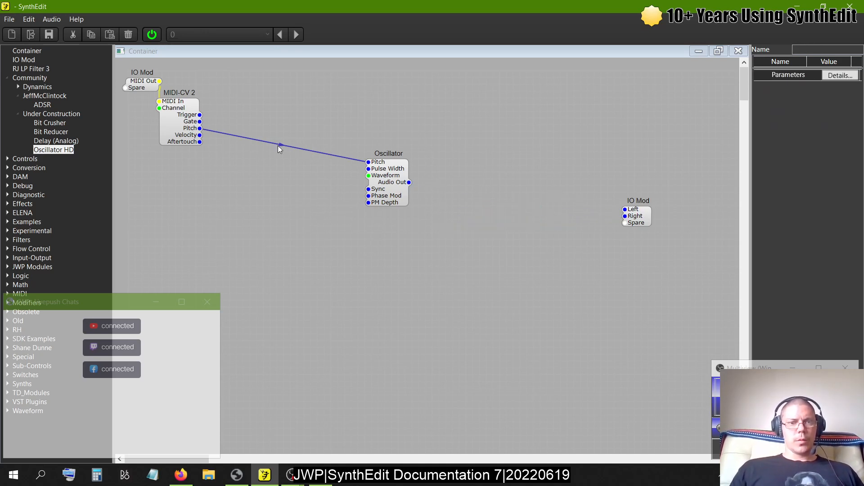
pyautogui.press('Delete')
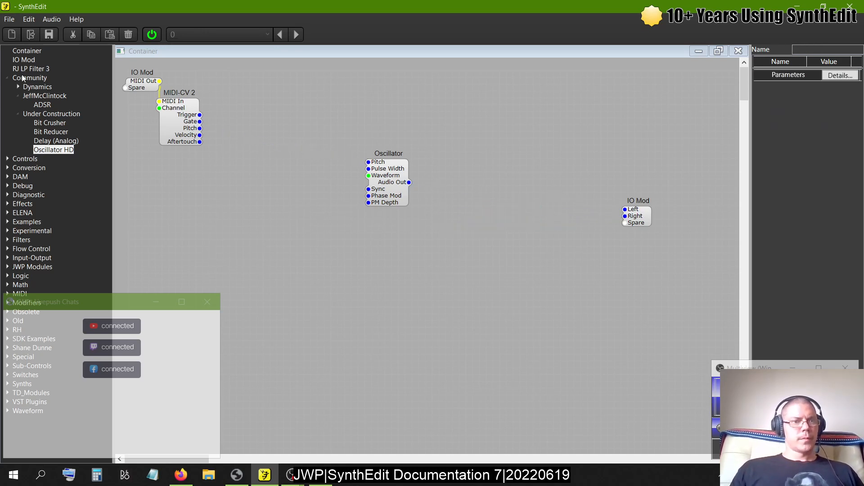
# - Insert a Slider from the Controls modules, wire its Signal Out to the Oscillator's Pitch and set its Low value to -10
pyautogui.click(8, 78)
pyautogui.click(7, 86)
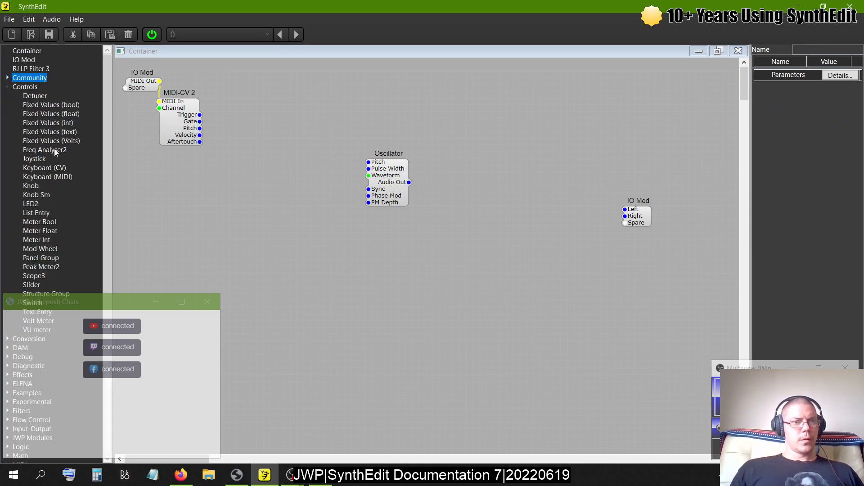
pyautogui.moveTo(38, 285); pyautogui.dragTo(192, 207)
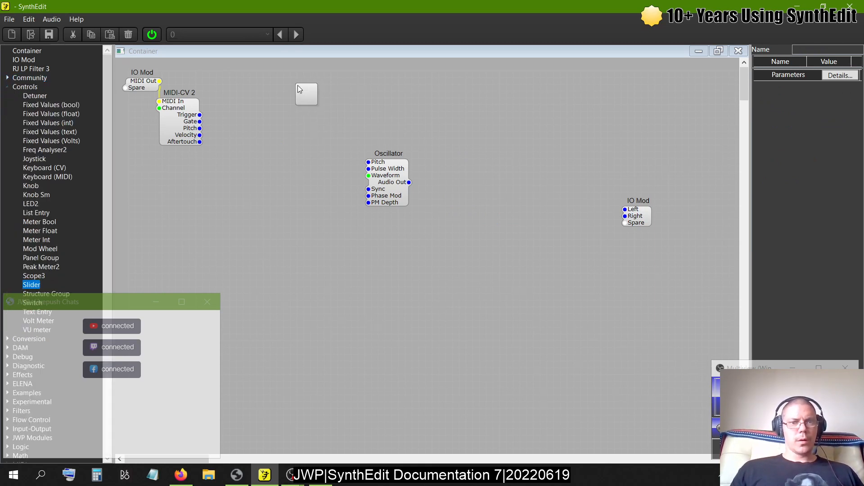
pyautogui.moveTo(298, 85); pyautogui.dragTo(369, 162)
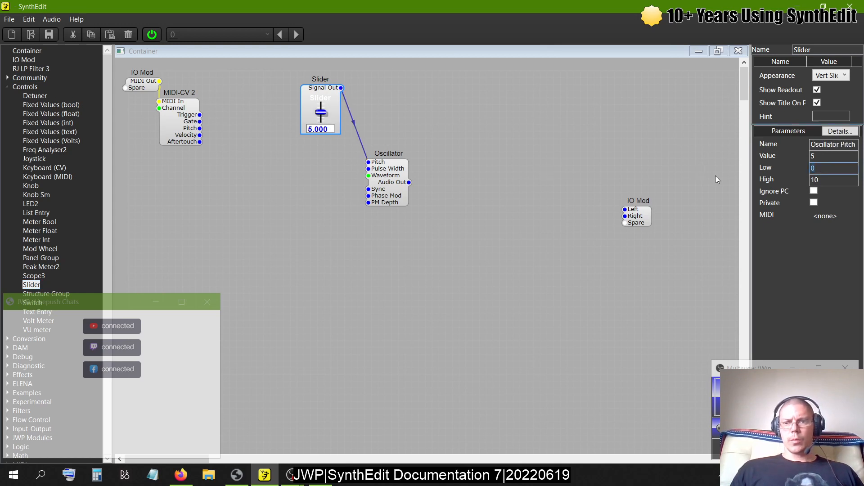
pyautogui.write('-10')
pyautogui.press('Tab')
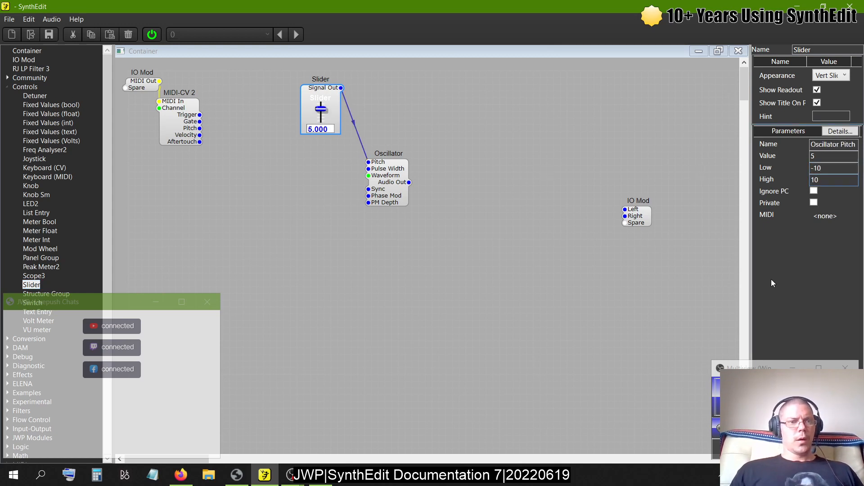
# - Insert a Scope3 module above the output IO Mod
pyautogui.moveTo(36, 276); pyautogui.dragTo(443, 162)
pyautogui.moveTo(590, 112); pyautogui.dragTo(590, 113)
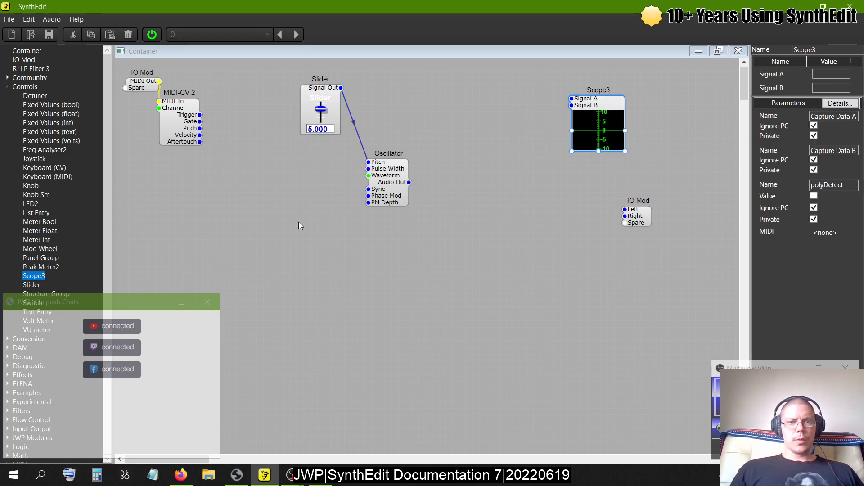
pyautogui.click(7, 87)
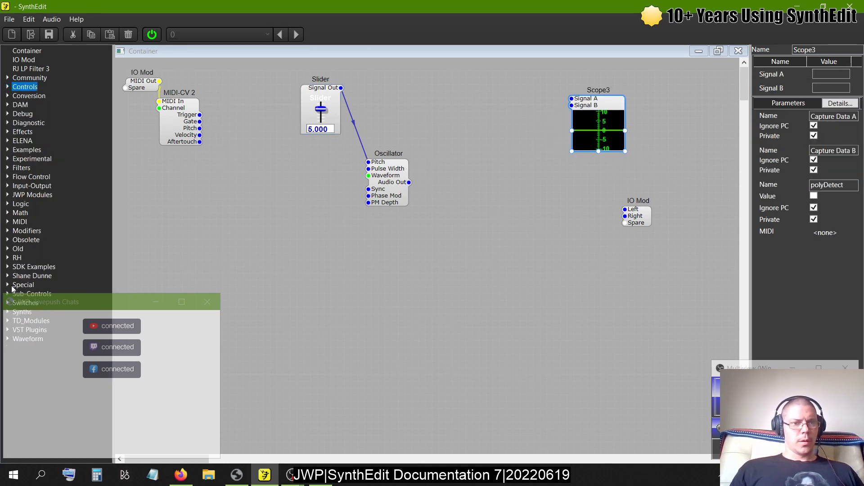
# - Insert the Minimal synth prefab below the Oscillator and acknowledge the Live MIDI In warning
pyautogui.click(8, 313)
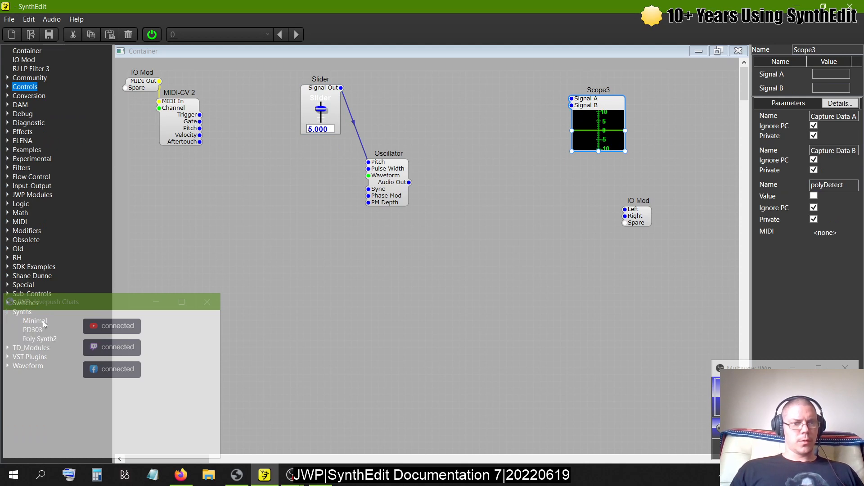
pyautogui.moveTo(40, 321); pyautogui.dragTo(417, 290)
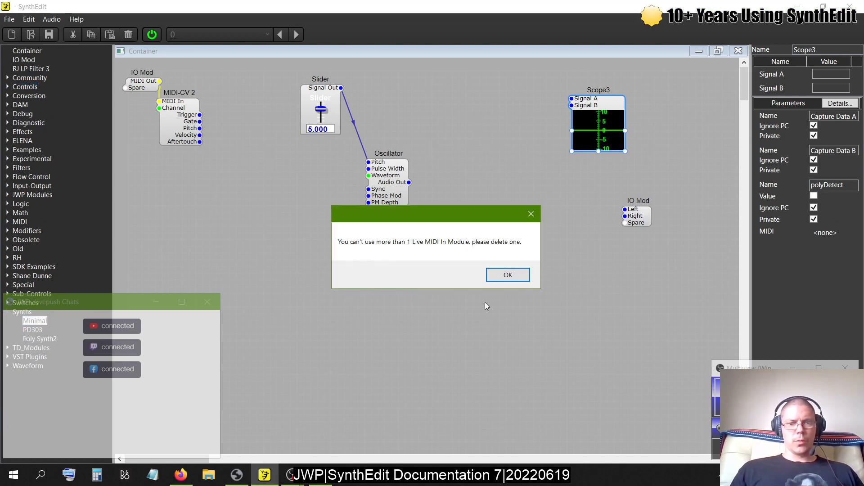
pyautogui.click(506, 275)
pyautogui.click(301, 280)
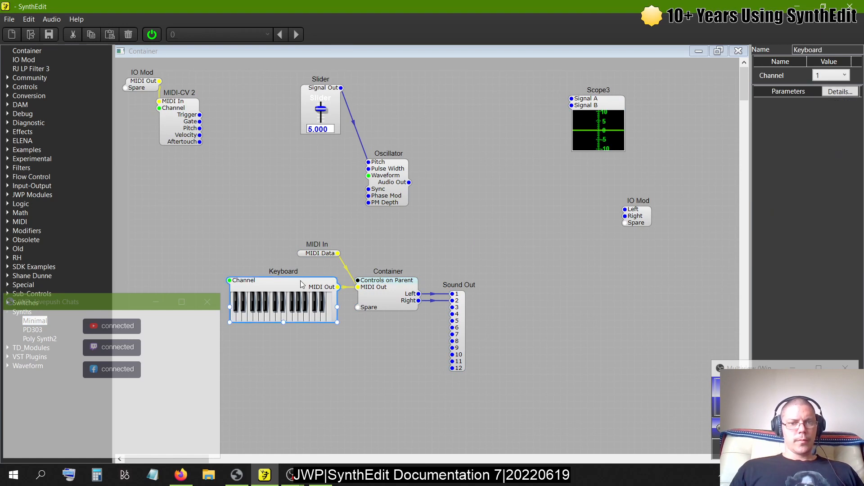
pyautogui.click(322, 254)
pyautogui.click(381, 246)
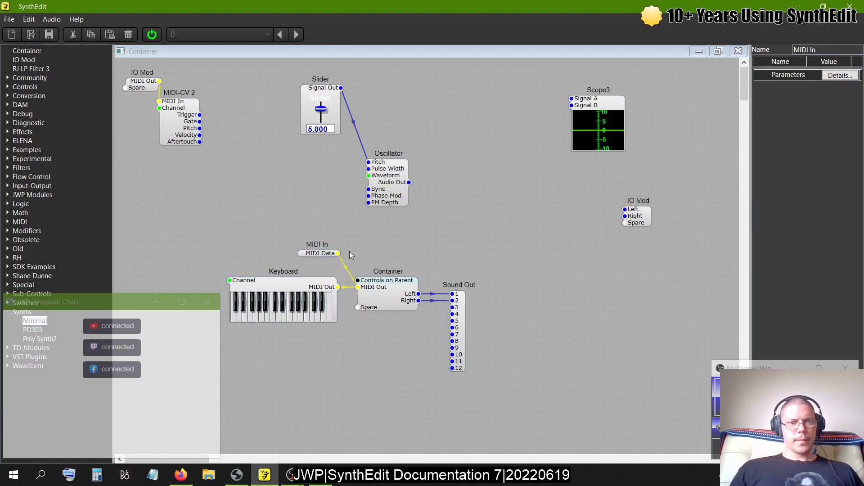
pyautogui.click(315, 255)
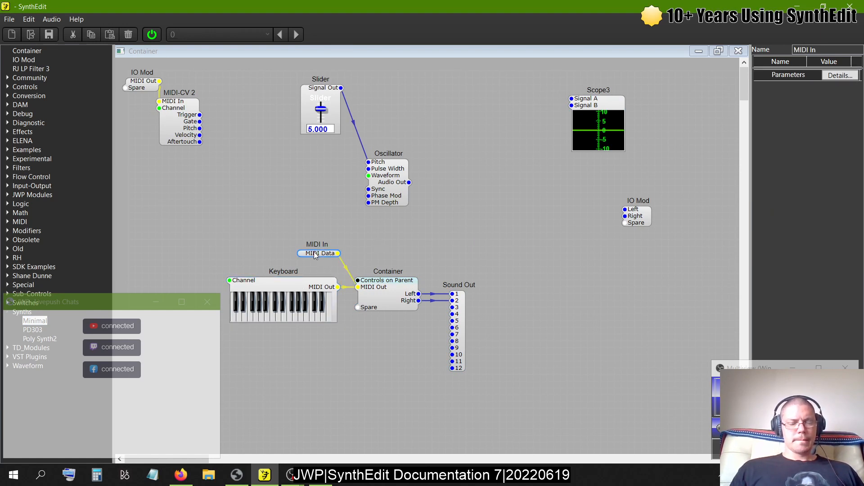
# - Delete the MIDI-CV 2 and the inserted Sound Out module, acknowledging each warning
pyautogui.click(184, 122)
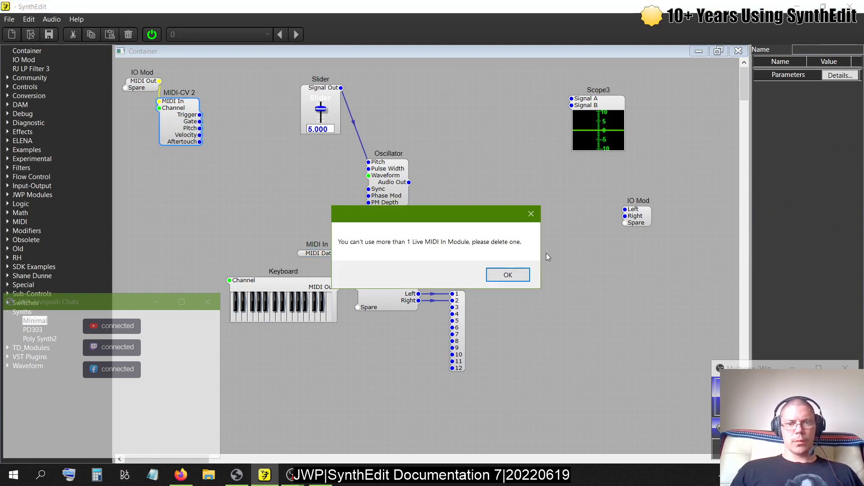
pyautogui.click(505, 274)
pyautogui.press('Delete')
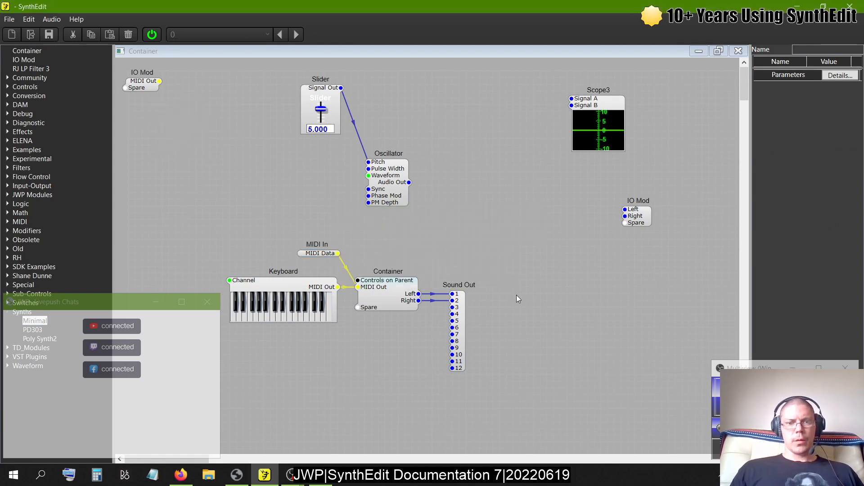
pyautogui.click(462, 314)
pyautogui.press('Delete')
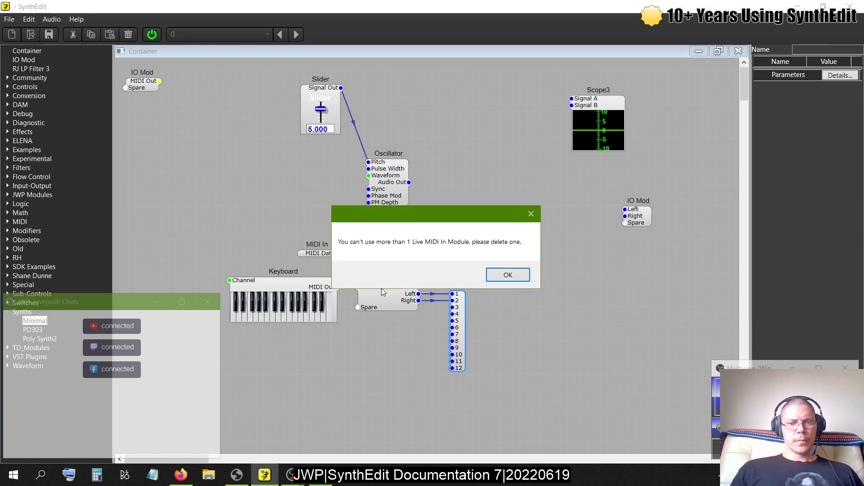
pyautogui.click(506, 275)
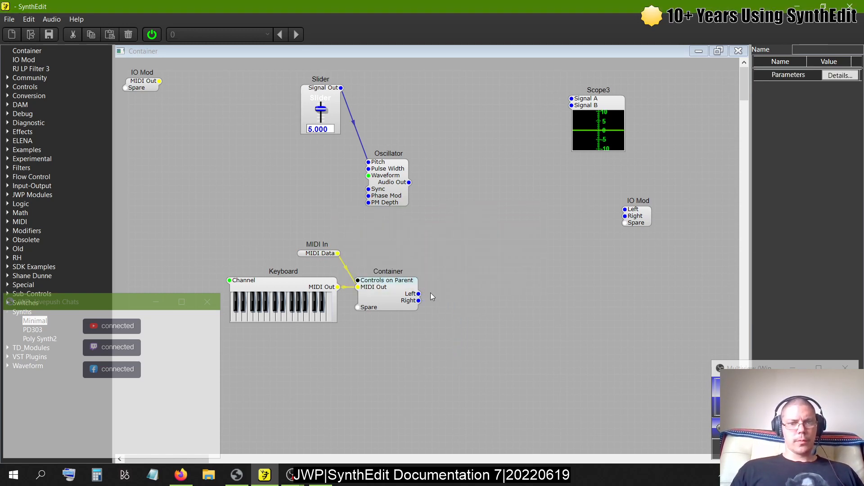
# - Wire the nested Container's Left output to the IO Mod's Left, then close and reopen the outer Container's structure
pyautogui.moveTo(419, 293); pyautogui.dragTo(625, 209)
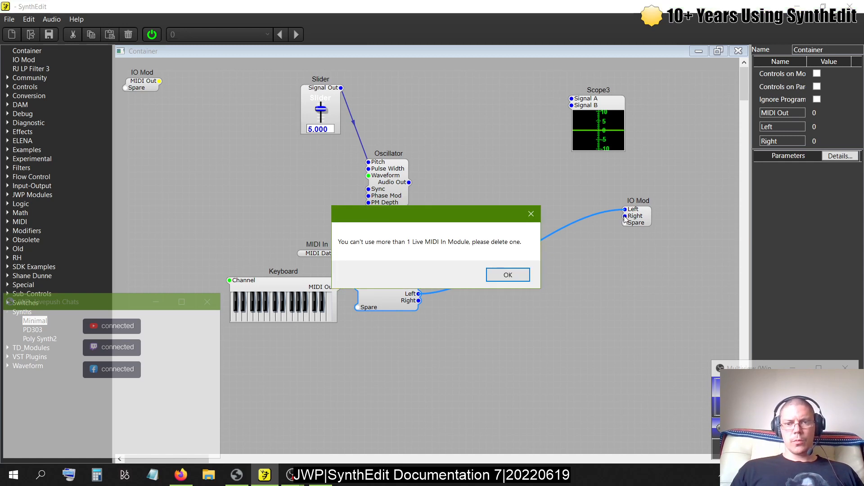
pyautogui.click(503, 279)
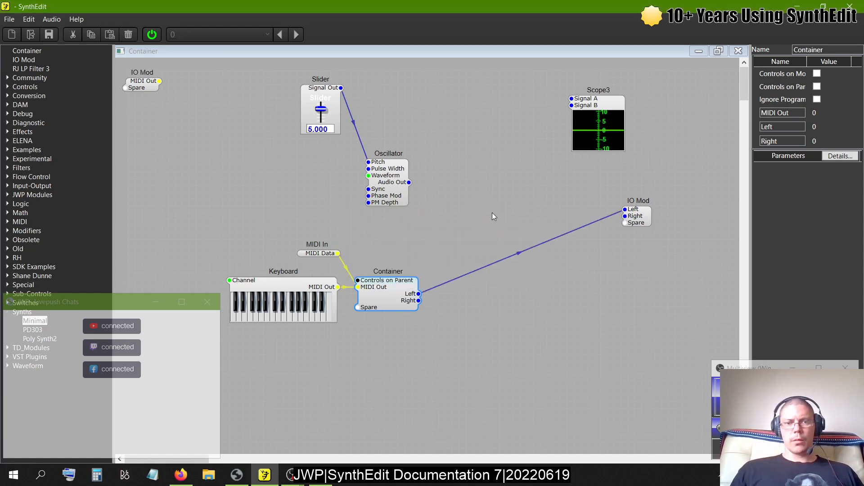
pyautogui.click(737, 52)
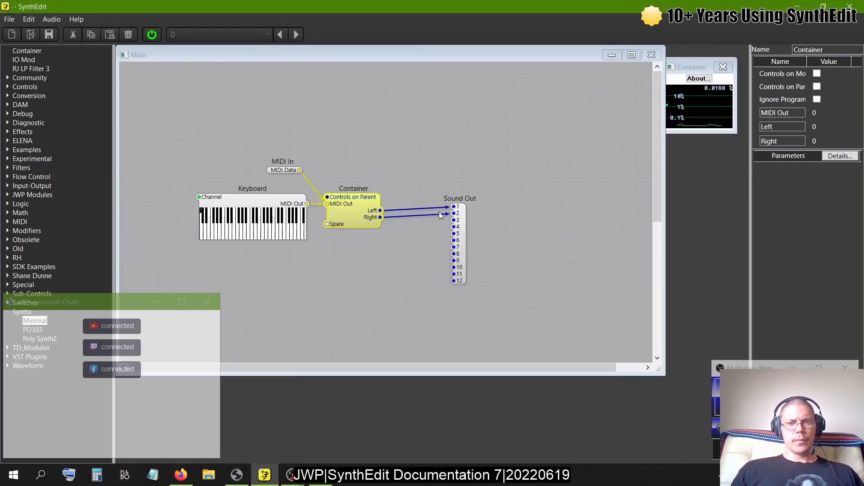
pyautogui.doubleClick(376, 208)
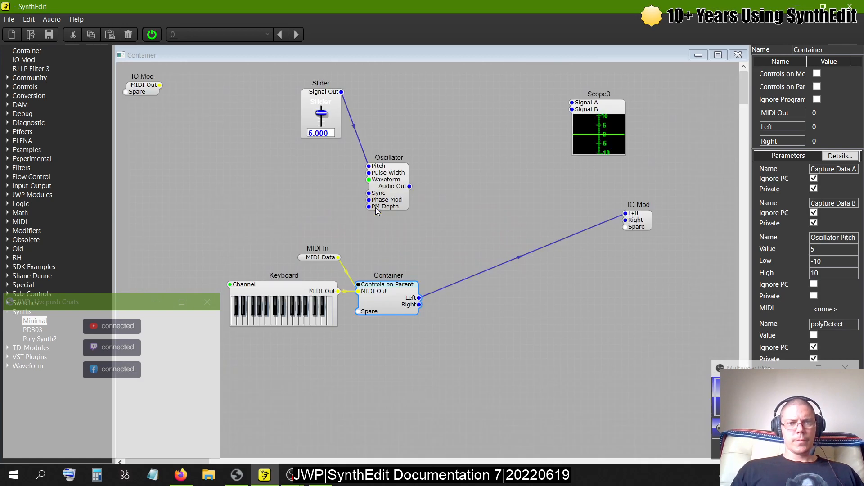
# - Delete the MIDI In module inside the Container and move the Keyboard up and to the left
pyautogui.click(326, 259)
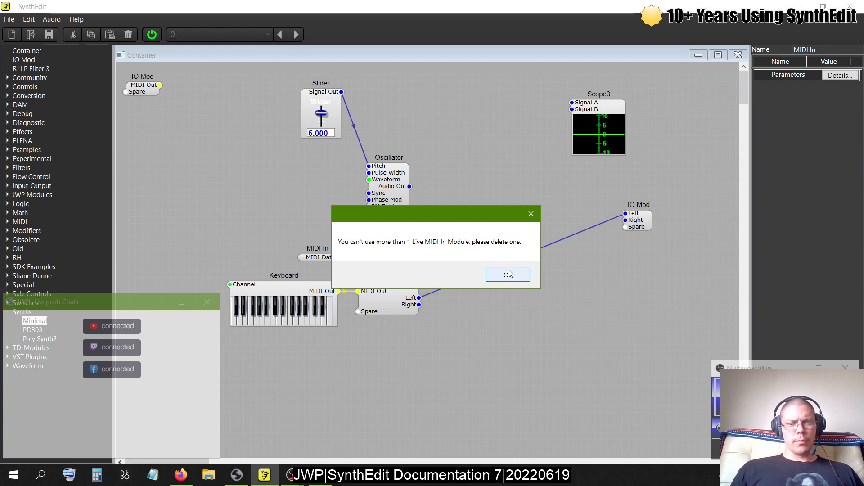
pyautogui.click(508, 275)
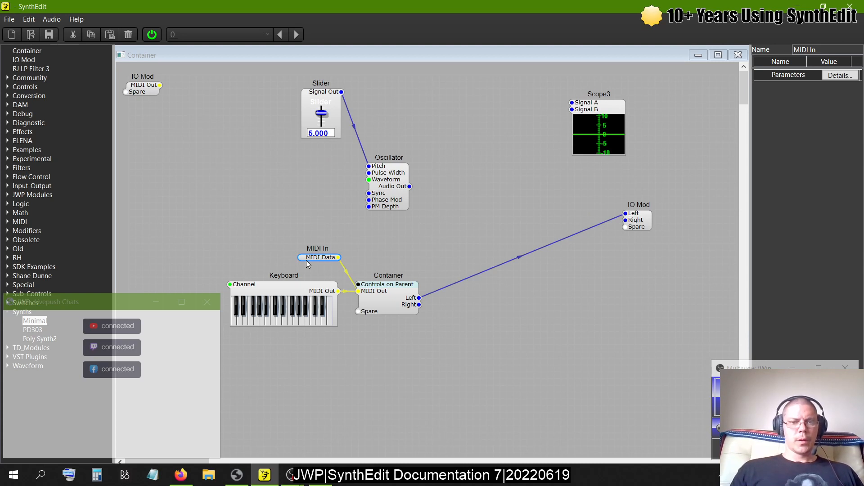
pyautogui.press('Delete')
pyautogui.moveTo(309, 282); pyautogui.dragTo(284, 255)
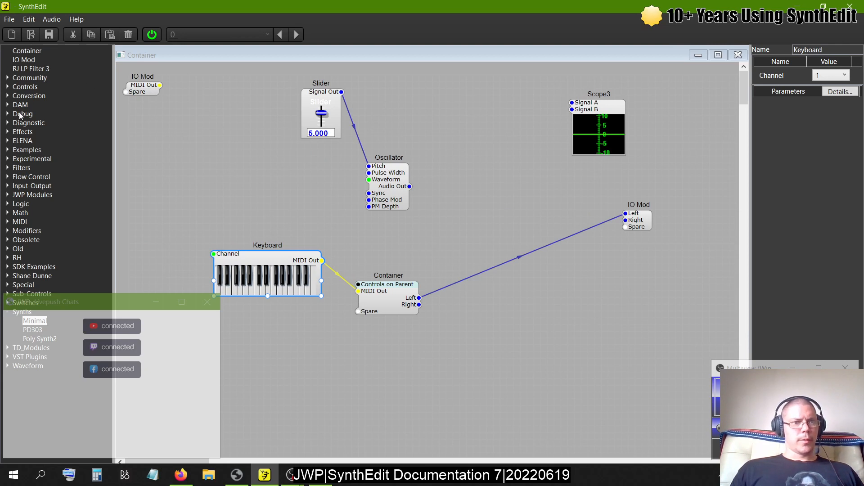
# - Insert an SV Filter2 from the Filters modules between the Oscillator and the IO Mod, and set its Mode to Band Pass
pyautogui.click(8, 168)
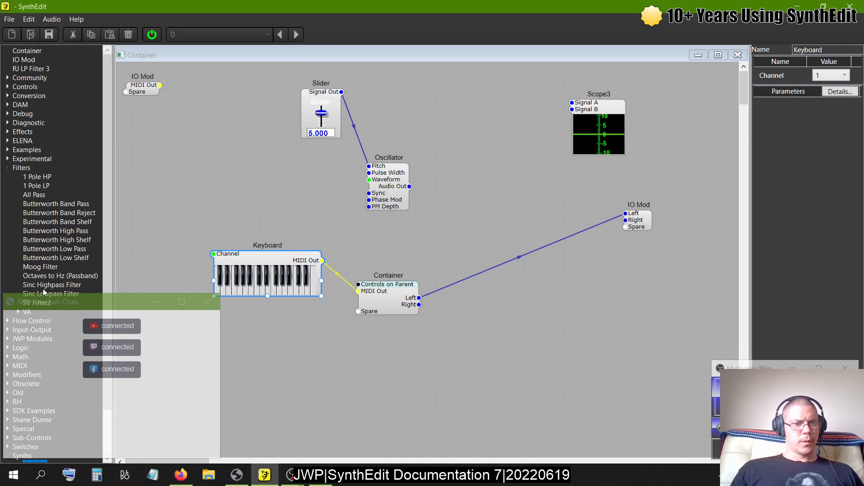
pyautogui.moveTo(42, 302); pyautogui.dragTo(533, 196)
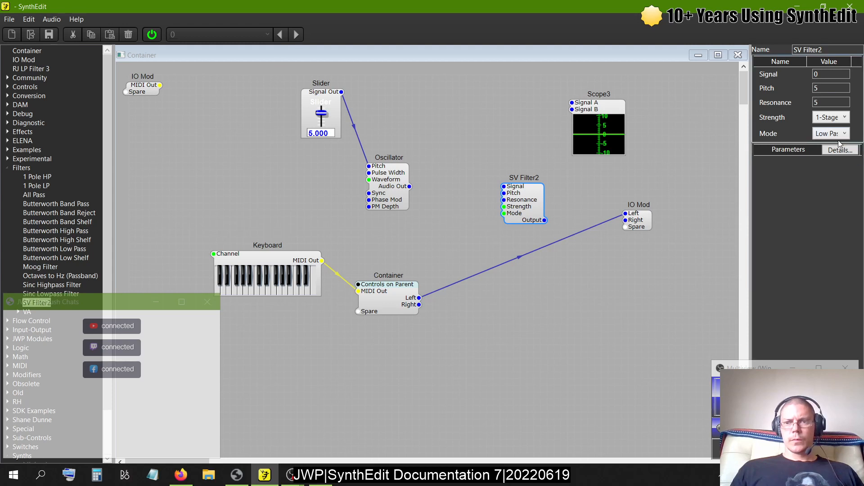
pyautogui.click(839, 135)
pyautogui.click(824, 169)
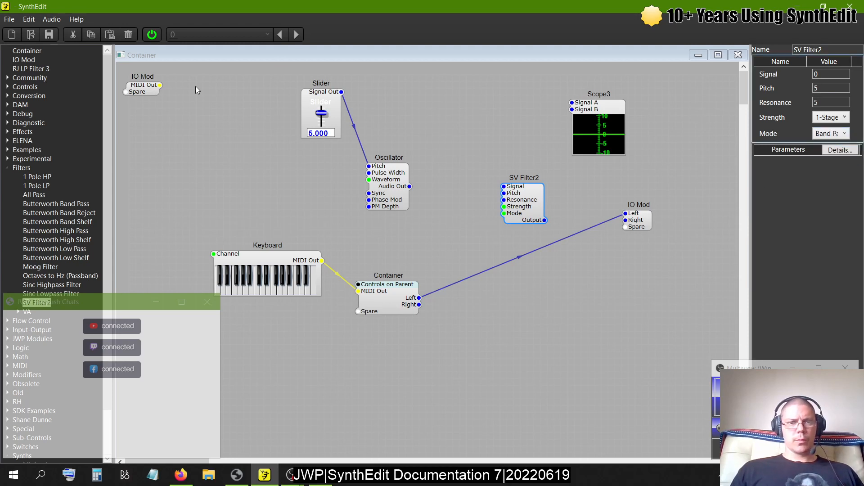
# - Move the Slider and Oscillator to the left and wire the Oscillator's Audio Out to the SV Filter2's Pitch
pyautogui.moveTo(321, 94); pyautogui.dragTo(260, 101)
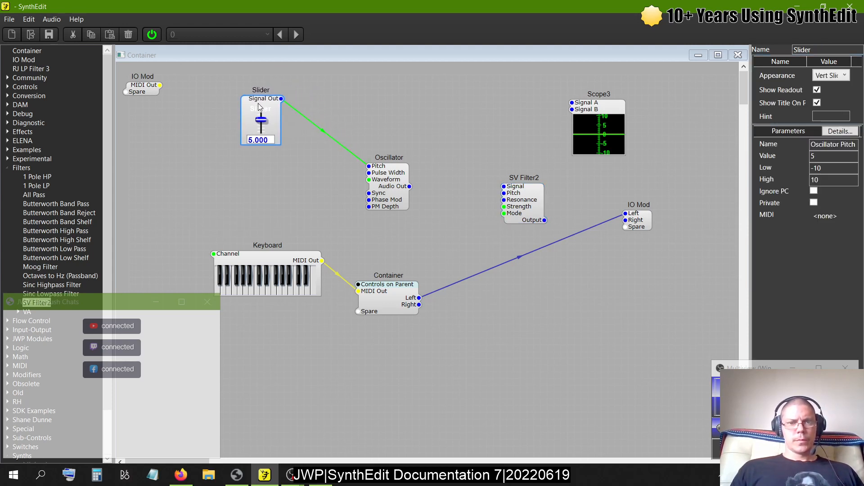
pyautogui.click(372, 191)
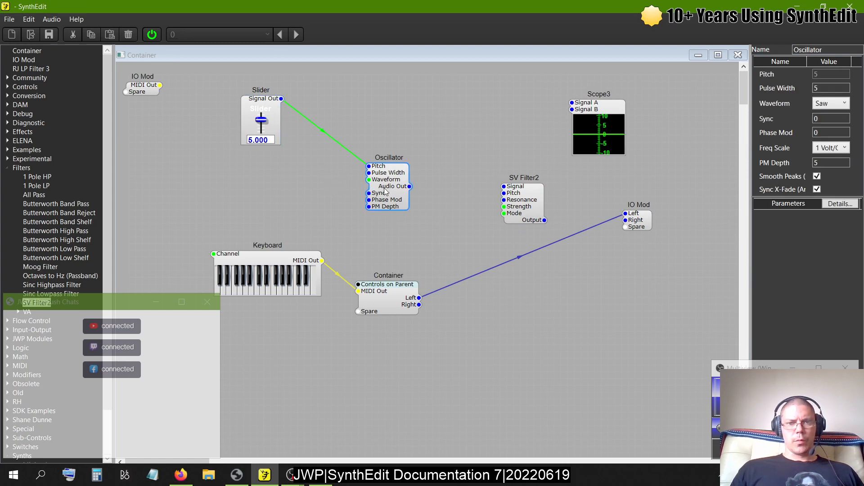
pyautogui.moveTo(386, 191); pyautogui.dragTo(505, 186)
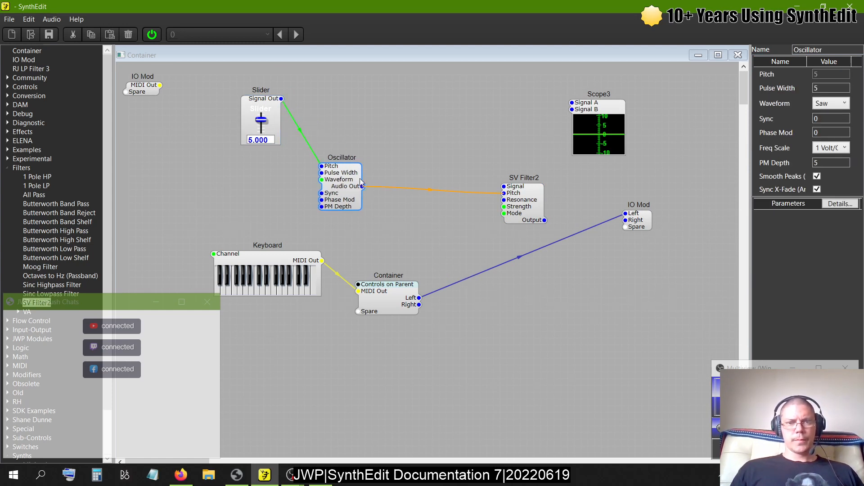
# - Set the Oscillator's Waveform to Sine and wire its Audio Out to the Scope3's Signal A
pyautogui.click(831, 103)
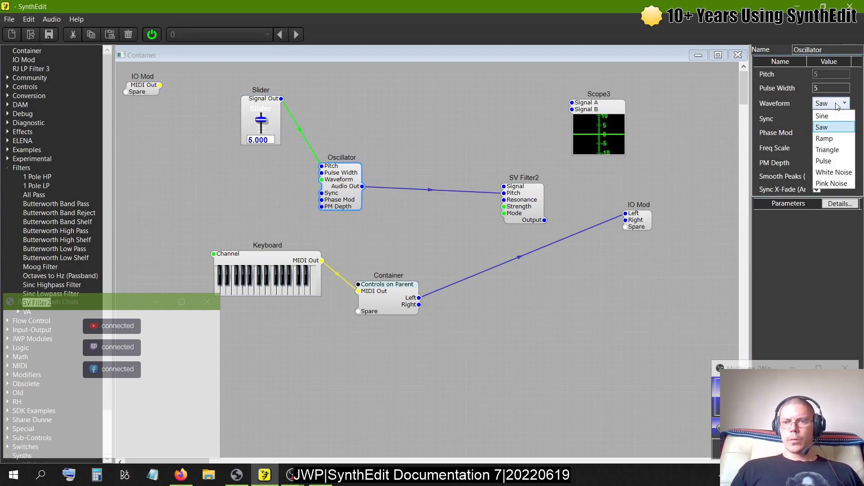
pyautogui.click(824, 122)
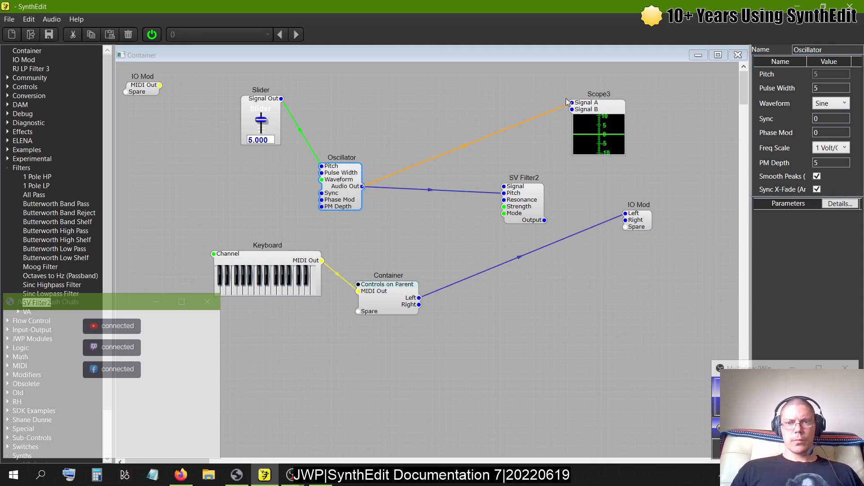
pyautogui.moveTo(591, 132); pyautogui.dragTo(590, 131)
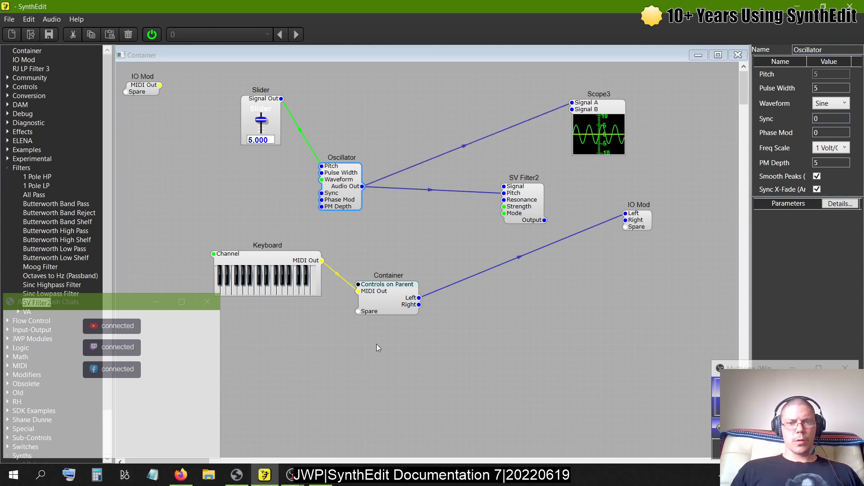
# - Move the nested Container slightly down and to the right, and delete the wire from its Left output to the IO Mod
pyautogui.moveTo(407, 299); pyautogui.dragTo(419, 303)
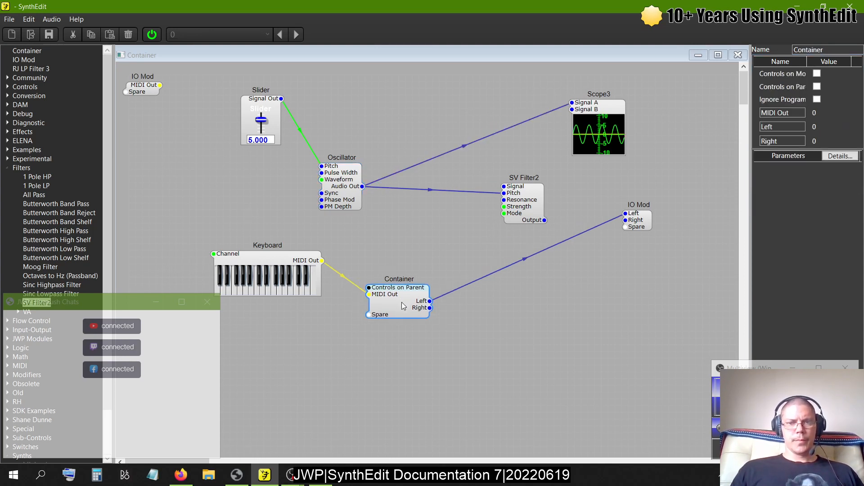
pyautogui.click(522, 265)
pyautogui.click(527, 263)
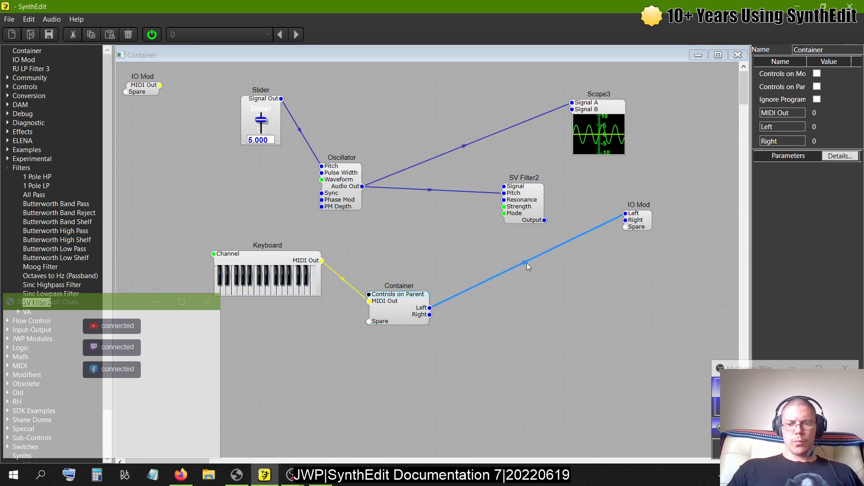
pyautogui.press('Delete')
# - Inside the nested Container, delete both wires from the VCA to the IO Mod and wire the VCA's Output to the IO Mod's Spare pin
pyautogui.doubleClick(390, 312)
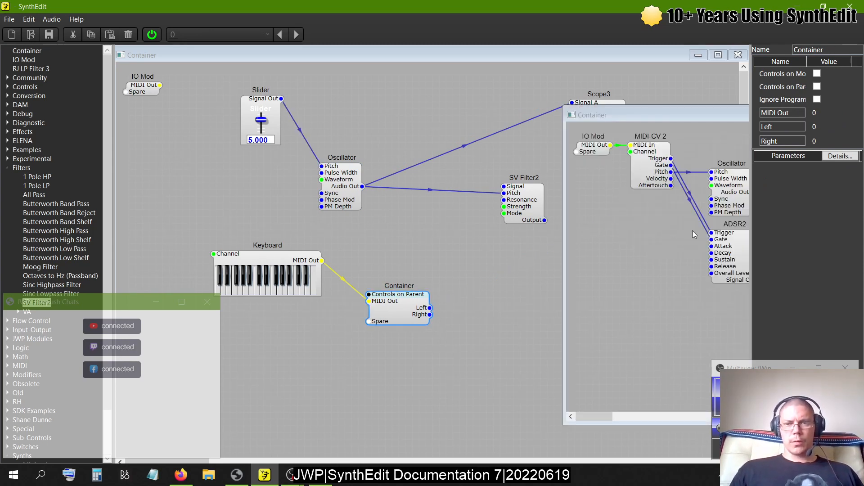
pyautogui.moveTo(684, 107); pyautogui.dragTo(357, 118)
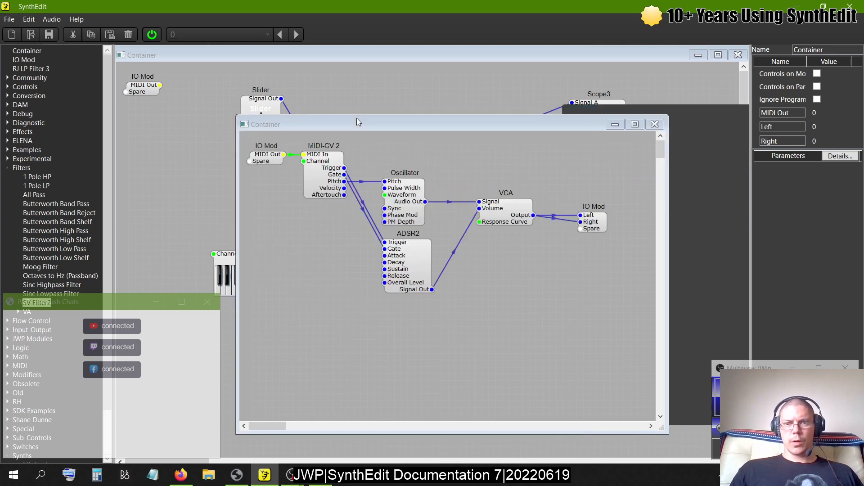
pyautogui.click(553, 219)
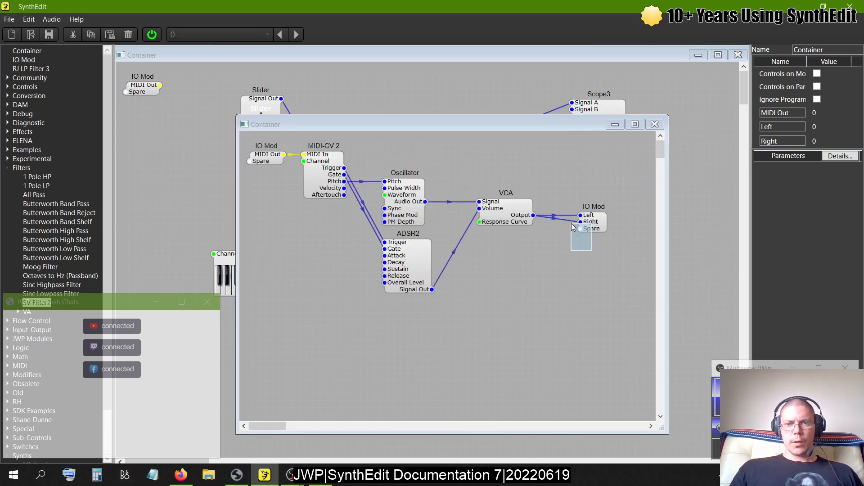
pyautogui.press('Delete')
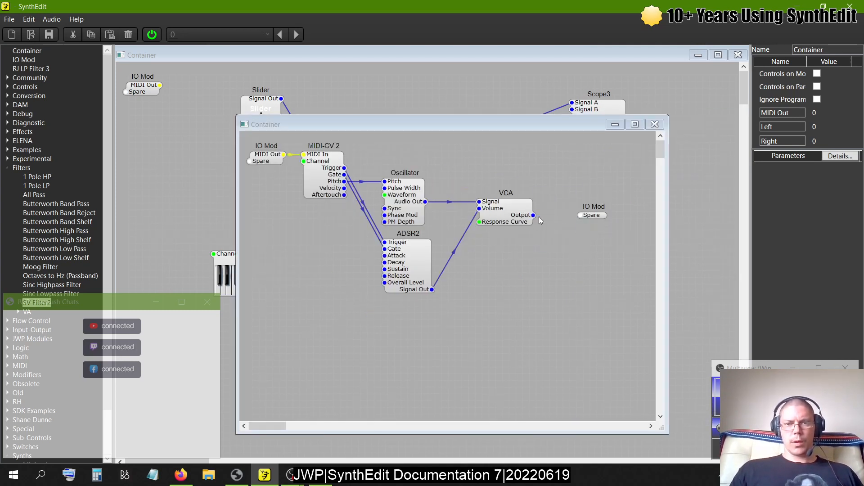
pyautogui.moveTo(534, 215); pyautogui.dragTo(591, 218)
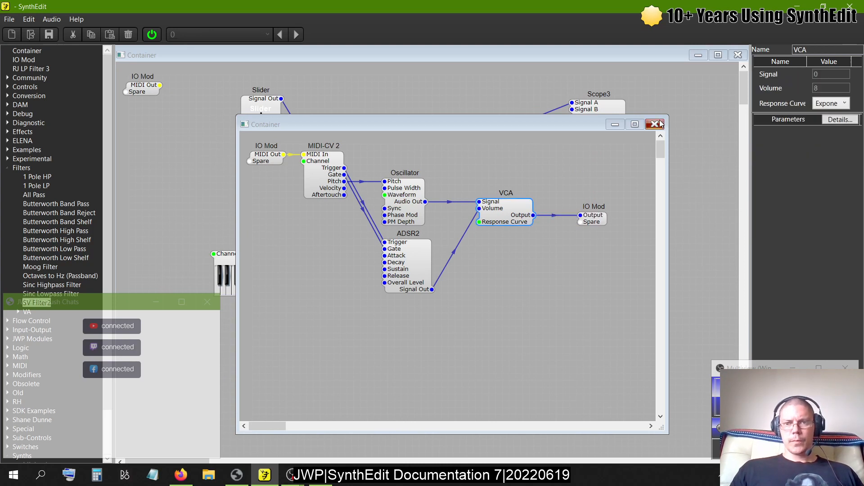
# - In the parent Container, wire the nested Container's Output to the SV Filter2's Pitch and the filter's Output to the IO Mod's Left and Right
pyautogui.click(655, 124)
pyautogui.moveTo(425, 309); pyautogui.dragTo(510, 192)
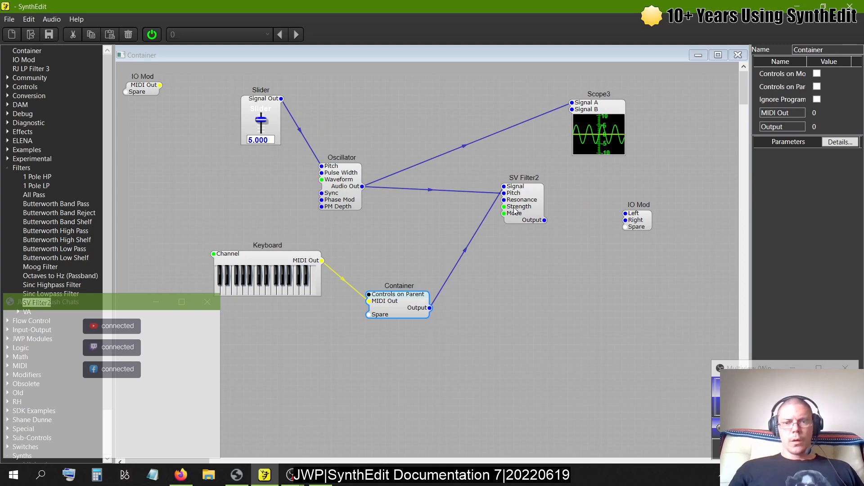
pyautogui.moveTo(545, 220)
pyautogui.mouseDown()
pyautogui.moveTo(626, 215)
pyautogui.moveTo(545, 220)
pyautogui.mouseUp()
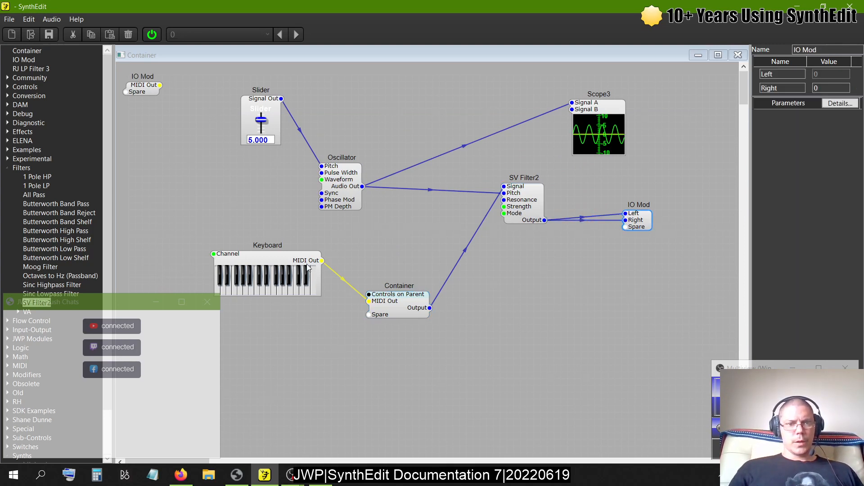
# - Insert the Keyboard from the Old modules below the Slider and delete the Keyboard wired to the nested Container
pyautogui.click(8, 168)
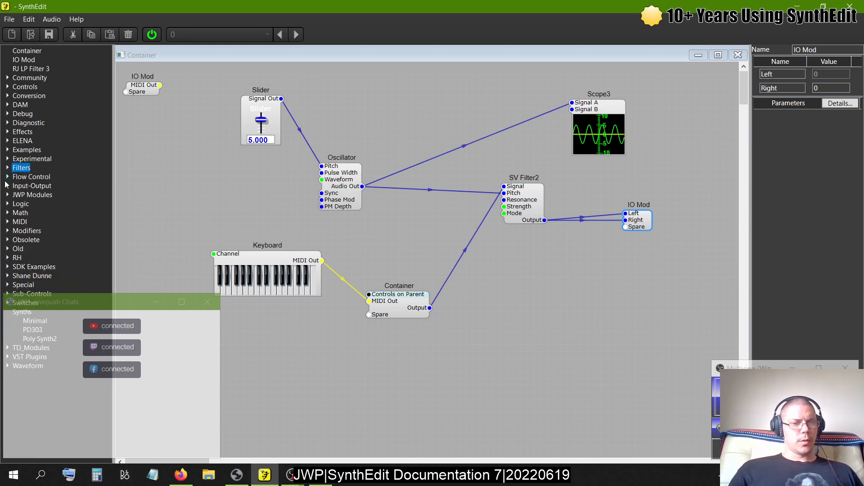
pyautogui.click(7, 249)
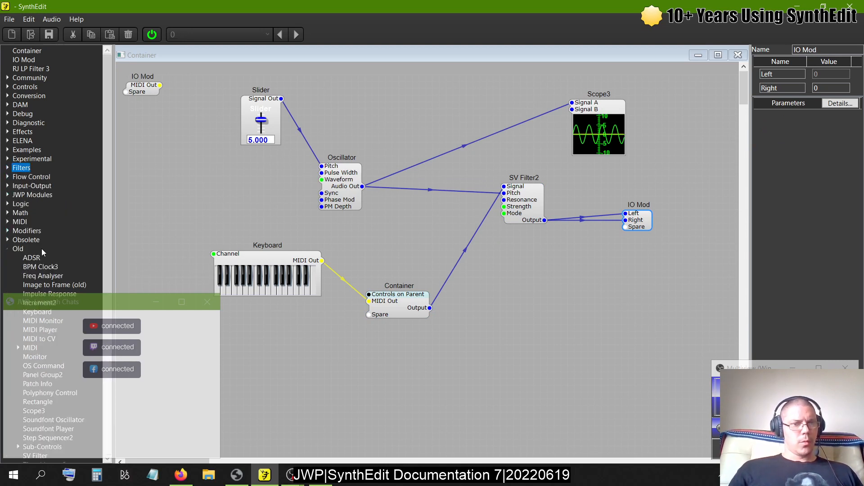
pyautogui.scroll(-5, 40, 261)
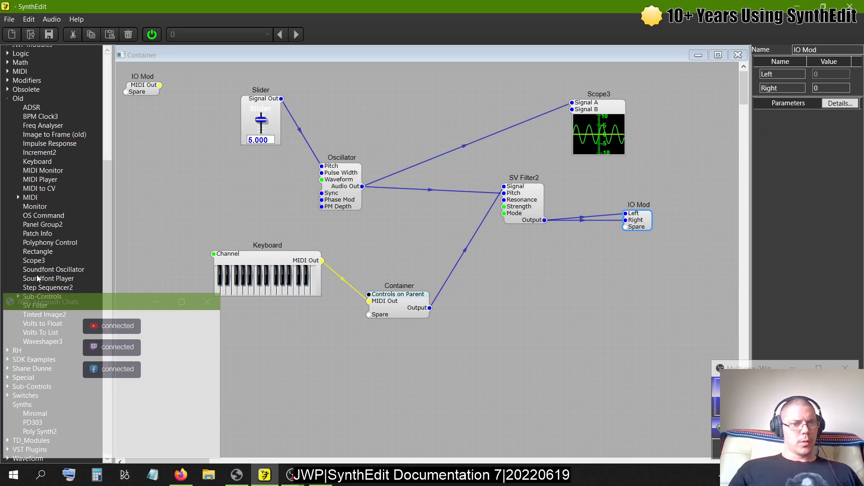
pyautogui.click(17, 198)
pyautogui.moveTo(36, 152); pyautogui.dragTo(205, 174)
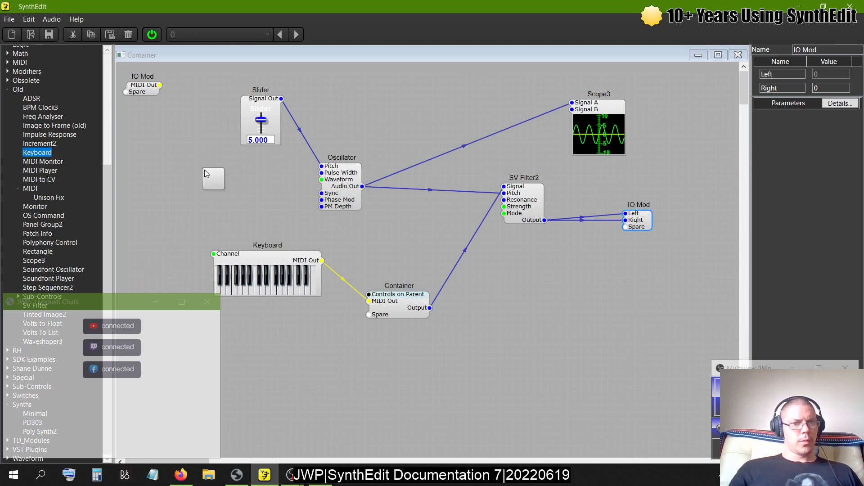
pyautogui.moveTo(294, 258); pyautogui.dragTo(207, 173)
pyautogui.click(264, 258)
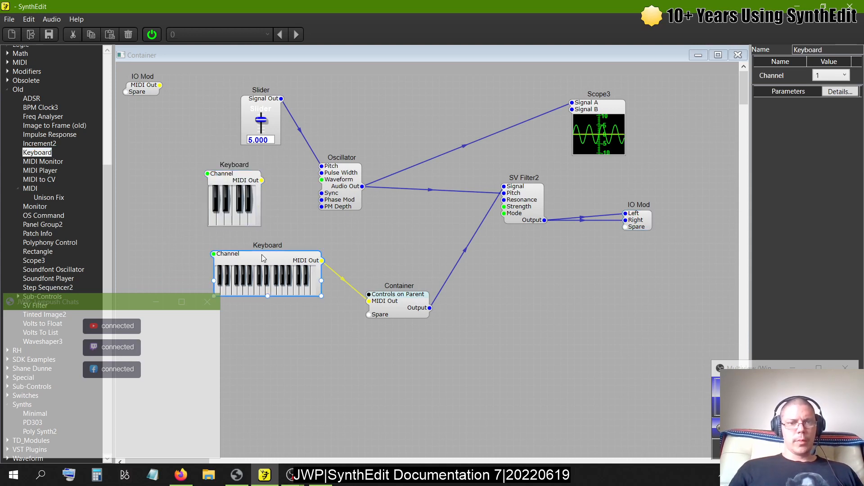
pyautogui.press('Delete')
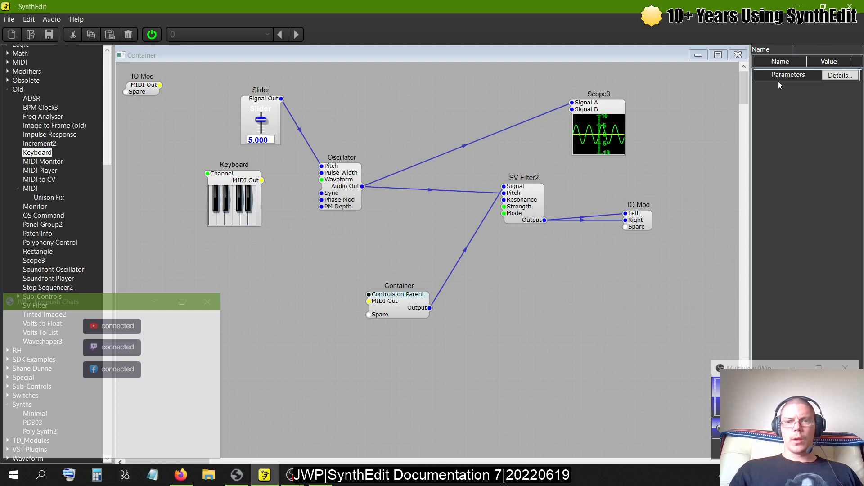
# - Move the new Keyboard slightly down and reopen the Container's structure from the main patch
pyautogui.click(737, 55)
pyautogui.doubleClick(355, 209)
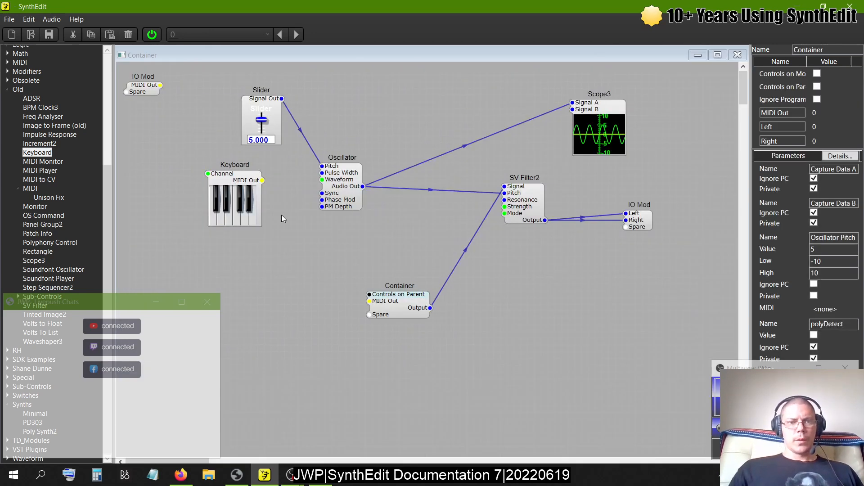
pyautogui.click(228, 177)
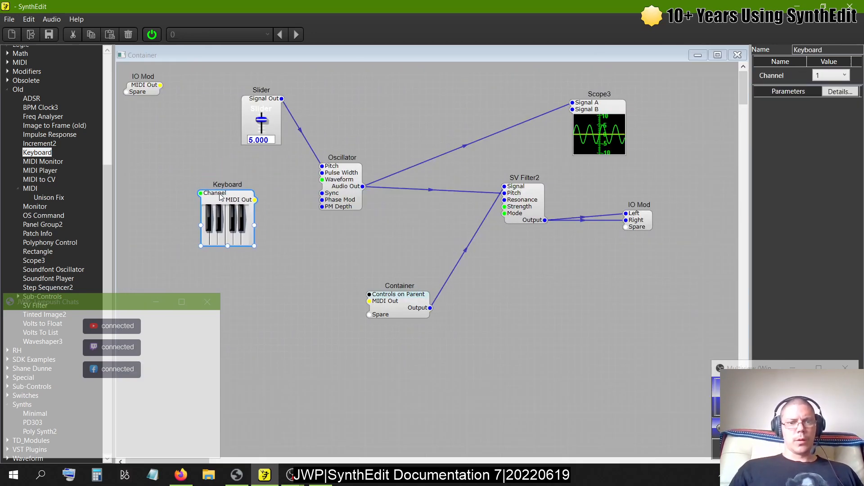
pyautogui.click(738, 55)
pyautogui.doubleClick(336, 220)
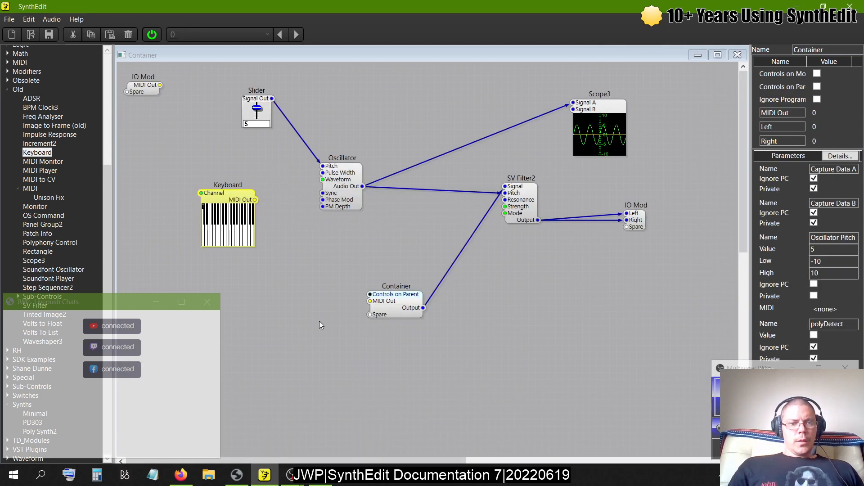
# - Wire the Keyboard's MIDI Out to the nested Container's MIDI Out, then move the Keyboard down and to the left and widen it
pyautogui.moveTo(255, 201); pyautogui.dragTo(370, 301)
pyautogui.moveTo(219, 196); pyautogui.dragTo(194, 246)
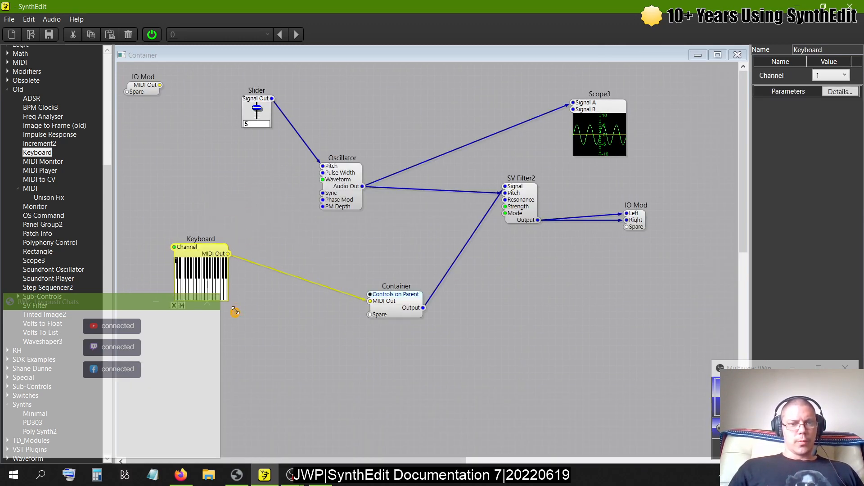
pyautogui.moveTo(234, 311); pyautogui.dragTo(323, 316)
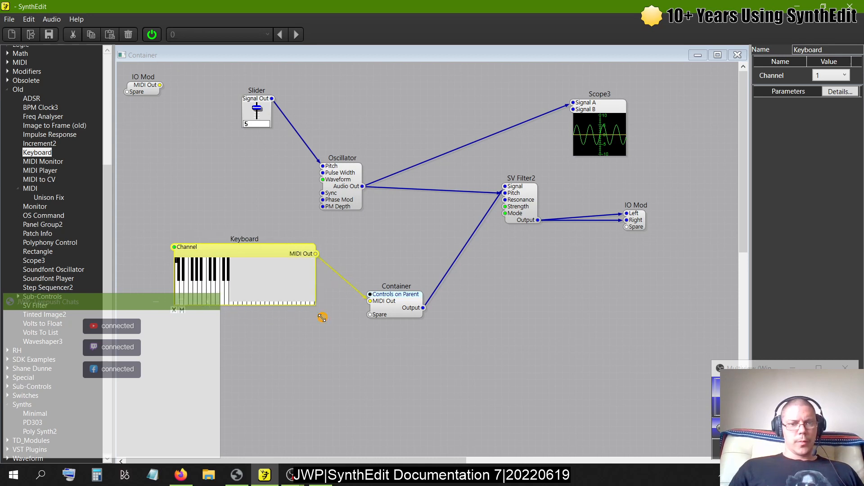
# - Lower the Slider's Oscillator Pitch value to -2.6 while holding a note on the Keyboard
pyautogui.click(216, 293)
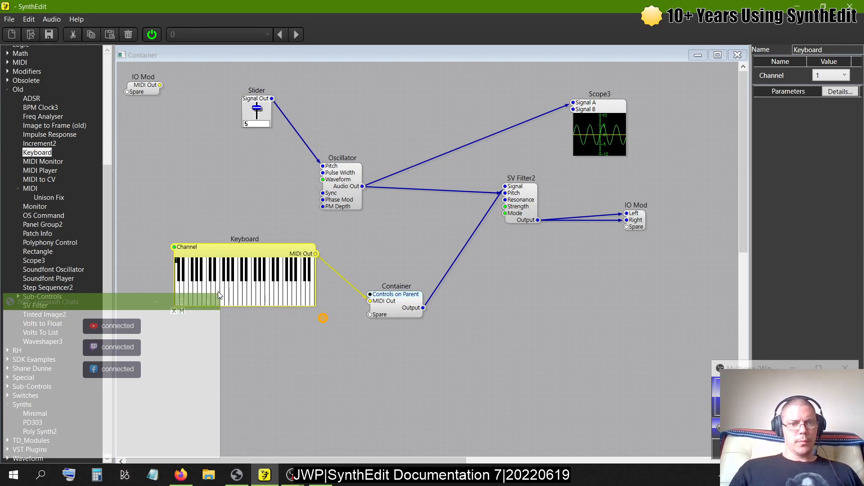
pyautogui.click(219, 295)
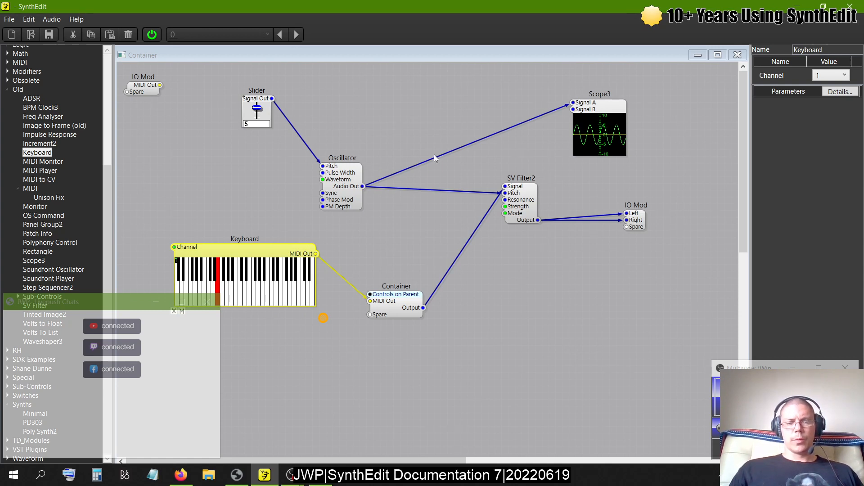
pyautogui.click(256, 113)
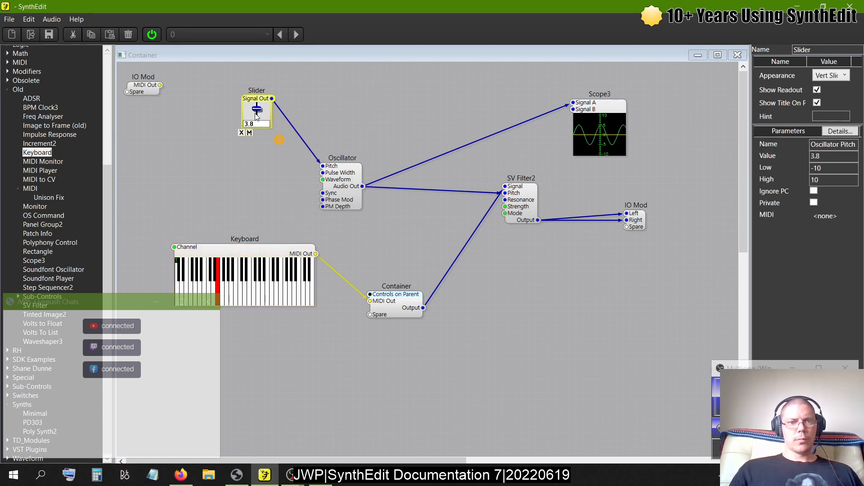
pyautogui.moveTo(255, 113); pyautogui.dragTo(258, 123)
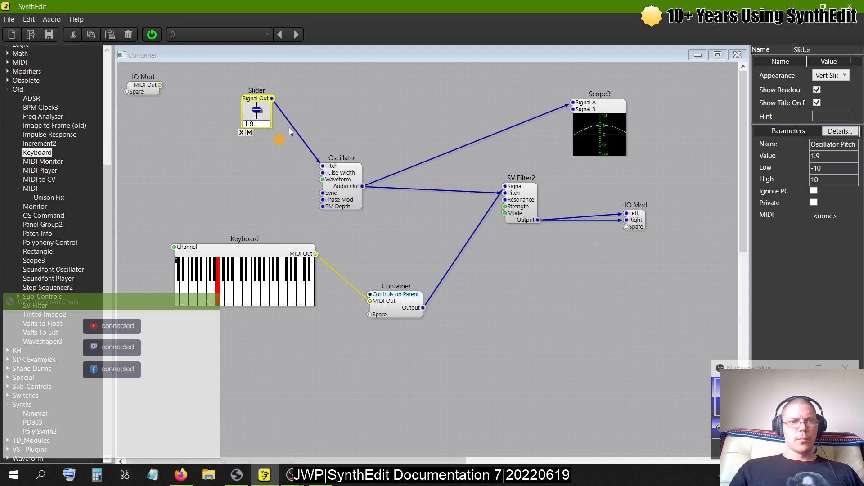
pyautogui.moveTo(261, 117); pyautogui.dragTo(265, 137)
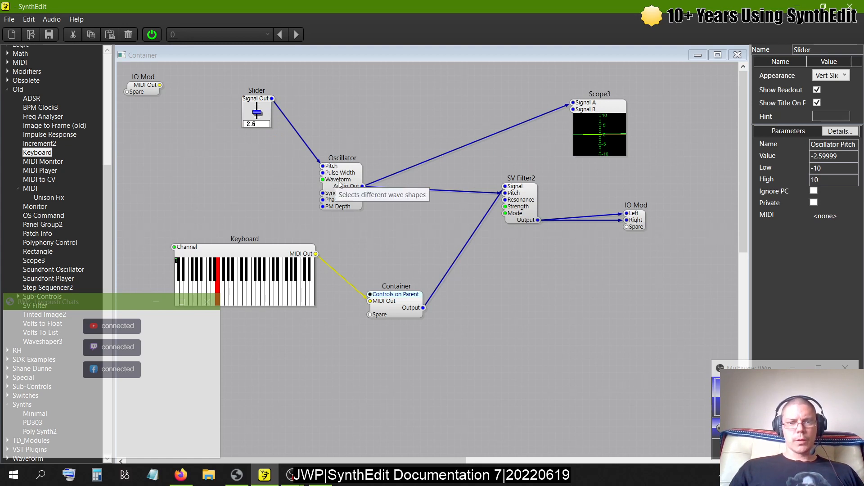
pyautogui.click(221, 287)
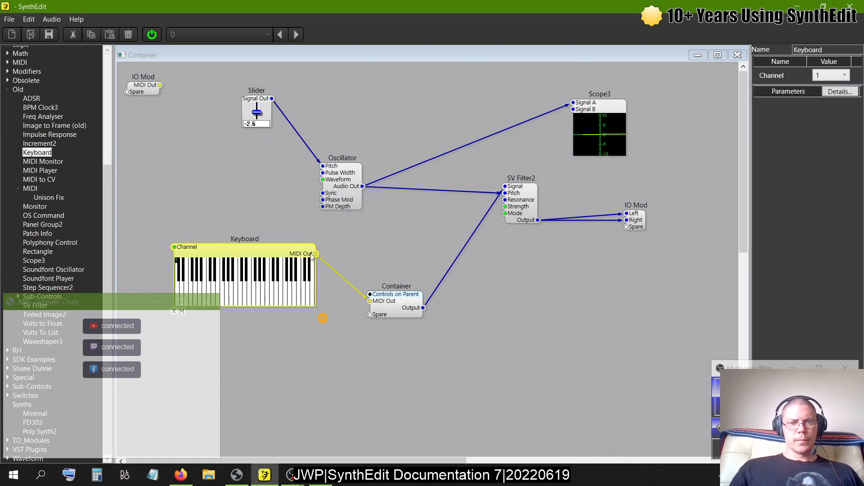
# - Return to the main patch and check the CPU load on the Container's meter
pyautogui.rightClick(347, 185)
pyautogui.click(431, 96)
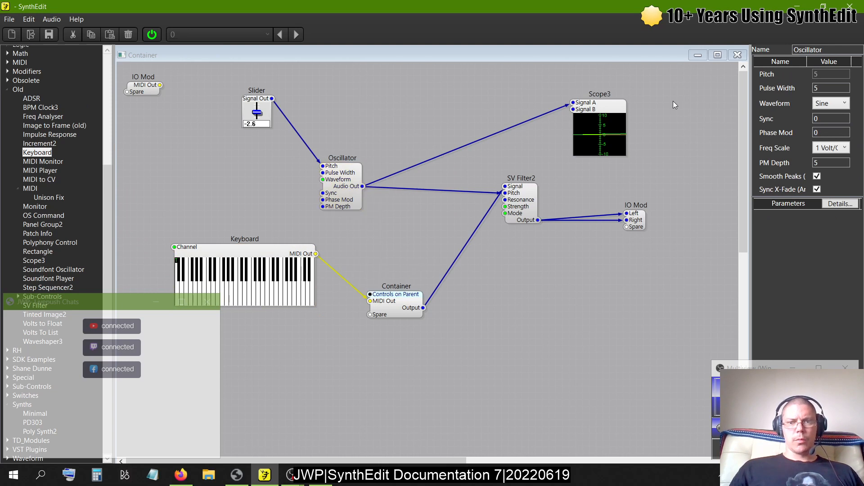
pyautogui.click(736, 55)
pyautogui.rightClick(357, 212)
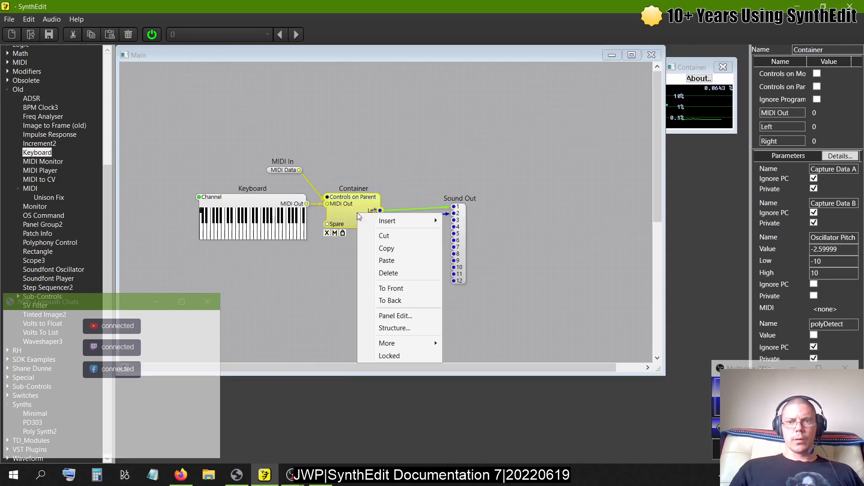
pyautogui.click(554, 129)
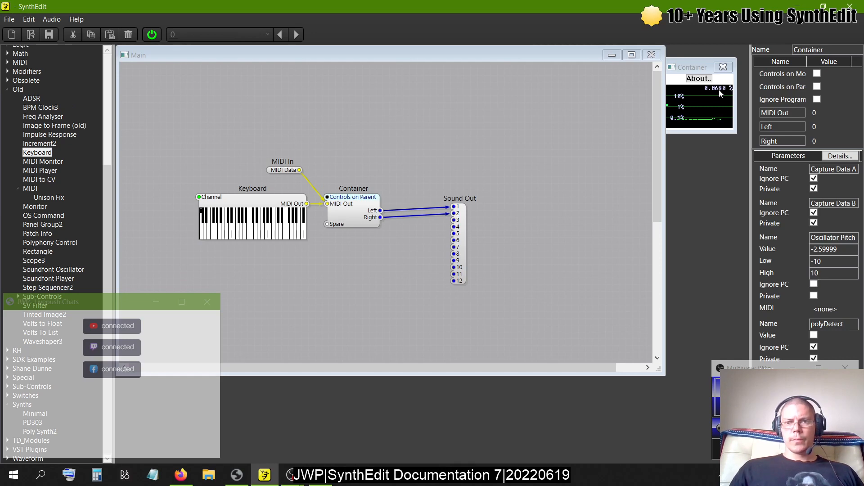
# - Inside the Container, move the Slider and Oscillator up and the Keyboard and nested Container down to free space between them
pyautogui.click(357, 205)
pyautogui.doubleClick(358, 206)
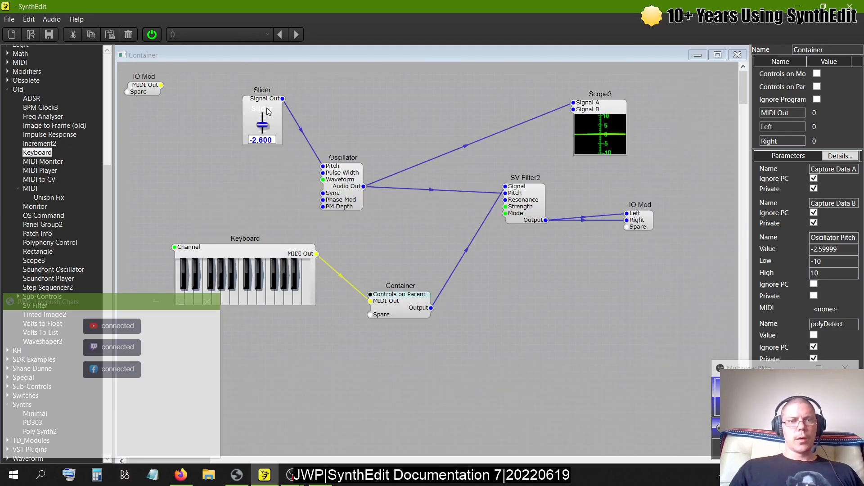
pyautogui.moveTo(267, 107); pyautogui.dragTo(253, 93)
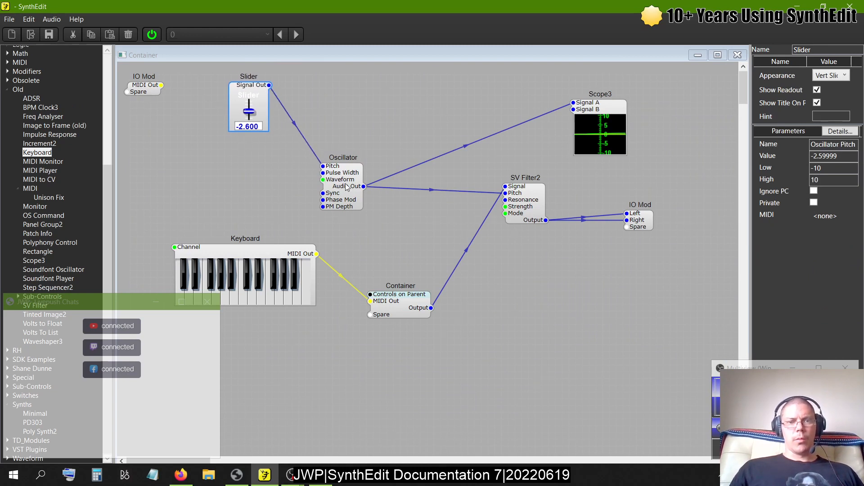
pyautogui.moveTo(347, 187); pyautogui.dragTo(354, 153)
pyautogui.click(280, 256)
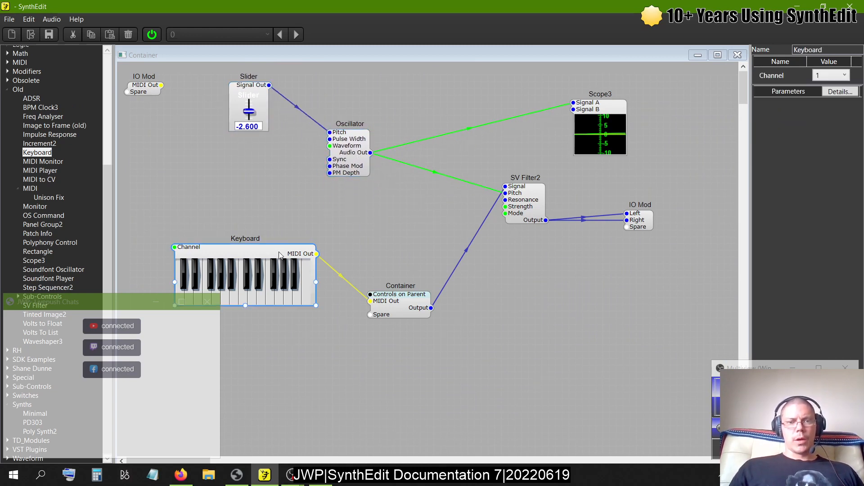
pyautogui.moveTo(280, 255); pyautogui.dragTo(246, 390)
pyautogui.moveTo(402, 297); pyautogui.dragTo(396, 385)
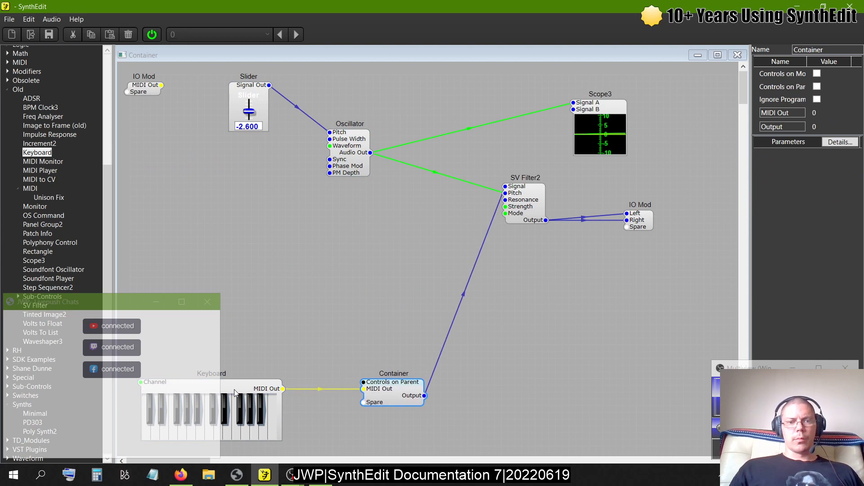
pyautogui.moveTo(235, 393); pyautogui.dragTo(282, 366)
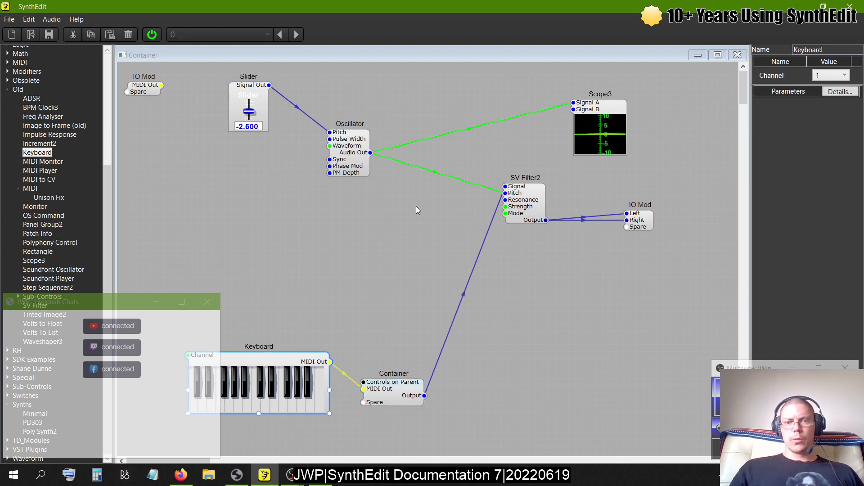
pyautogui.click(7, 89)
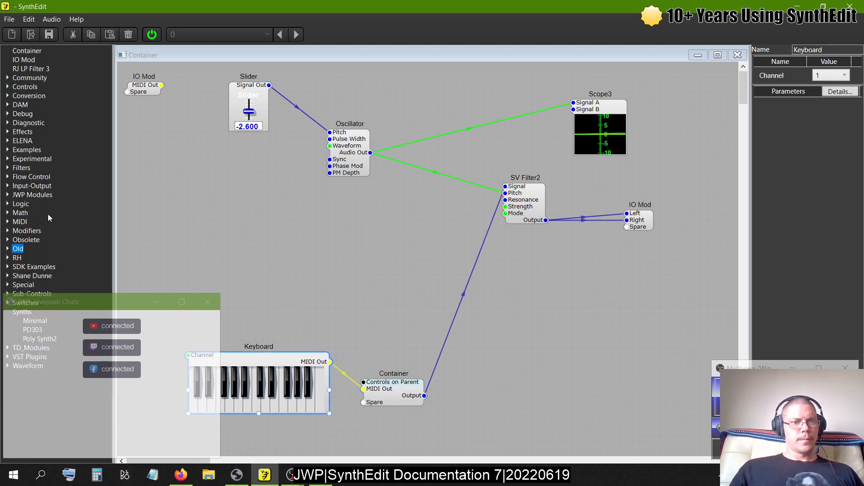
# - Add a VCA module below the wire running from the Oscillator to SV Filter2
pyautogui.click(7, 311)
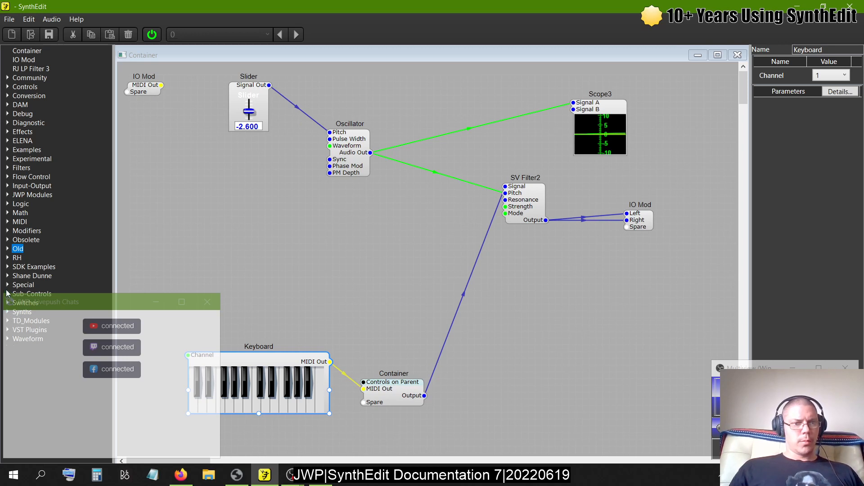
pyautogui.click(7, 230)
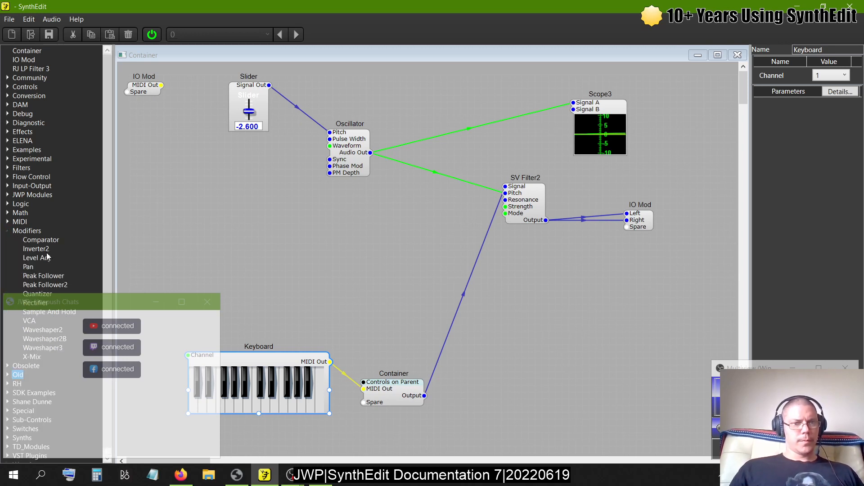
pyautogui.moveTo(30, 320); pyautogui.dragTo(385, 212)
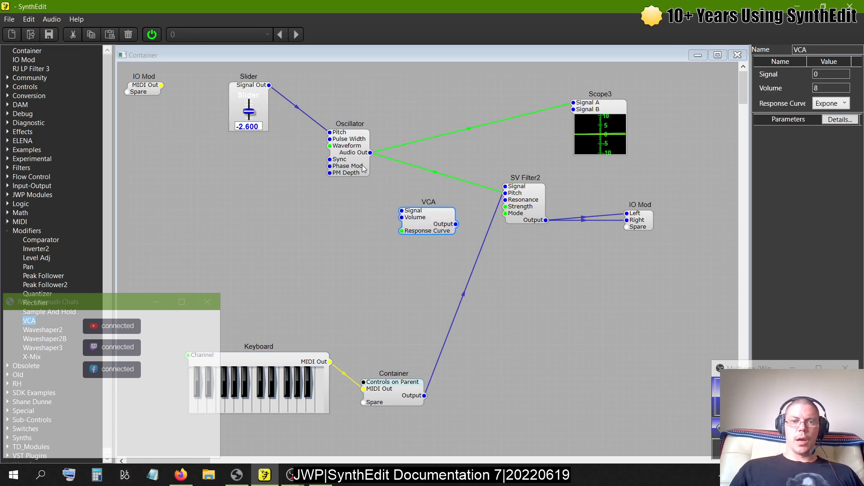
# - Reposition the Oscillator, Slider and VCA, and delete the wire from the Oscillator's Audio Out to SV Filter2's Pitch
pyautogui.moveTo(366, 166); pyautogui.dragTo(353, 172)
pyautogui.moveTo(245, 89); pyautogui.dragTo(225, 116)
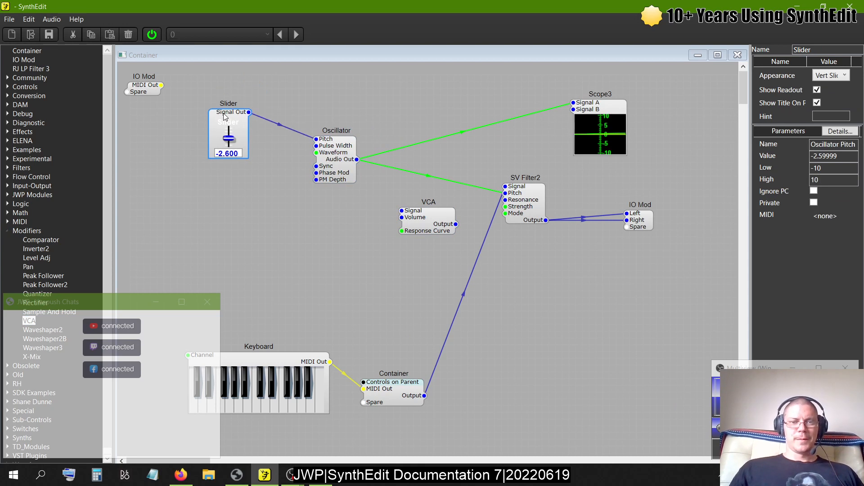
pyautogui.moveTo(412, 202); pyautogui.dragTo(408, 184)
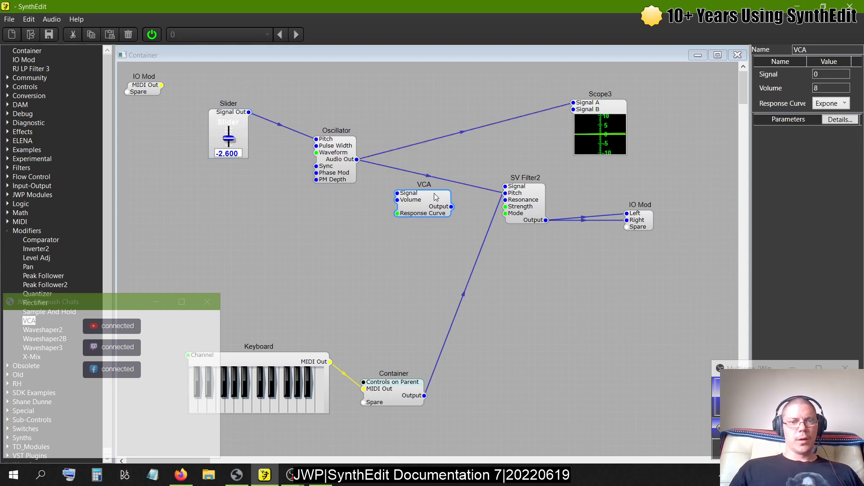
pyautogui.click(397, 170)
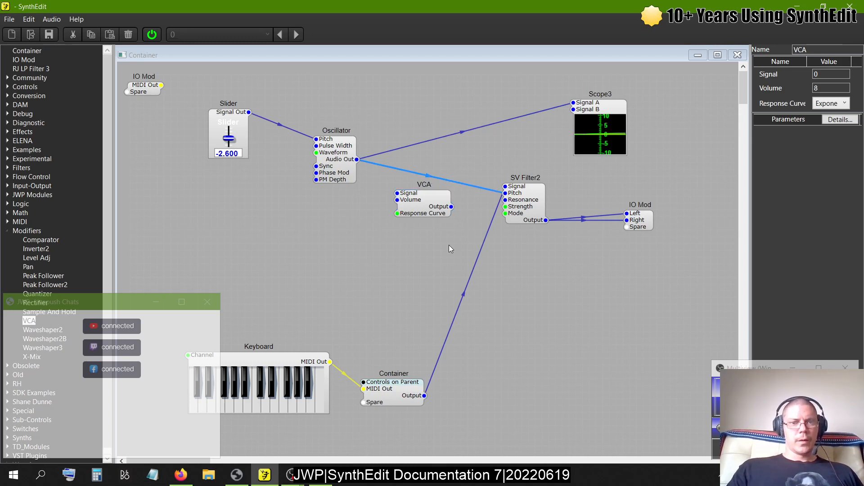
pyautogui.press('Delete')
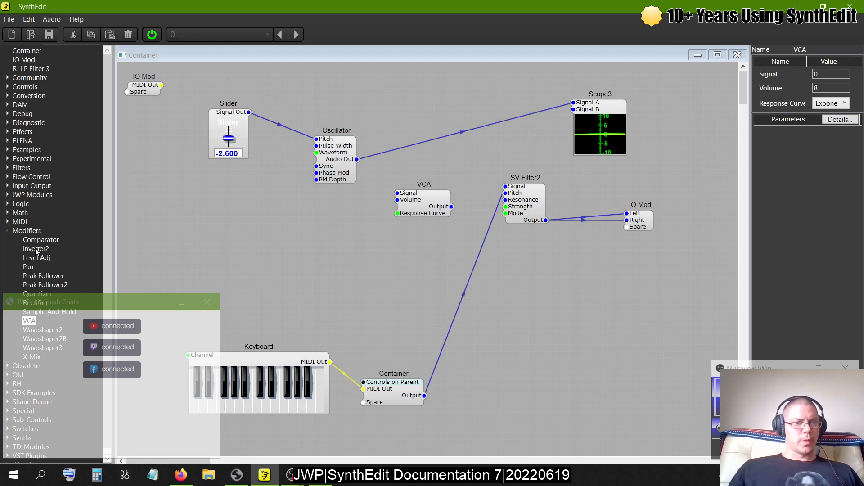
# - Add a MIDI-CV 2 module below and to the left of the Oscillator
pyautogui.click(8, 230)
pyautogui.click(8, 222)
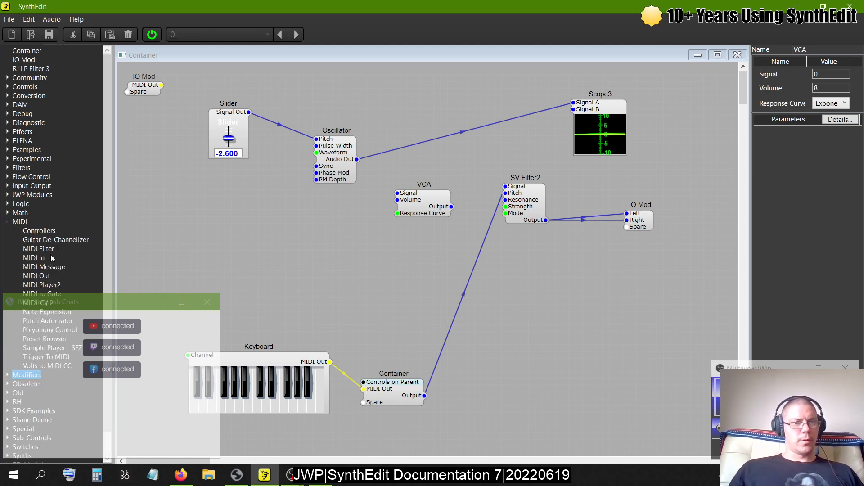
pyautogui.moveTo(42, 292); pyautogui.dragTo(40, 302)
pyautogui.moveTo(254, 206); pyautogui.dragTo(298, 166)
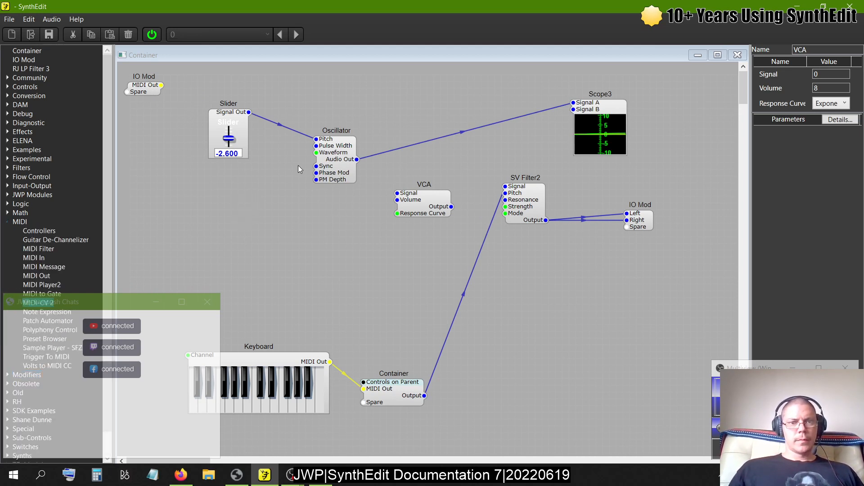
pyautogui.click(522, 278)
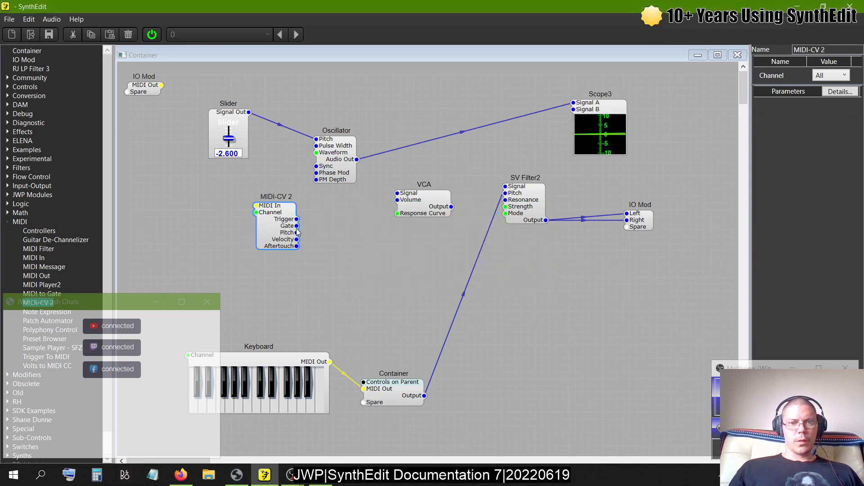
# - Shift the MIDI-CV 2 and Oscillator down slightly and containerize them together with the VCA
pyautogui.click(276, 215)
pyautogui.moveTo(326, 156)
pyautogui.mouseDown()
pyautogui.moveTo(382, 189)
pyautogui.moveTo(329, 168)
pyautogui.mouseUp()
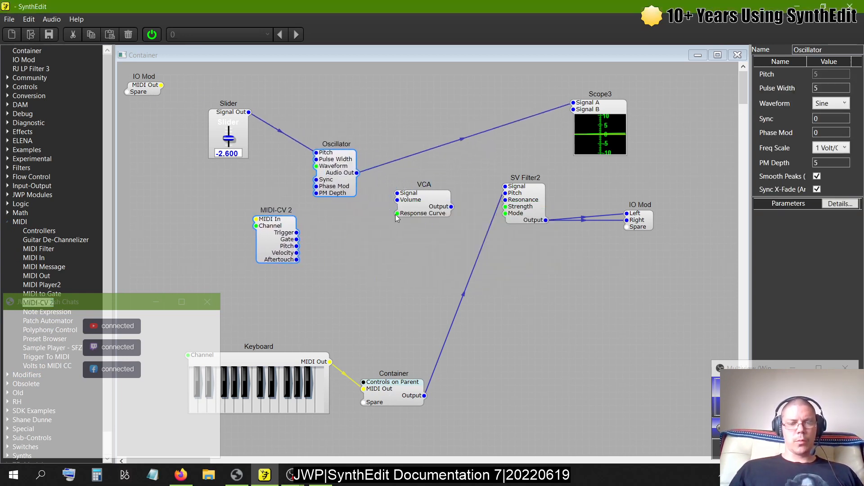
pyautogui.click(419, 197)
pyautogui.rightClick(331, 175)
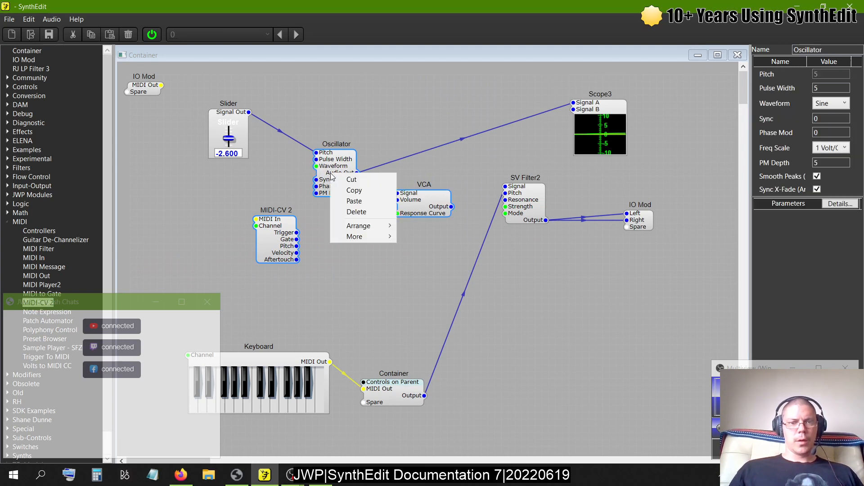
pyautogui.moveTo(374, 242)
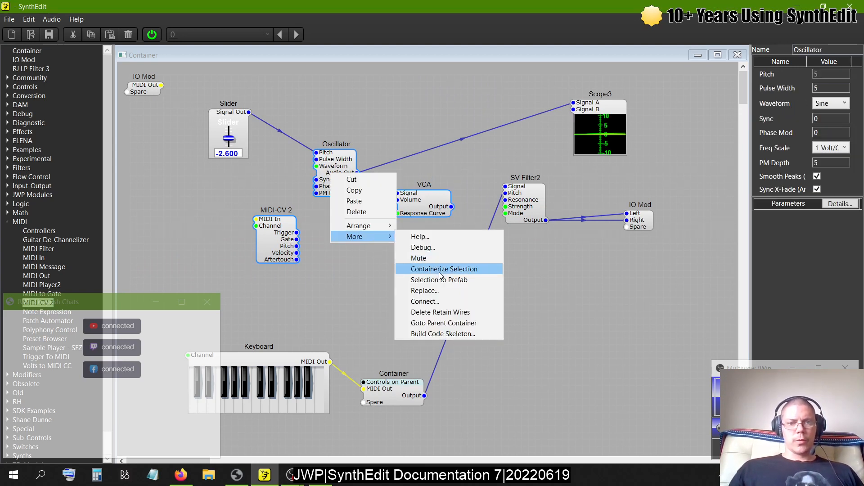
pyautogui.click(437, 271)
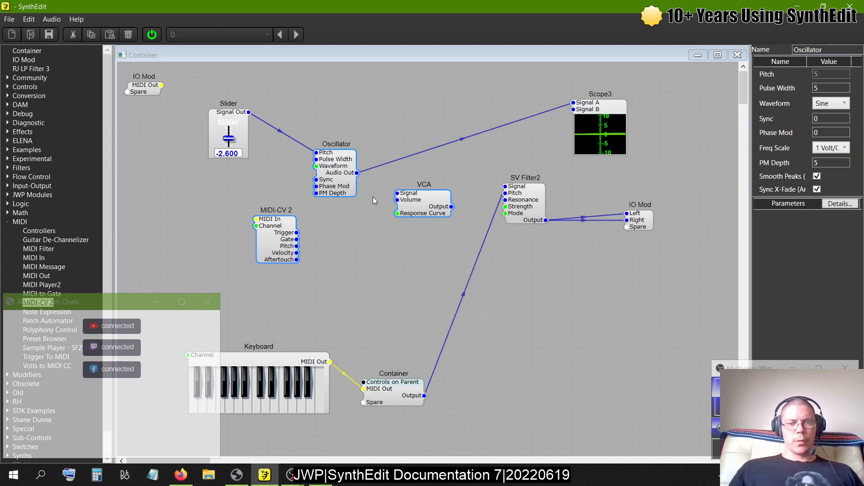
# - Set the Slider's parameter name to frequency
pyautogui.click(226, 117)
pyautogui.moveTo(851, 144); pyautogui.dragTo(720, 141)
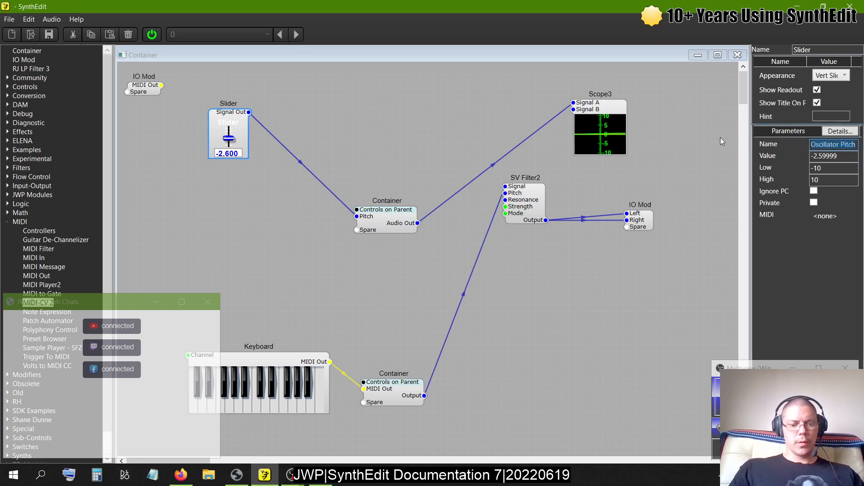
pyautogui.write('freq')
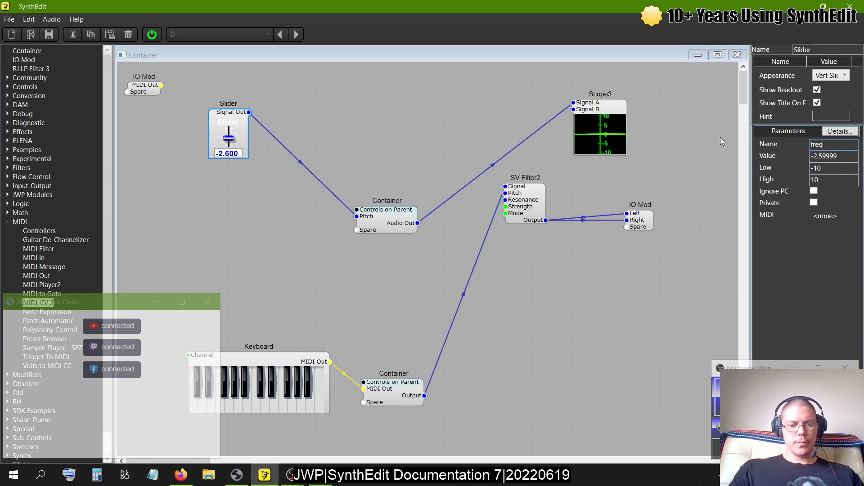
pyautogui.write('uenc')
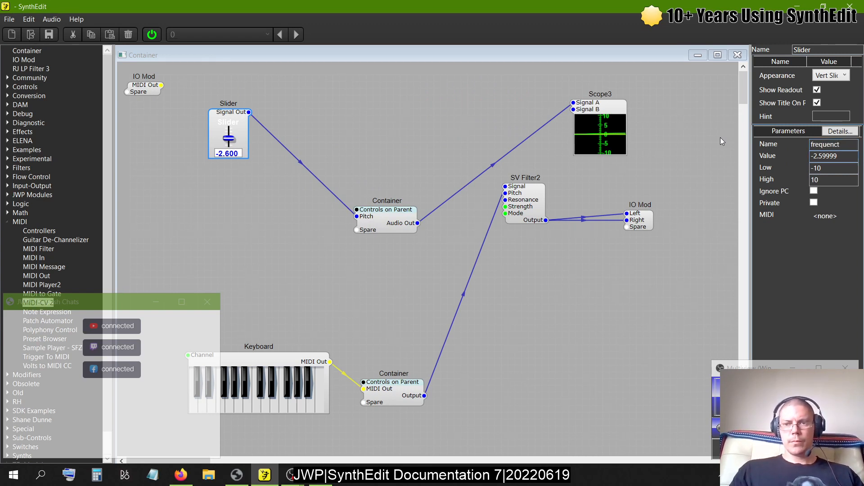
pyautogui.write('ty')
pyautogui.press('Tab')
# - Set both the Slider's parameter name and its module name to Rate
pyautogui.doubleClick(847, 144)
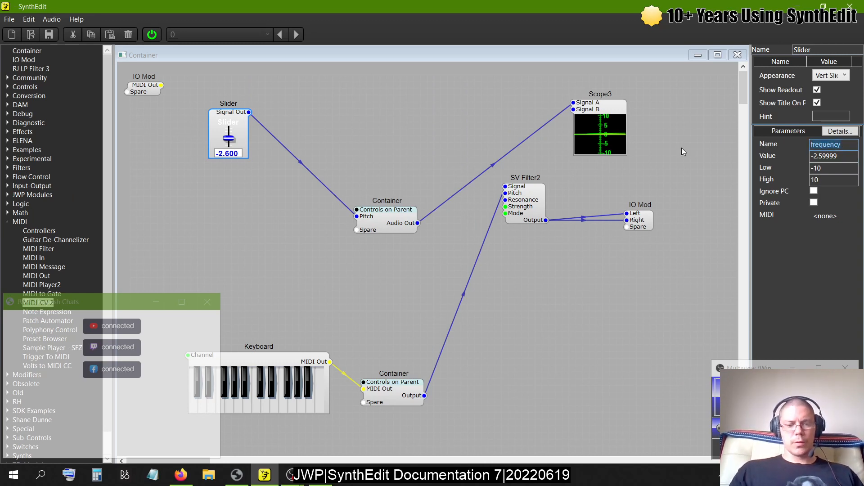
pyautogui.write('Rate')
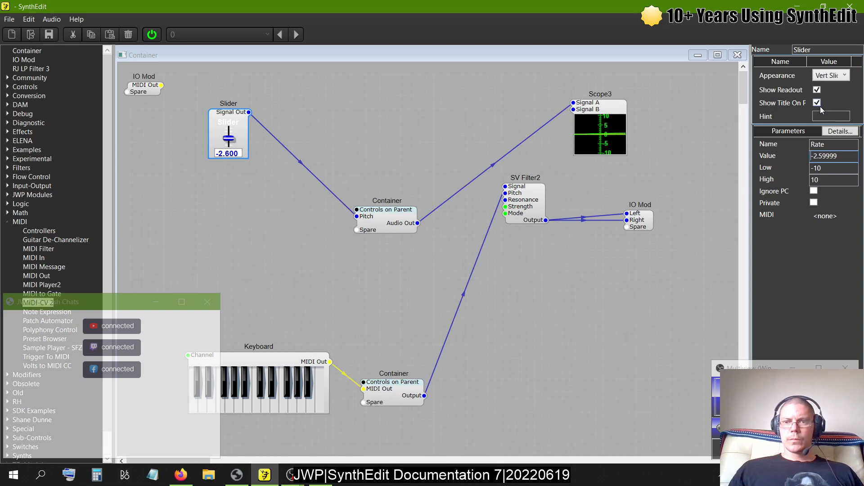
pyautogui.click(819, 51)
pyautogui.hotkey('ctrl', 'a')
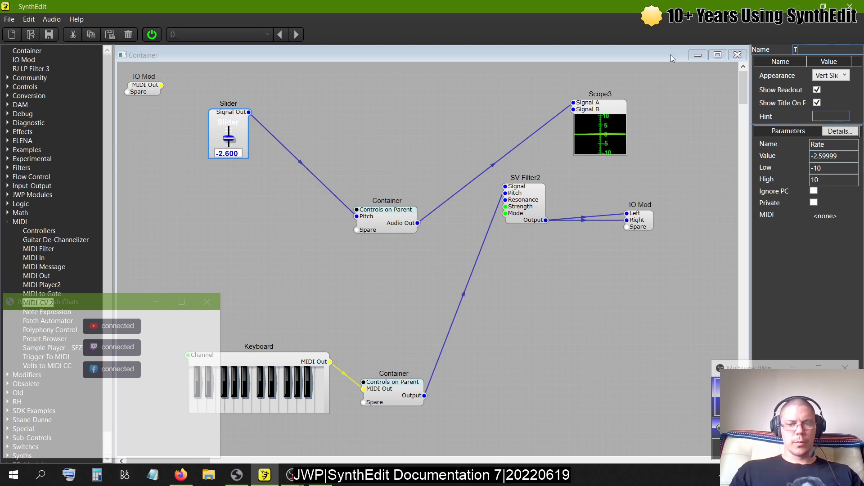
pyautogui.write('Rate')
pyautogui.press('Tab')
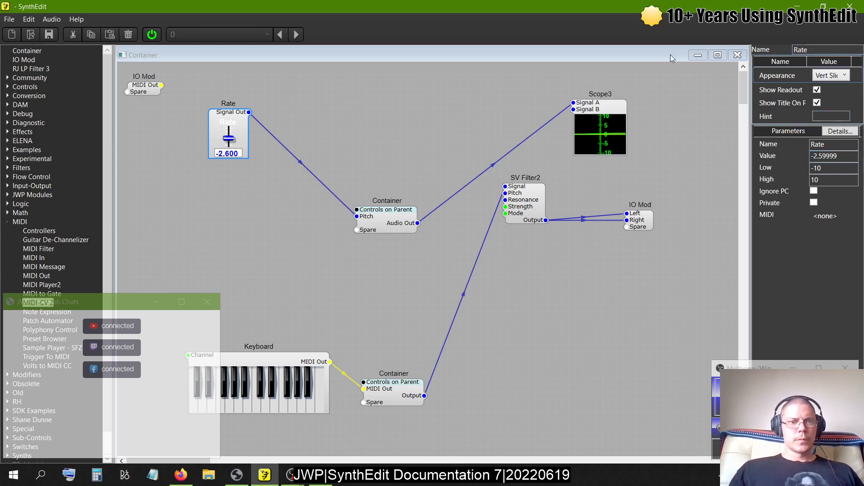
# - Move the new Container up, open it, and delete the wire from the IO Mod's Pitch to the Oscillator
pyautogui.moveTo(385, 220); pyautogui.dragTo(367, 173)
pyautogui.doubleClick(366, 172)
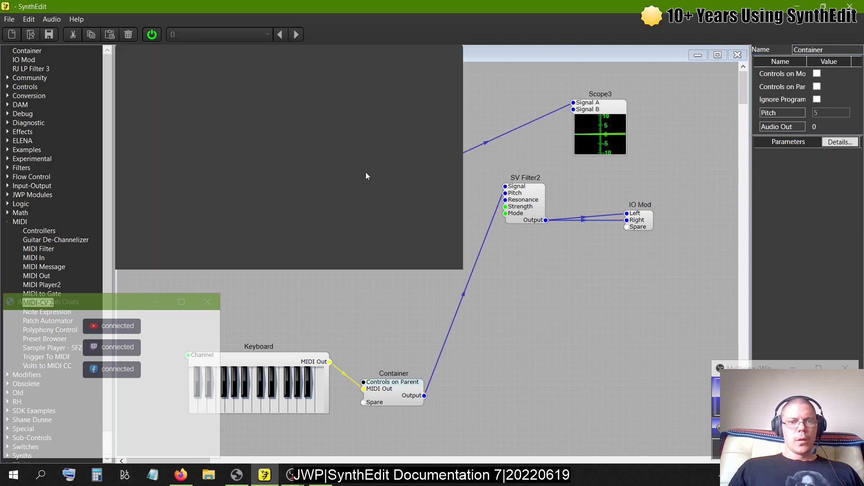
pyautogui.click(234, 128)
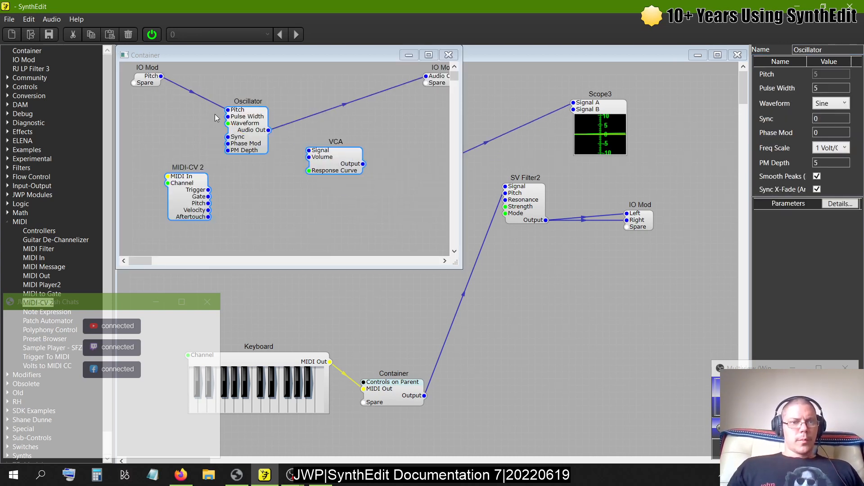
pyautogui.click(192, 94)
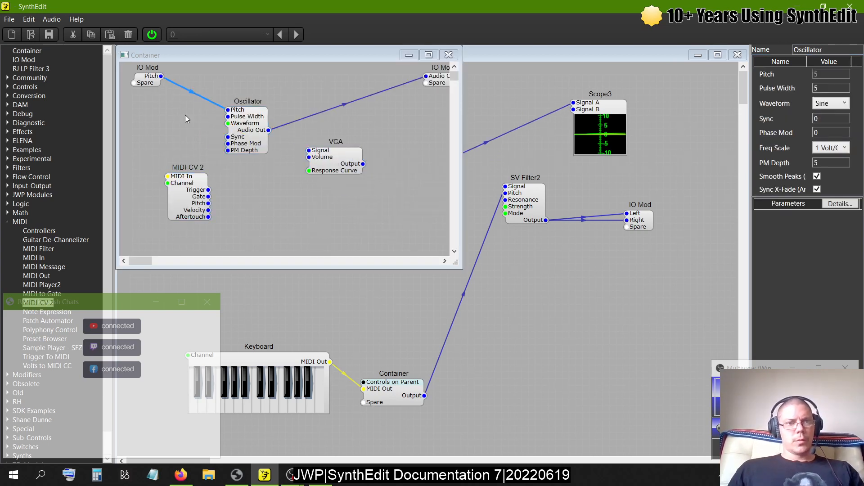
pyautogui.press('Delete')
# - Reconnect the IO Mod's Pitch to the Oscillator's Pitch and spread out the MIDI-CV 2, Oscillator and VCA
pyautogui.moveTo(209, 172); pyautogui.dragTo(206, 128)
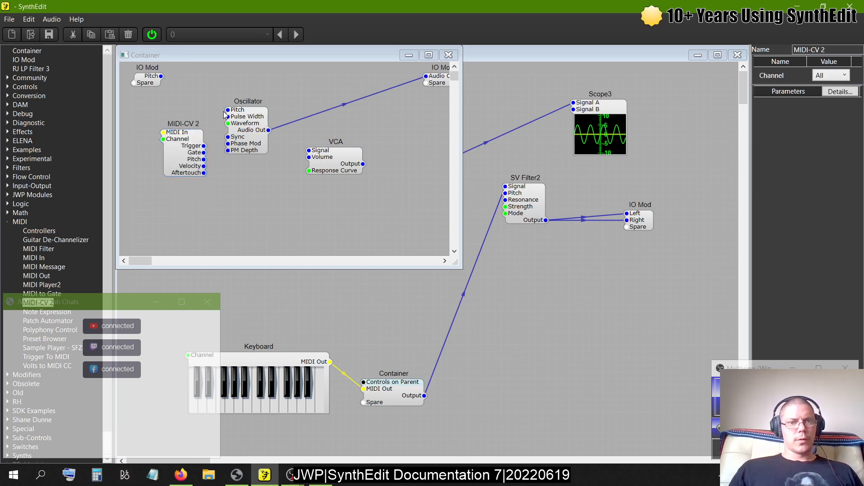
pyautogui.moveTo(169, 91); pyautogui.dragTo(279, 112)
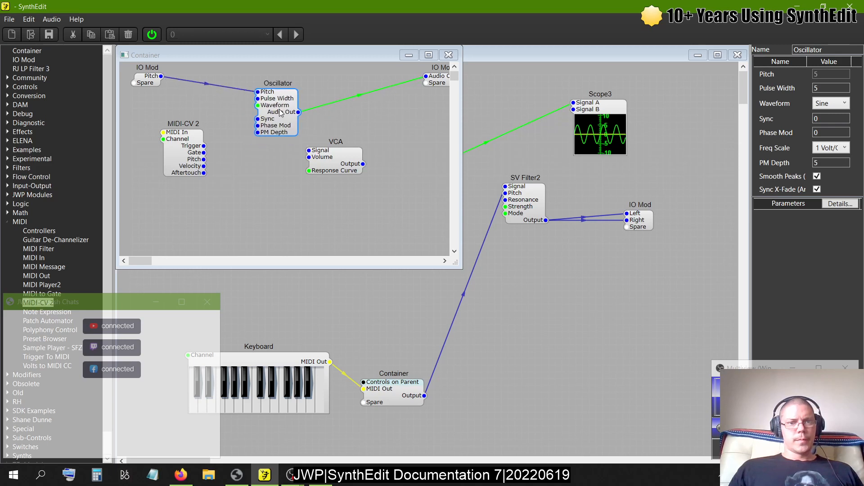
pyautogui.click(341, 166)
pyautogui.moveTo(340, 165); pyautogui.dragTo(378, 188)
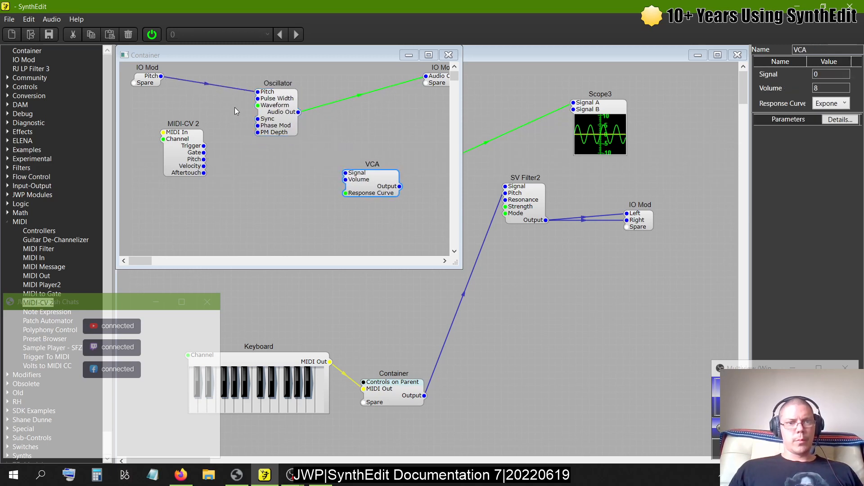
# - Wire the Oscillator's Audio Out to the VCA's Signal and the MIDI-CV 2's Gate to the VCA's Volume
pyautogui.moveTo(299, 111); pyautogui.dragTo(345, 173)
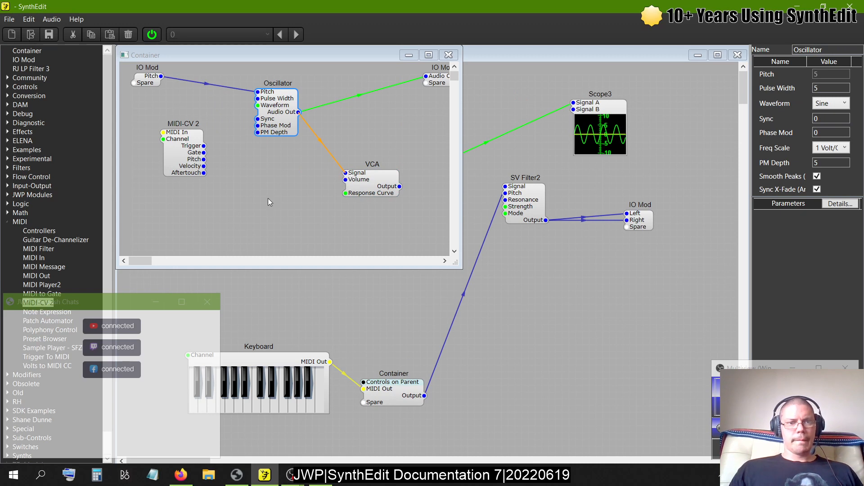
pyautogui.moveTo(203, 152); pyautogui.dragTo(346, 180)
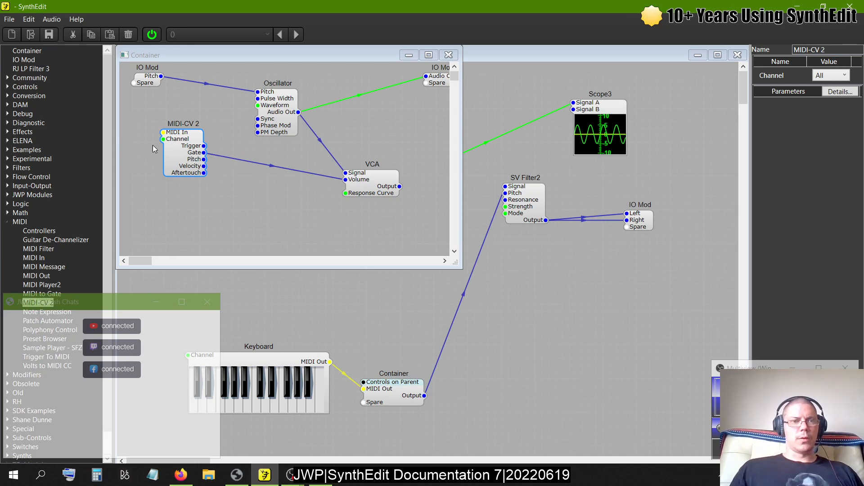
# - Add a Volt Meter fed by the MIDI-CV 2's Pitch, and connect the MIDI-CV 2's MIDI In to the input IO Mod's Spare pin
pyautogui.click(8, 87)
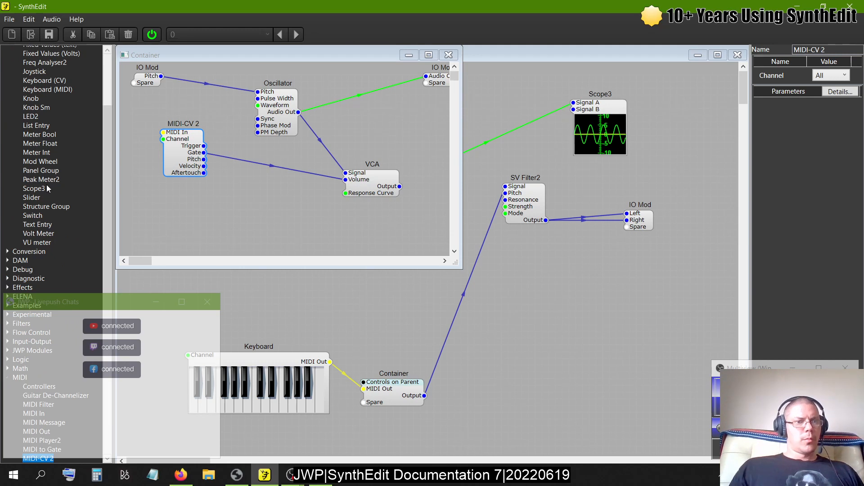
pyautogui.moveTo(37, 234); pyautogui.dragTo(277, 193)
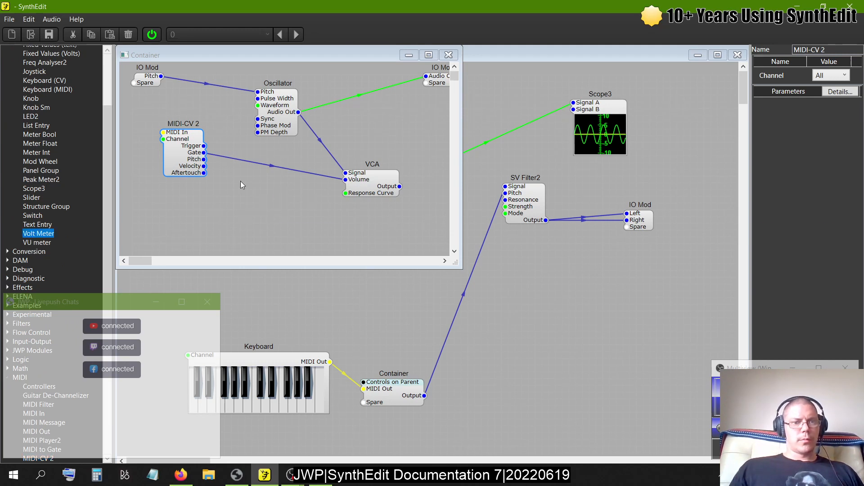
pyautogui.moveTo(204, 159); pyautogui.dragTo(280, 195)
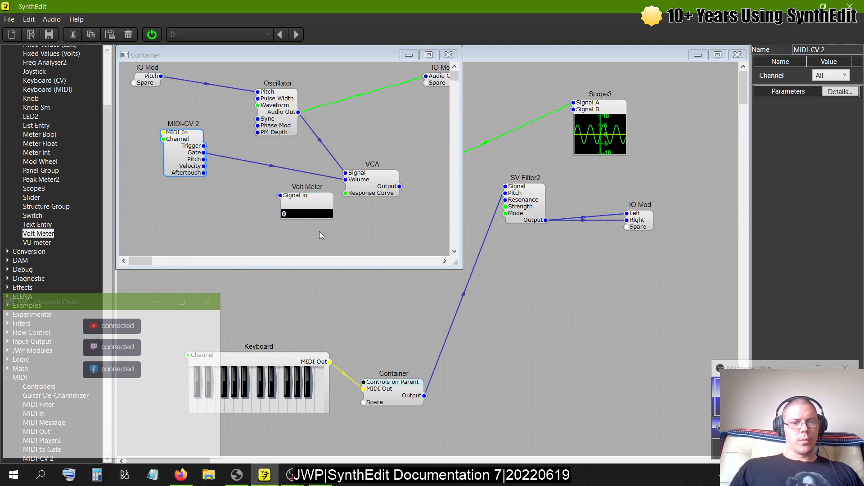
pyautogui.click(309, 205)
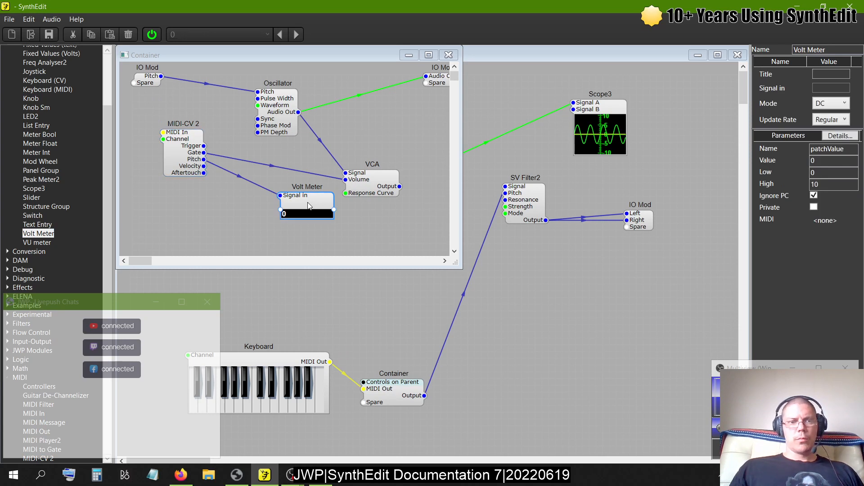
pyautogui.moveTo(163, 133); pyautogui.dragTo(132, 84)
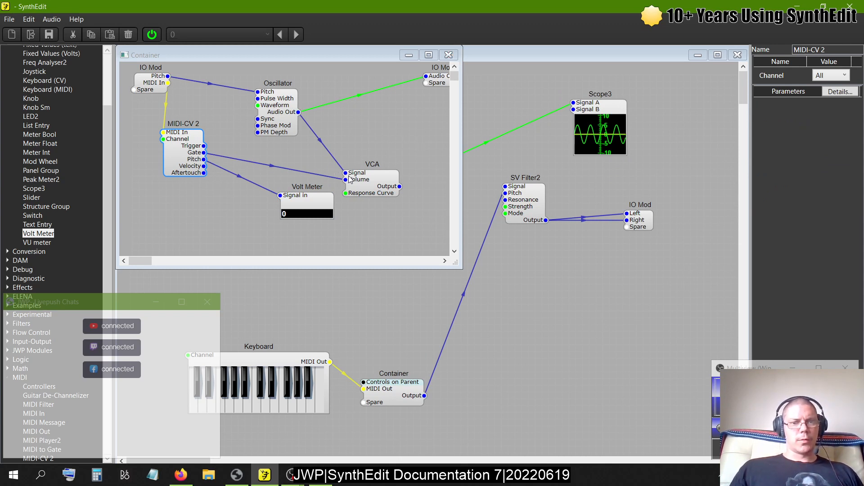
# - Rename the Oscillator inside the Container to LFO
pyautogui.click(275, 100)
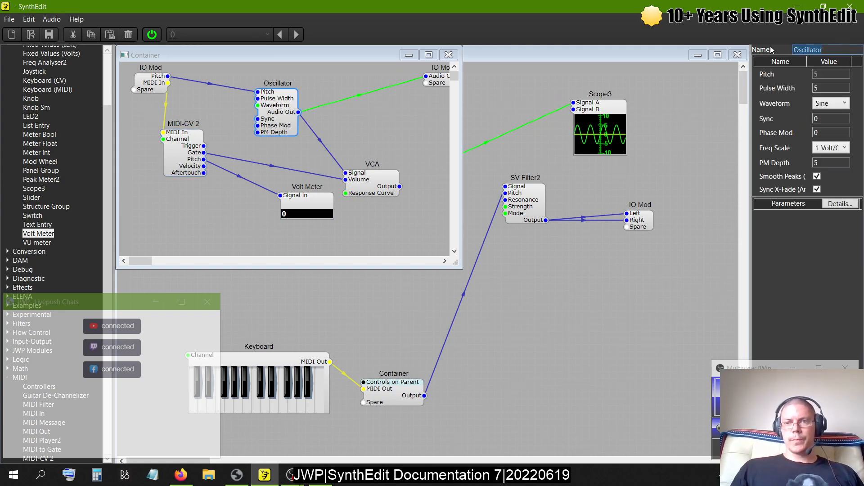
pyautogui.write('LFO')
pyautogui.press('Return')
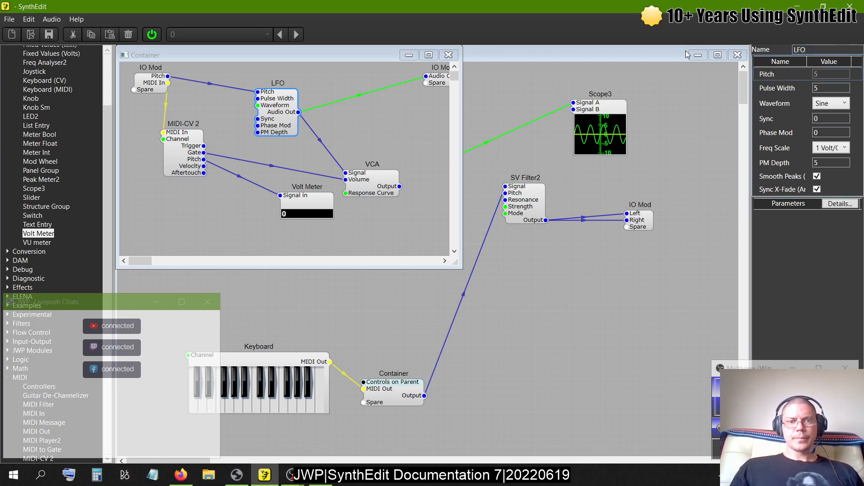
# - Return to the parent structure, wire the upper Container's Audio Out to SV Filter2's Pitch, and shift that Container slightly left
pyautogui.click(448, 54)
pyautogui.moveTo(404, 179); pyautogui.dragTo(505, 193)
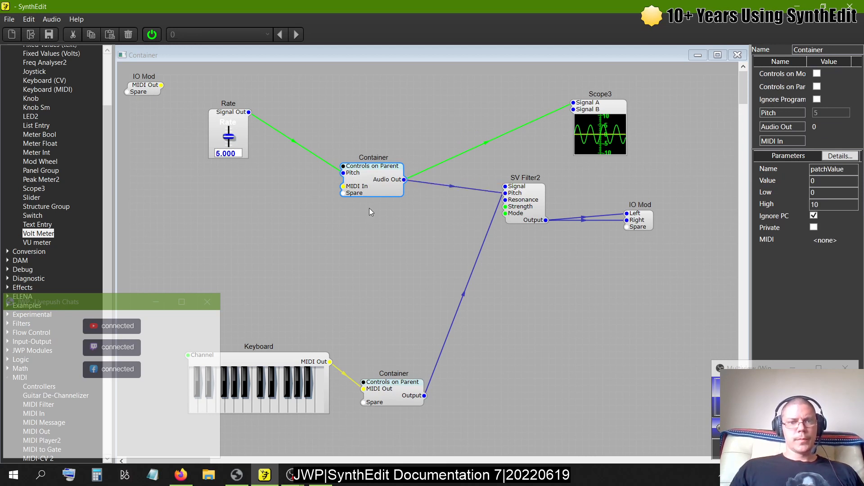
pyautogui.moveTo(376, 194); pyautogui.dragTo(356, 198)
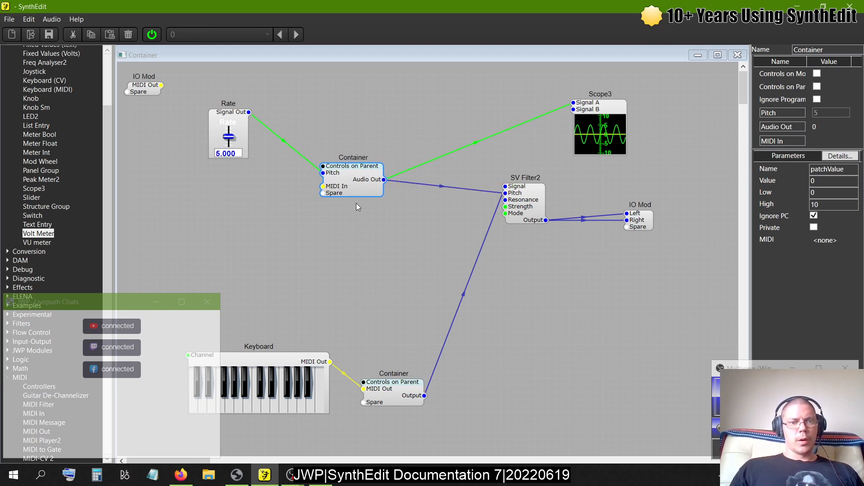
# - Add a Slider control module below the Rate slider
pyautogui.scroll(3, 20, 126)
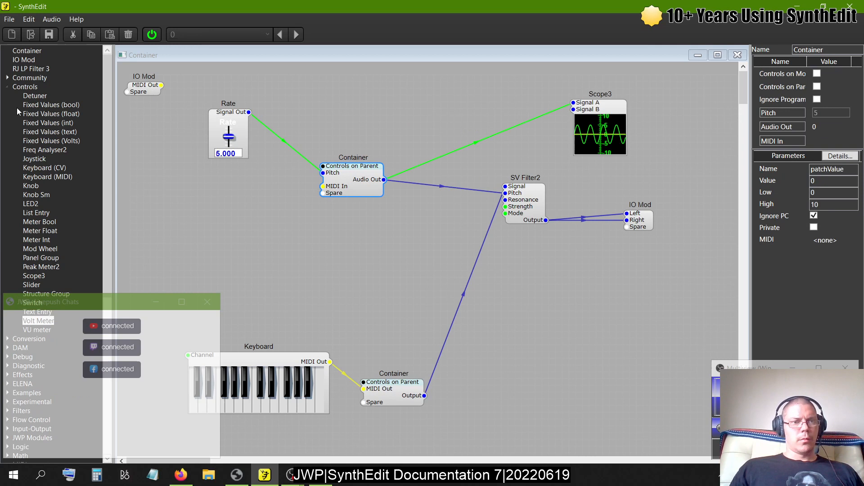
pyautogui.click(7, 87)
pyautogui.click(7, 87)
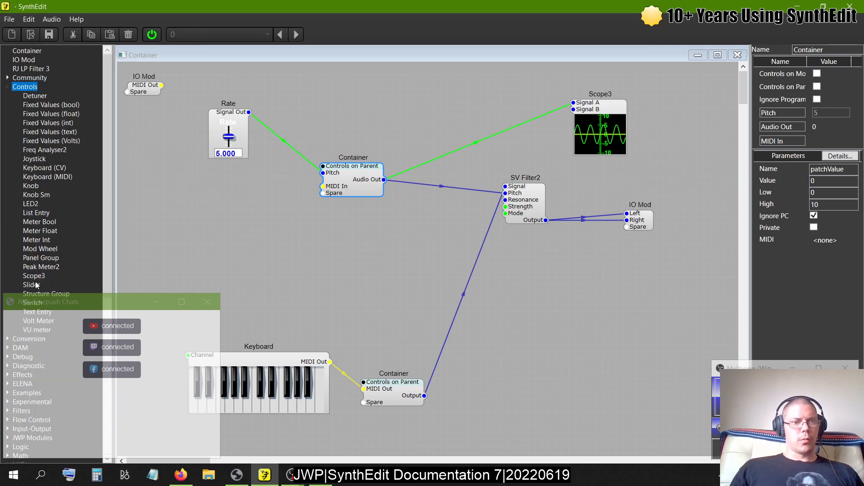
pyautogui.moveTo(37, 285); pyautogui.dragTo(117, 150)
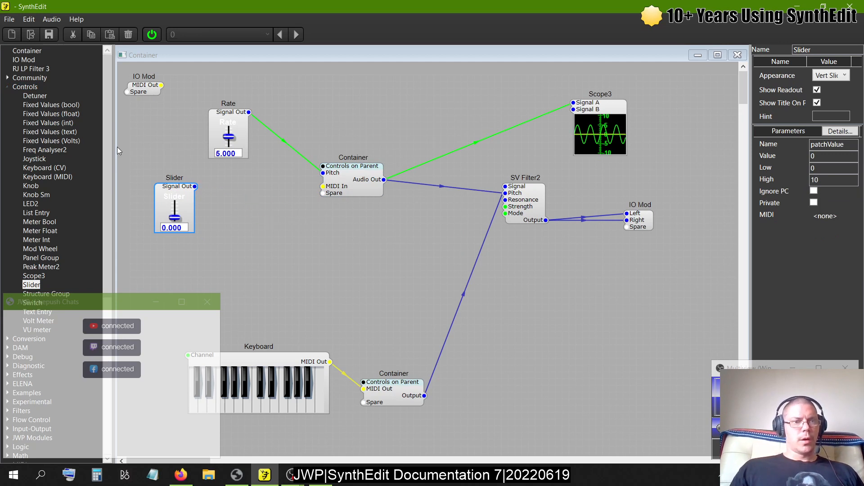
# - Add a Trigger To MIDI module, with the Slider's Signal Out wired to Gate and MIDI Out wired to the upper Container's MIDI In
pyautogui.click(11, 90)
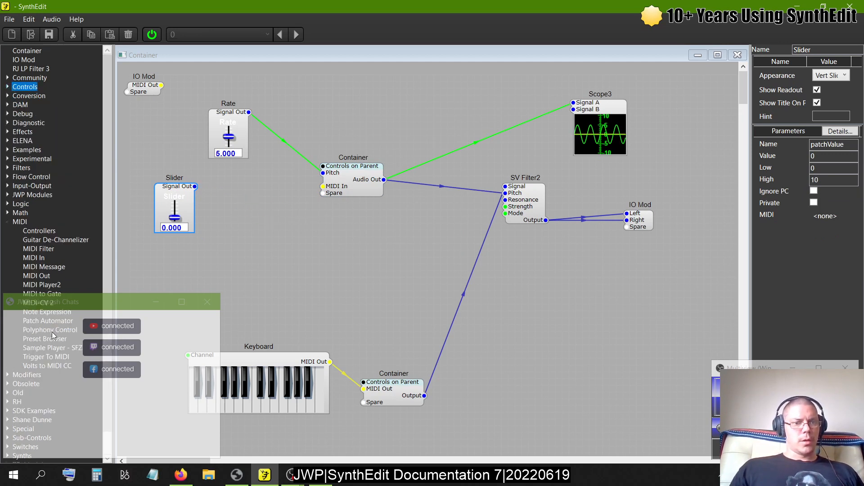
pyautogui.moveTo(46, 356); pyautogui.dragTo(247, 202)
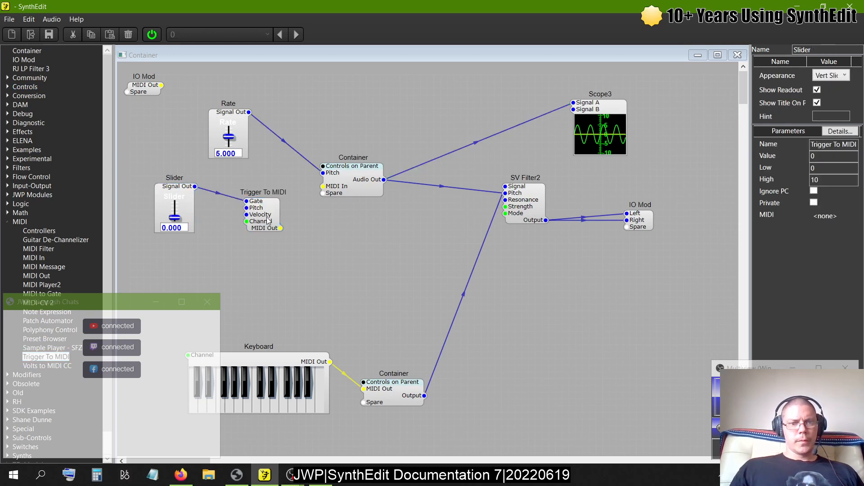
pyautogui.moveTo(281, 230); pyautogui.dragTo(324, 191)
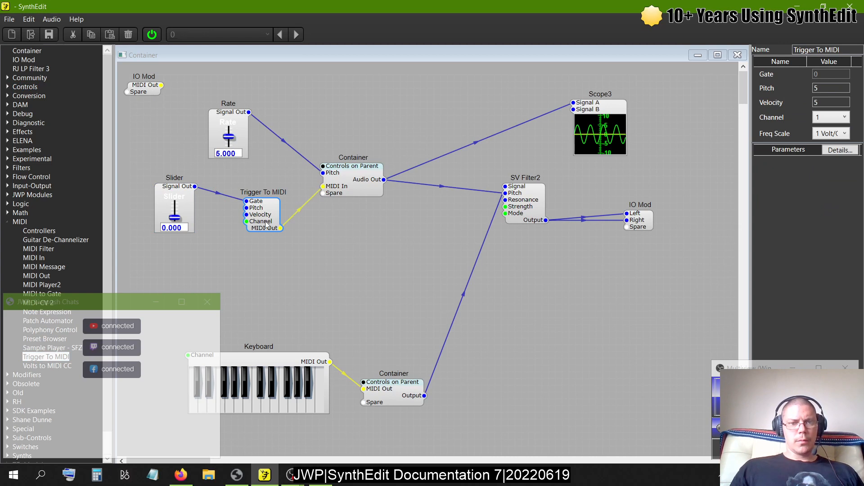
# - Set the new Slider's appearance to Small Button and turn off its readout
pyautogui.click(166, 188)
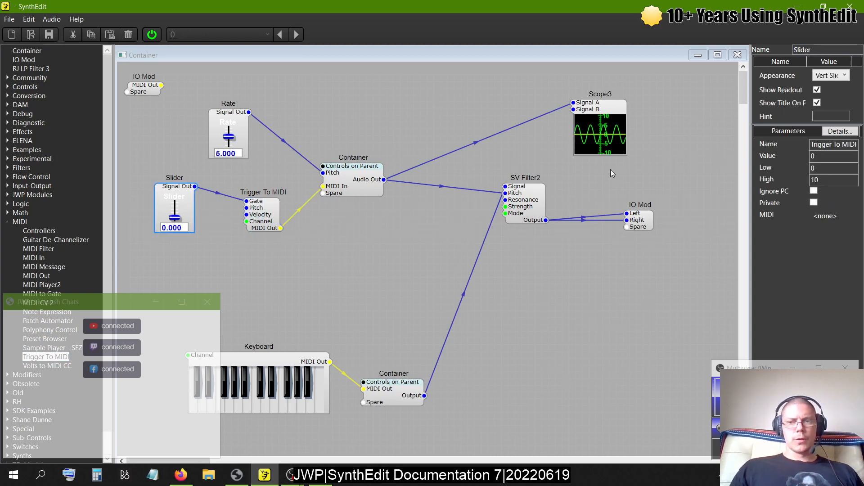
pyautogui.click(840, 75)
pyautogui.click(819, 155)
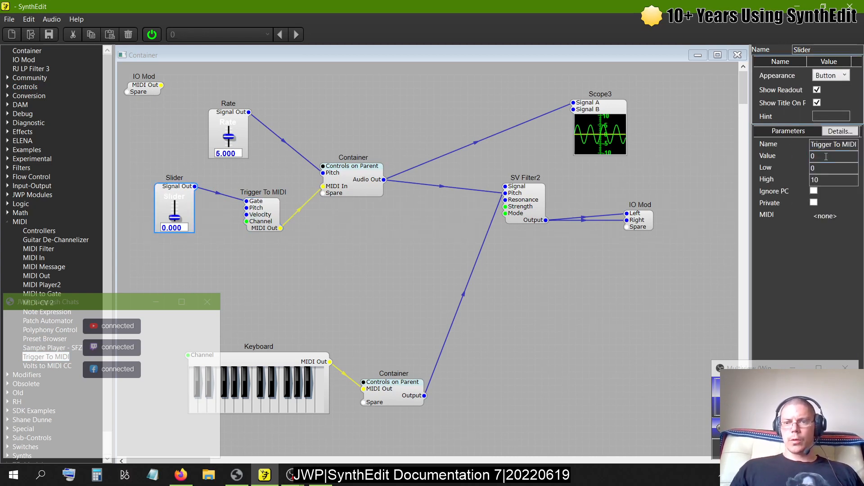
pyautogui.click(177, 212)
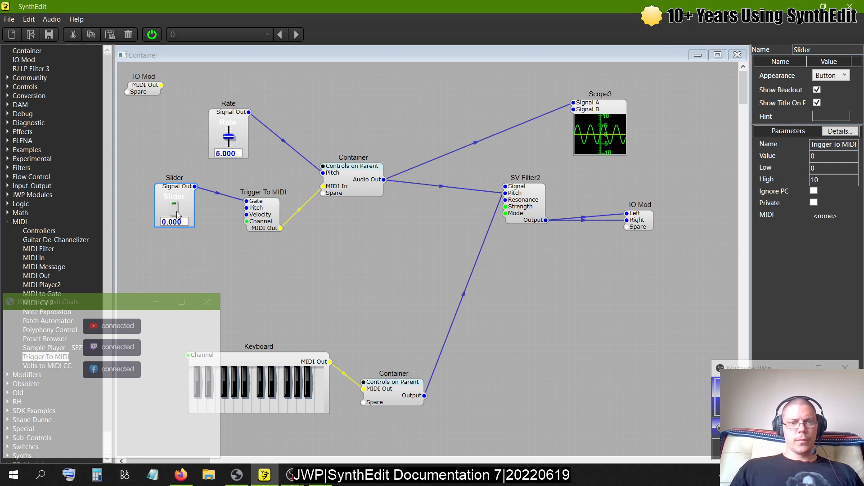
pyautogui.click(840, 75)
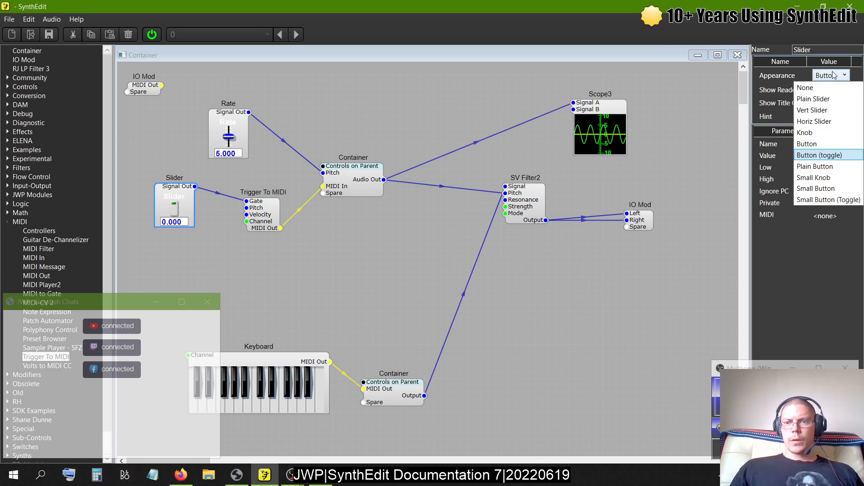
pyautogui.click(816, 188)
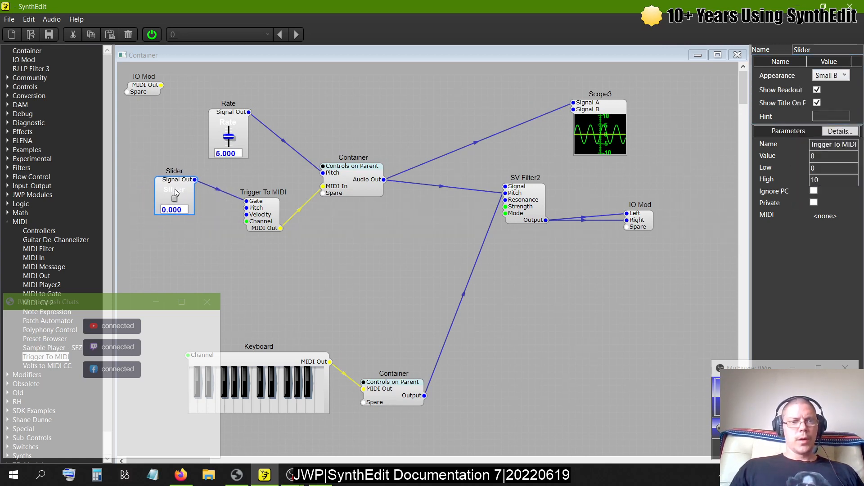
pyautogui.click(817, 90)
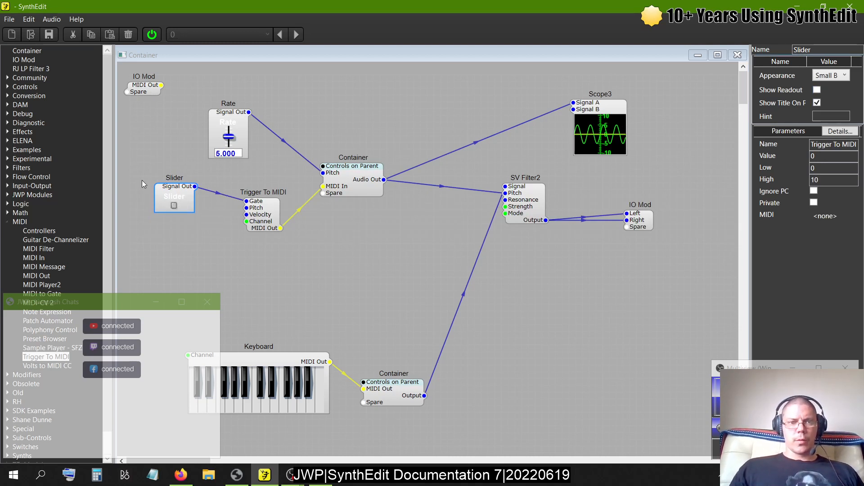
# - Lower the Slider to align with Trigger To MIDI and move the Rate slider up and to the right
pyautogui.moveTo(170, 190); pyautogui.dragTo(163, 210)
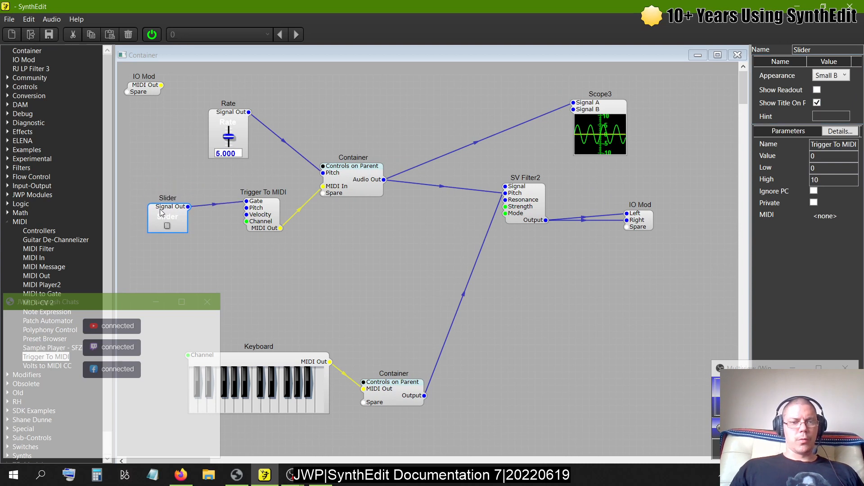
pyautogui.moveTo(235, 113); pyautogui.dragTo(271, 88)
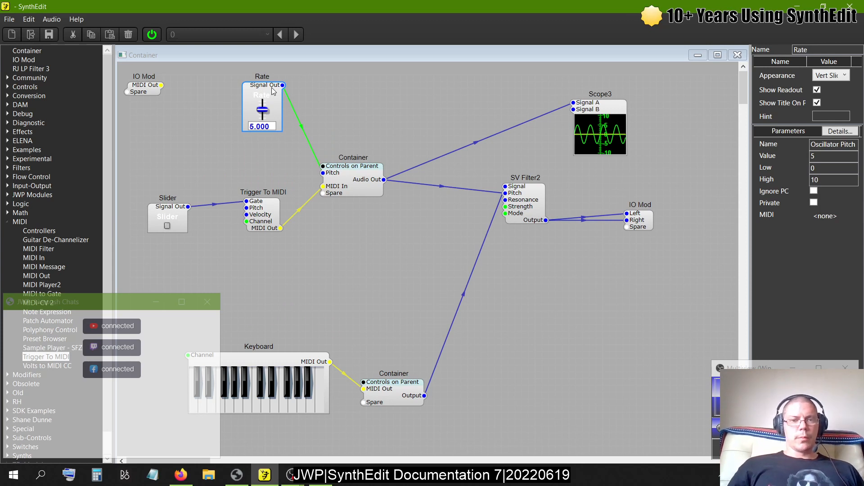
# - Switch on the Slider's button, check the Volt Meter inside the upper Container, and move the meter slightly lower
pyautogui.doubleClick(355, 182)
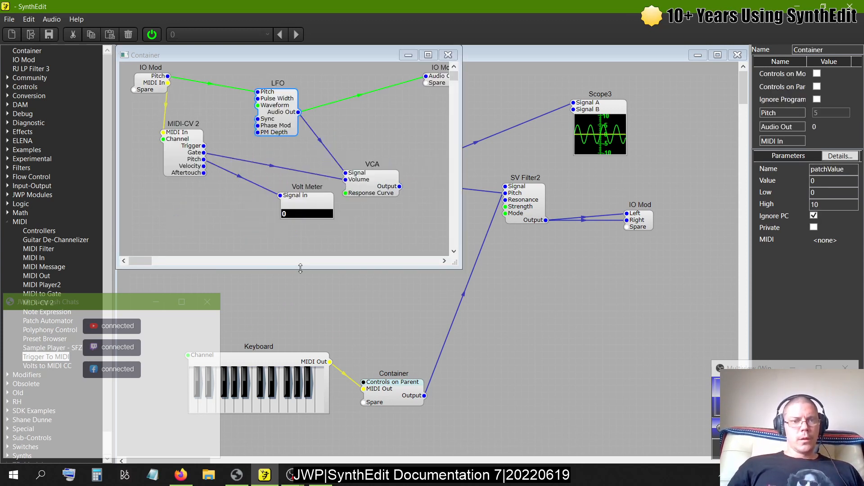
pyautogui.click(448, 54)
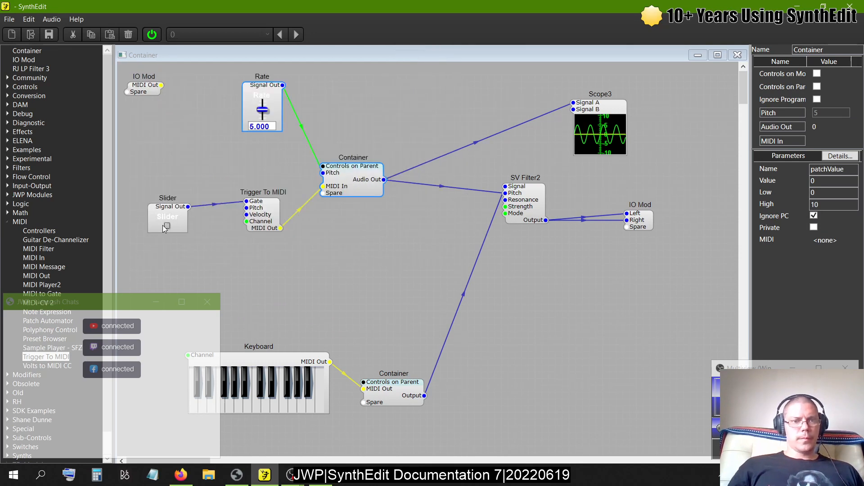
pyautogui.click(166, 227)
pyautogui.doubleClick(373, 178)
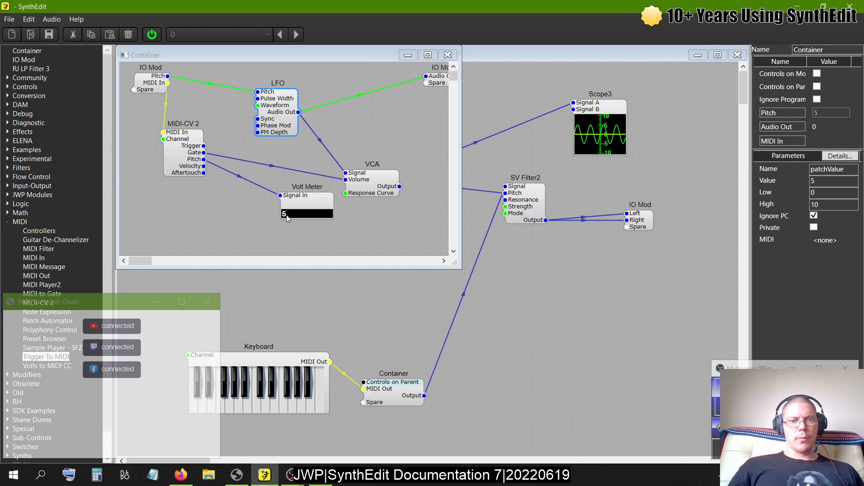
pyautogui.click(295, 207)
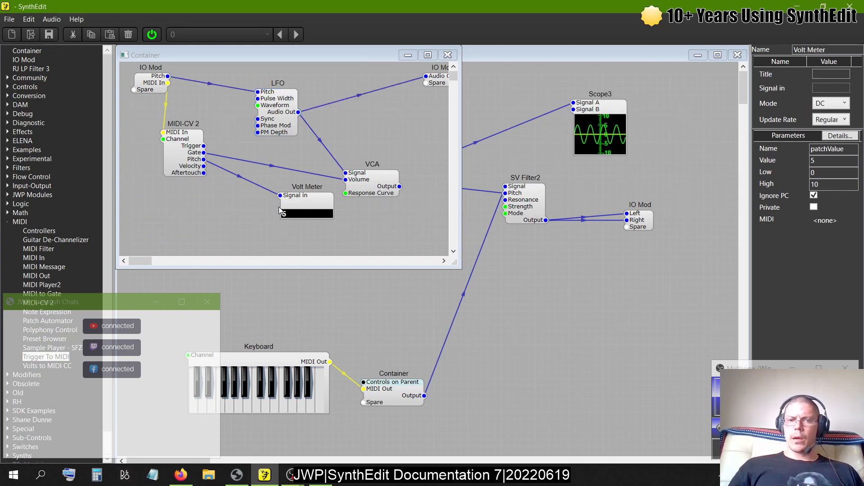
pyautogui.moveTo(293, 207); pyautogui.dragTo(278, 220)
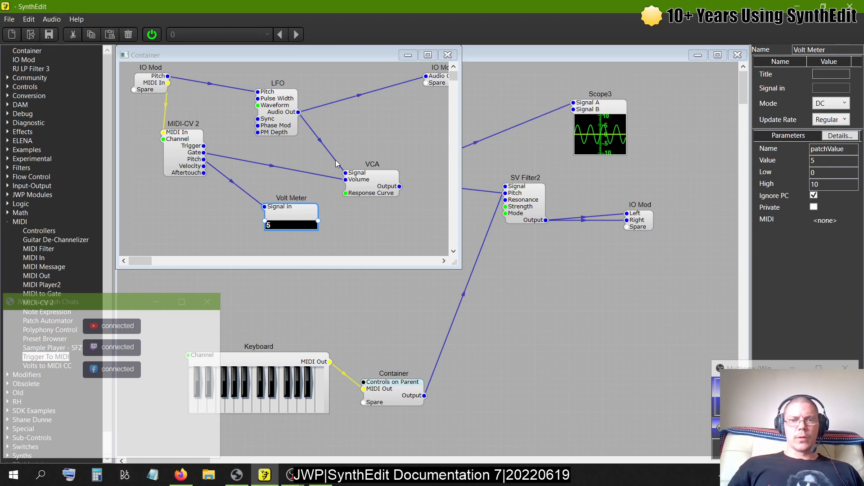
pyautogui.click(447, 54)
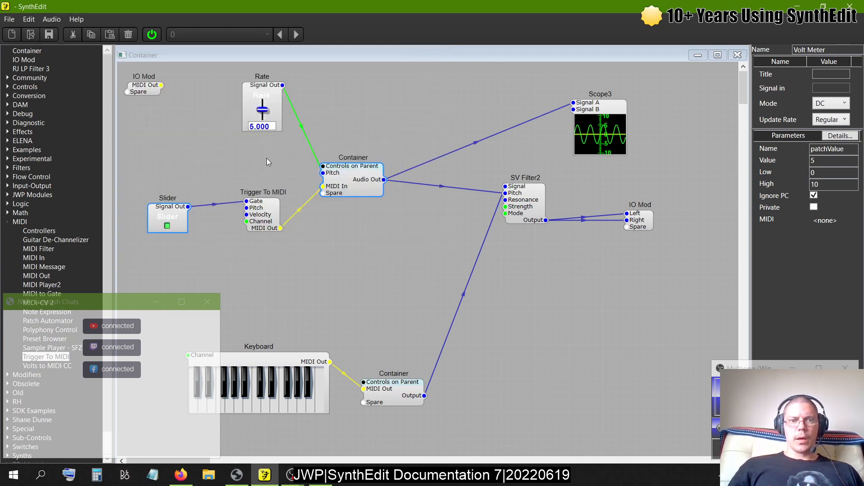
# - Set Trigger To MIDI's Pitch to 0 and open the upper Container to check the Volt Meter
pyautogui.click(258, 220)
pyautogui.write('0')
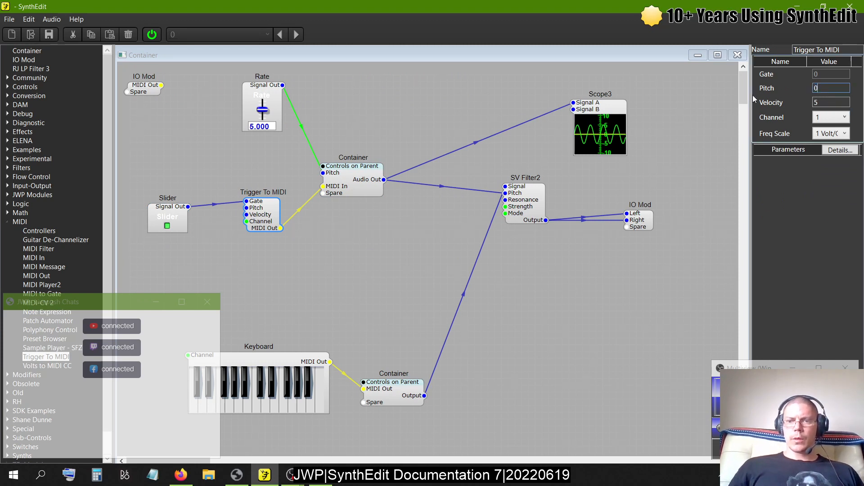
pyautogui.press('Return')
pyautogui.doubleClick(358, 180)
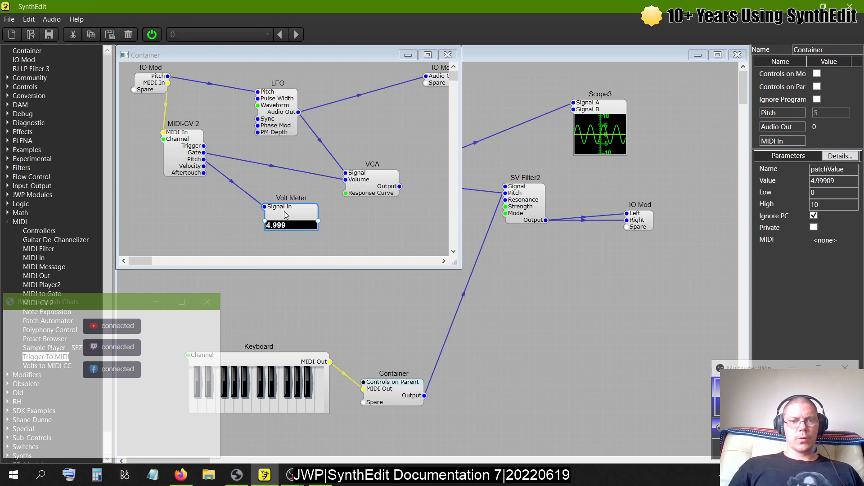
# - Reposition the Volt Meter and LFO, add a Multiply module beside the LFO, and wire MIDI-CV 2's Pitch to its Input 1
pyautogui.moveTo(285, 216); pyautogui.dragTo(272, 202)
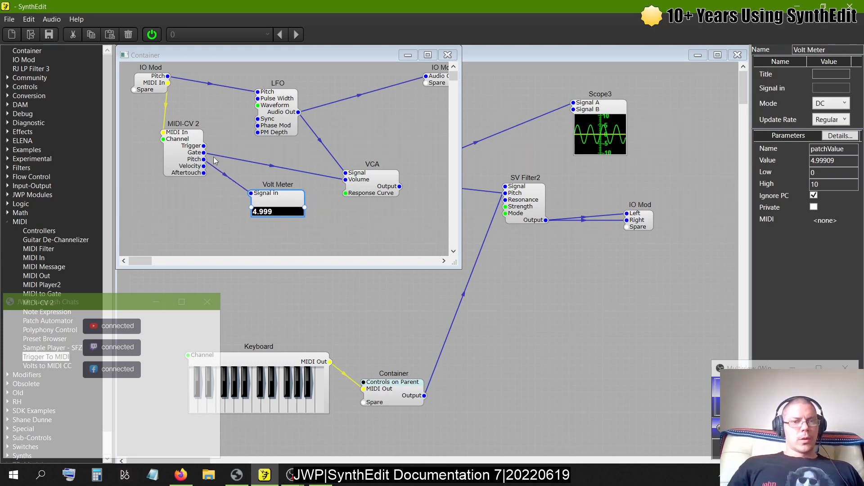
pyautogui.moveTo(272, 106); pyautogui.dragTo(293, 106)
pyautogui.doubleClick(16, 222)
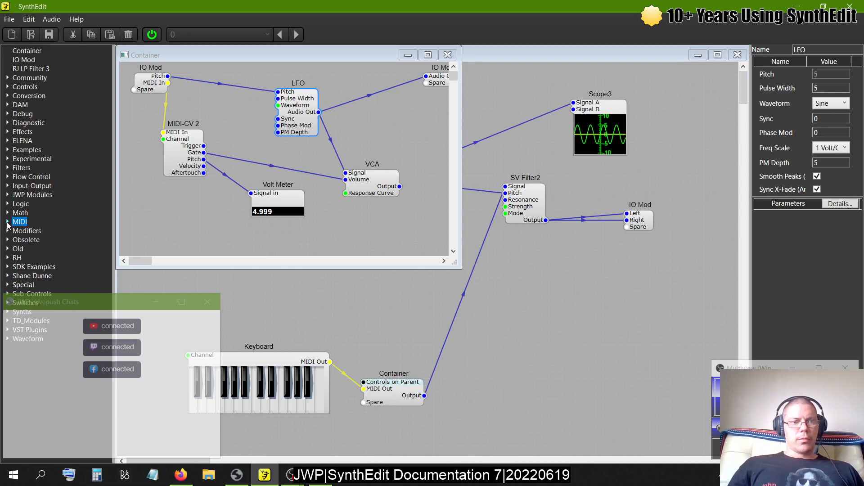
pyautogui.click(7, 212)
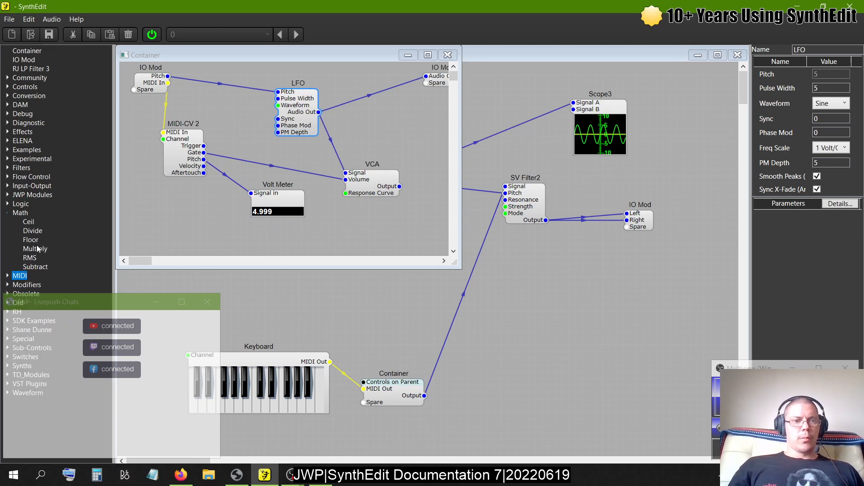
pyautogui.moveTo(37, 249); pyautogui.dragTo(234, 102)
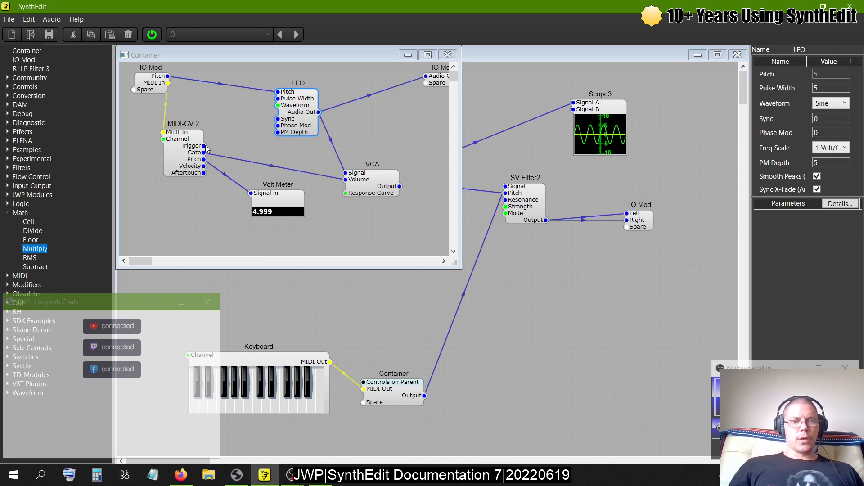
pyautogui.moveTo(204, 159); pyautogui.dragTo(239, 103)
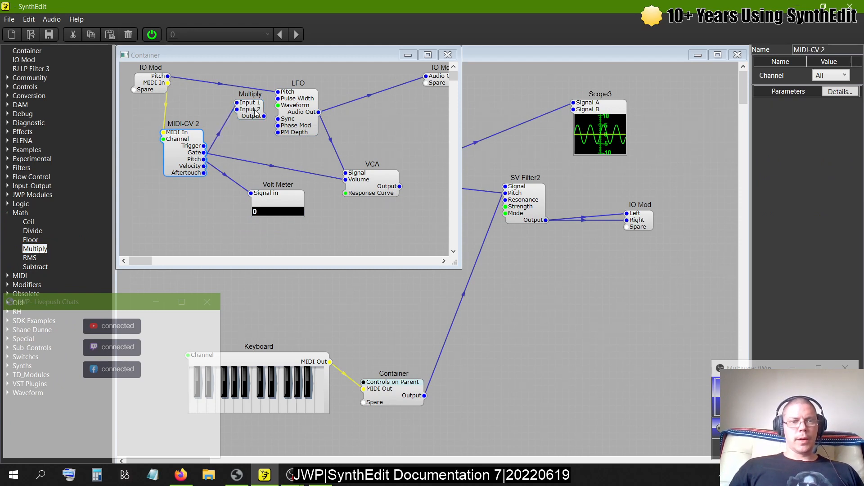
# - Set the Multiply module's Input 2 to 0 and wire its Output to the LFO's Pitch
pyautogui.click(314, 102)
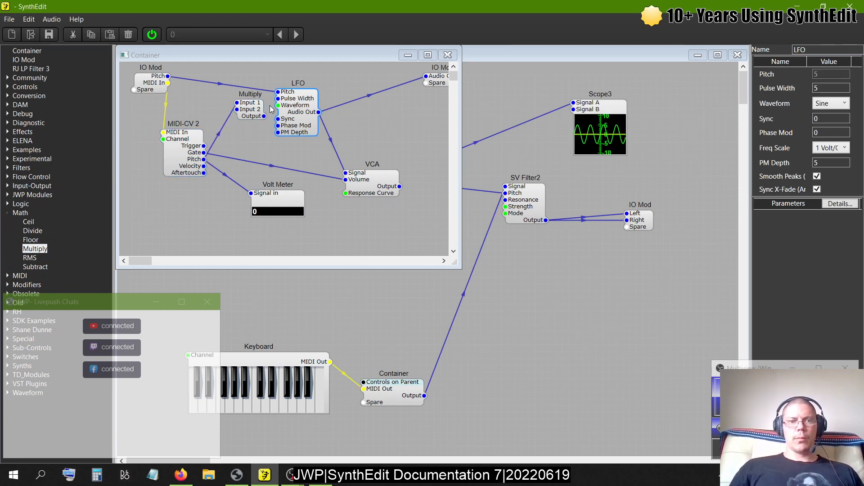
pyautogui.click(257, 110)
pyautogui.write('0')
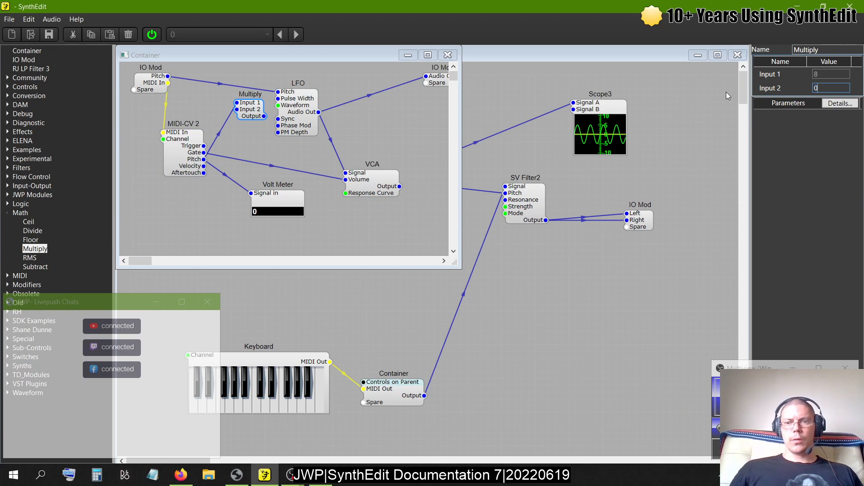
pyautogui.press('Tab')
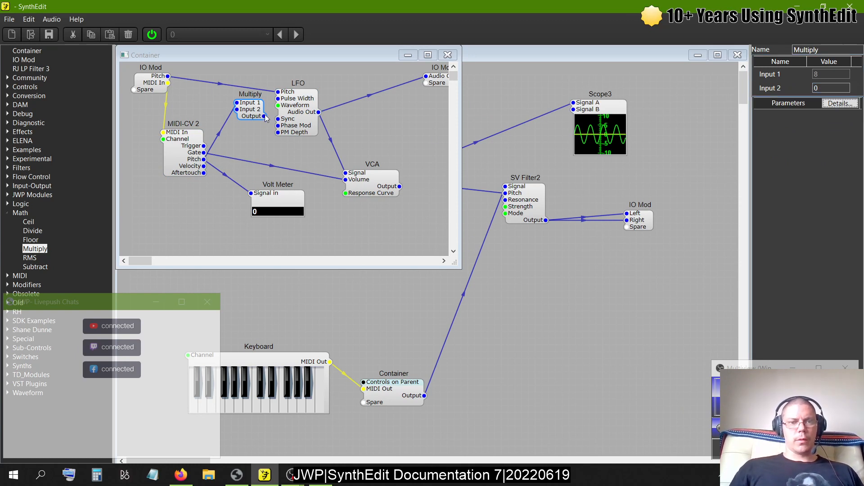
pyautogui.moveTo(264, 116); pyautogui.dragTo(278, 91)
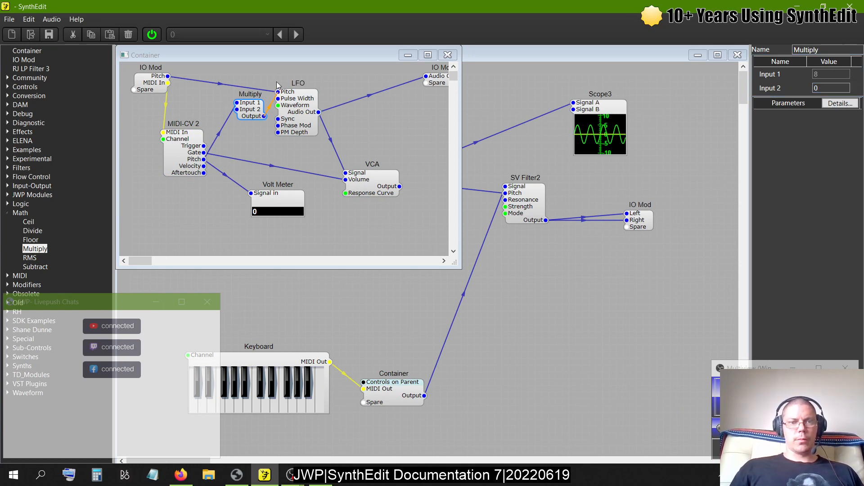
# - Delete the wire from the LFO to the output IO Mod and wire the VCA's Output to the IO Mod's Audio Out
pyautogui.click(245, 114)
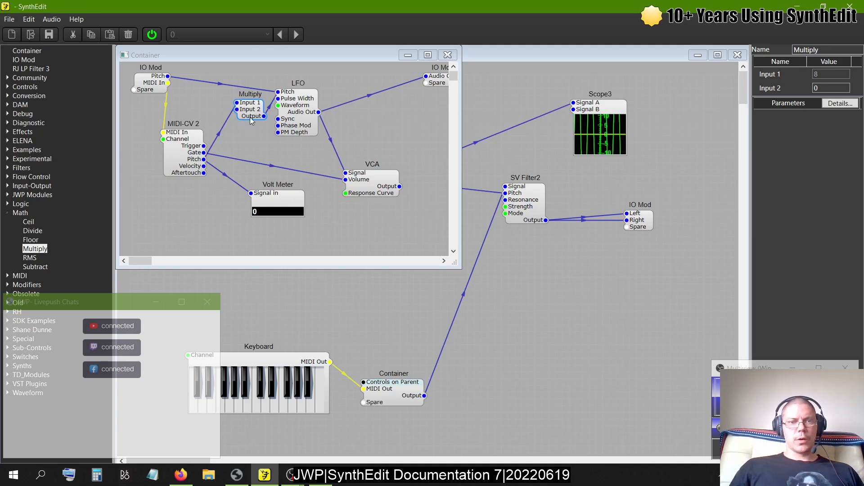
pyautogui.click(369, 96)
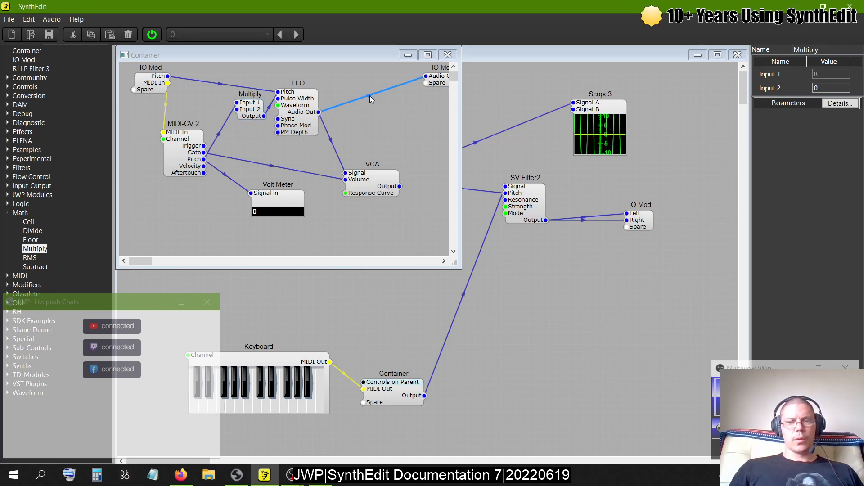
pyautogui.press('Delete')
pyautogui.moveTo(400, 186); pyautogui.dragTo(427, 76)
# - Move the VCA slightly higher and the Volt Meter lower, and close the inner Container's structure view
pyautogui.click(377, 195)
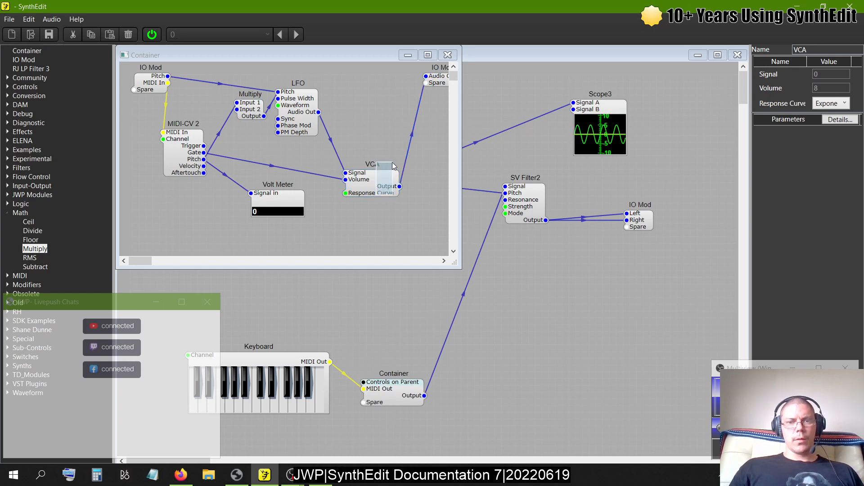
pyautogui.moveTo(380, 191); pyautogui.dragTo(379, 171)
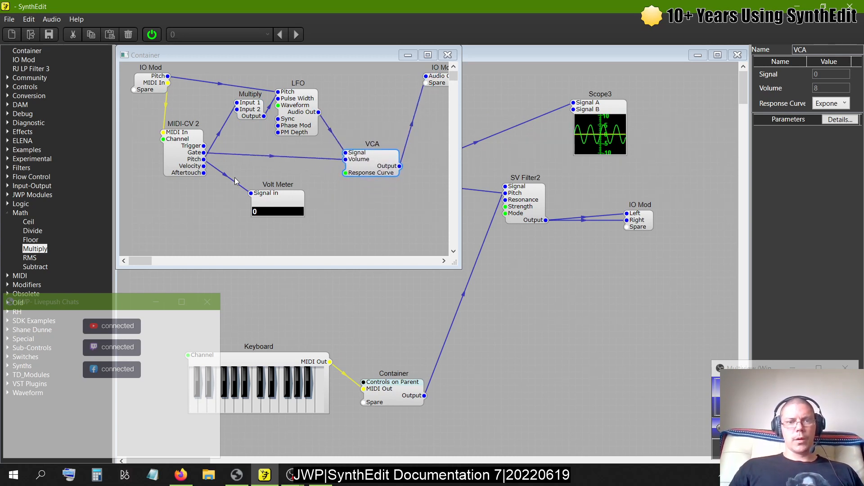
pyautogui.moveTo(289, 202); pyautogui.dragTo(297, 223)
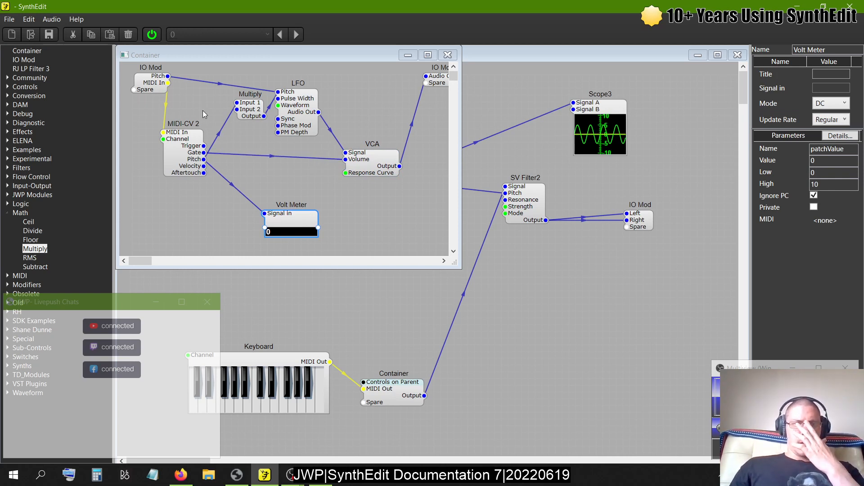
pyautogui.click(450, 56)
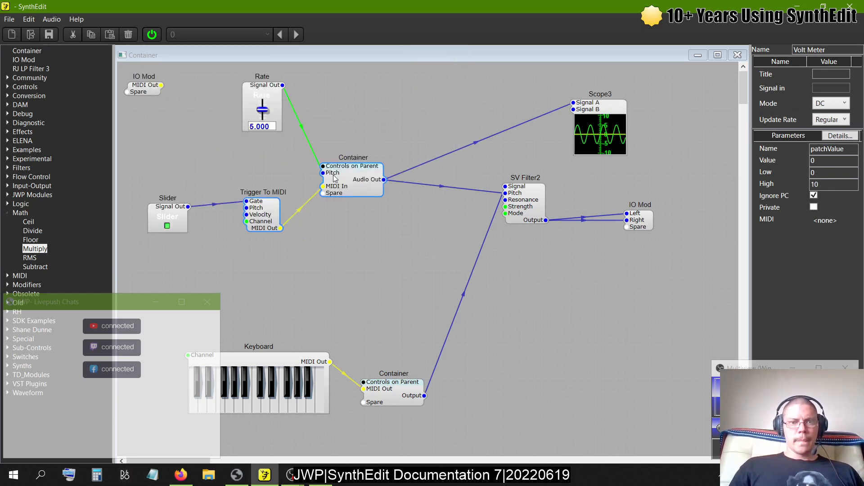
# - Switch off the Slider's button and open the upper Container's Debug window, narrowing the structure window to make room
pyautogui.click(170, 226)
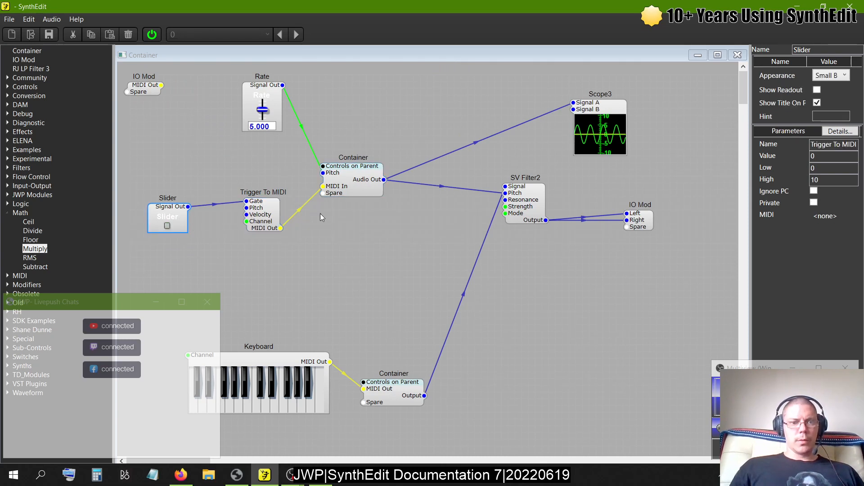
pyautogui.rightClick(356, 184)
pyautogui.moveTo(413, 277)
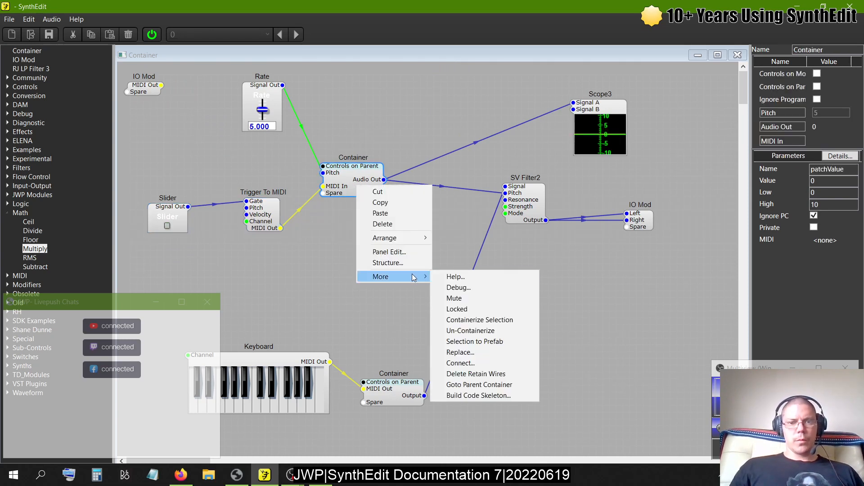
pyautogui.click(465, 287)
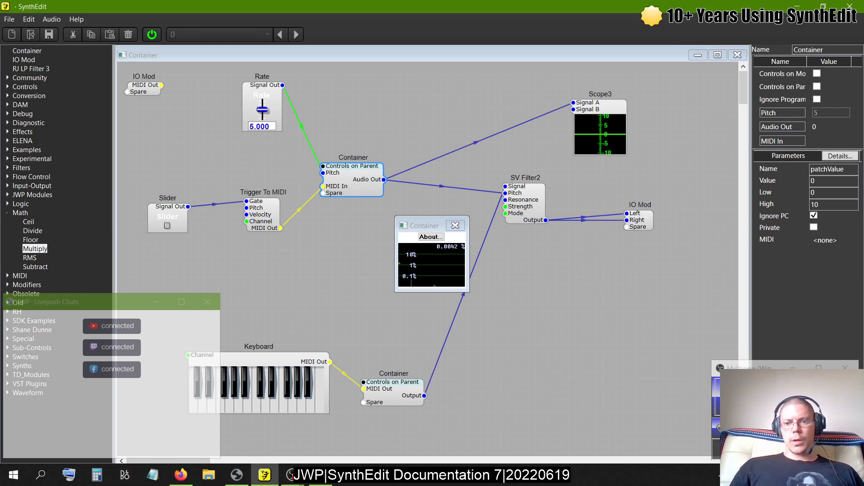
pyautogui.moveTo(742, 463); pyautogui.dragTo(577, 458)
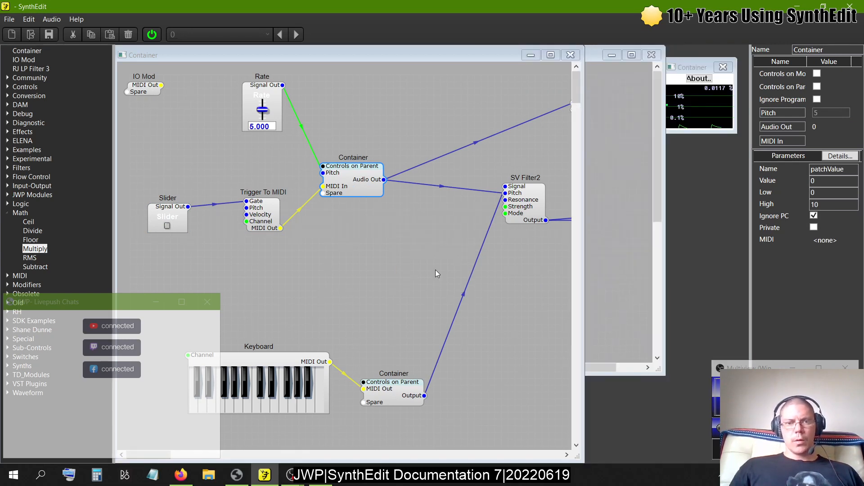
# - Close the Debug window beside the structure views, reopen Debug for the upper Container, and place its window in the free space
pyautogui.click(723, 67)
pyautogui.rightClick(370, 171)
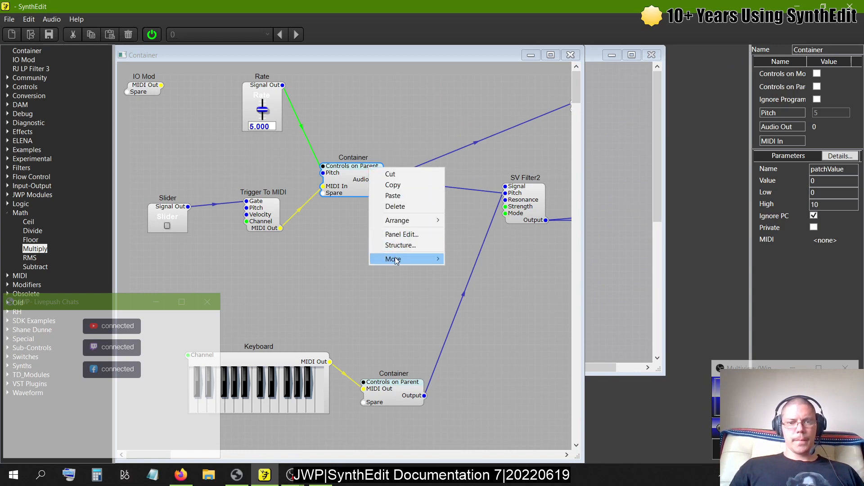
pyautogui.moveTo(418, 259)
pyautogui.click(477, 270)
pyautogui.moveTo(426, 226); pyautogui.dragTo(700, 61)
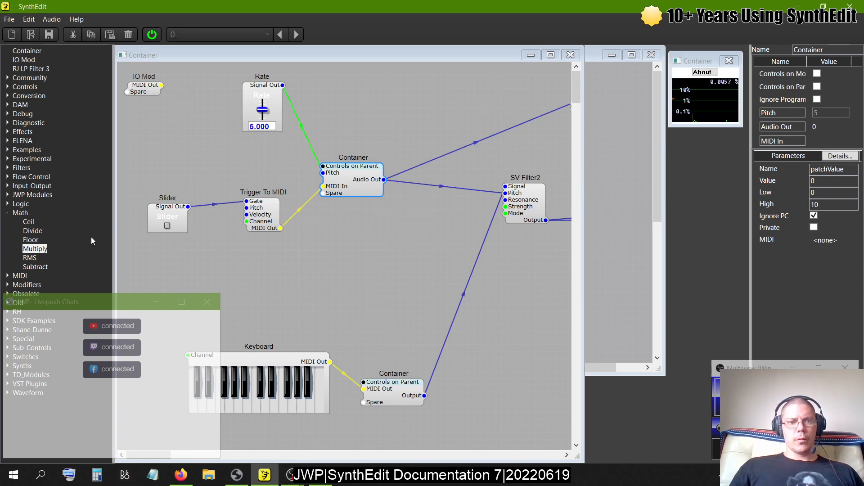
# - Switch on the Slider's button, play a note on the Keyboard, and lower the Rate slider to 3.320
pyautogui.click(166, 226)
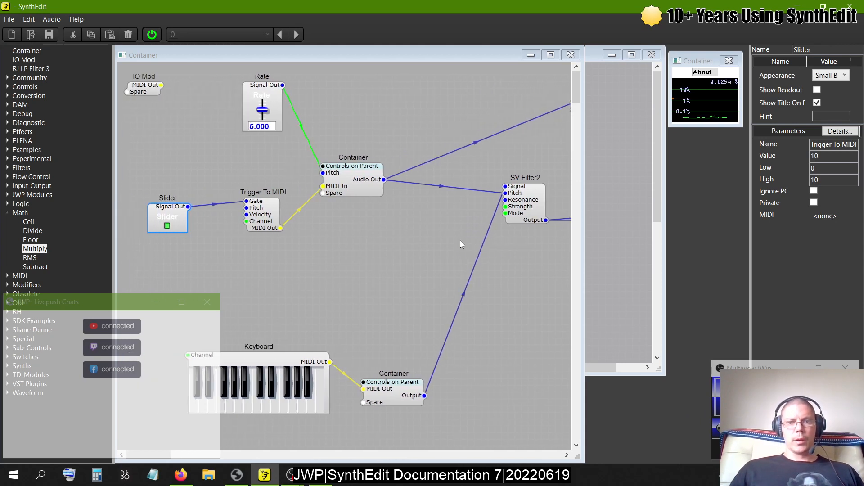
pyautogui.click(239, 408)
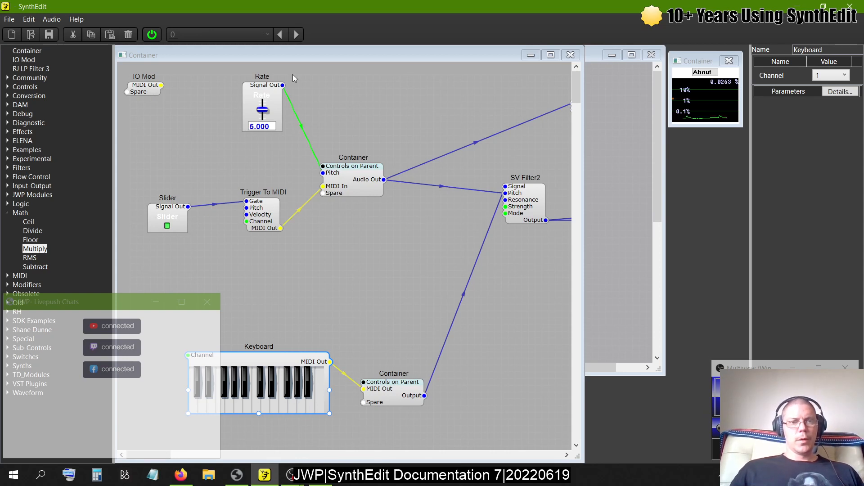
pyautogui.moveTo(263, 110); pyautogui.dragTo(262, 112)
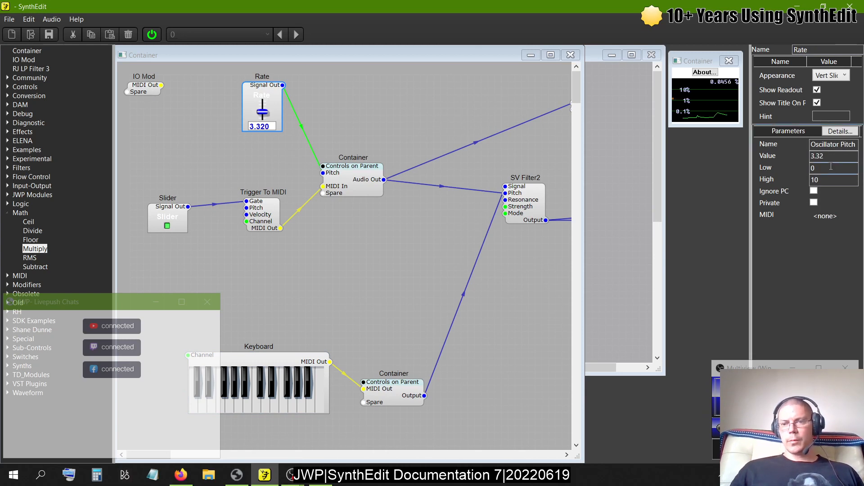
# - Set the Rate slider's Low value to -10 and move Scope3 closer to the upper Container
pyautogui.moveTo(831, 167); pyautogui.dragTo(682, 170)
pyautogui.write('-10')
pyautogui.press('Tab')
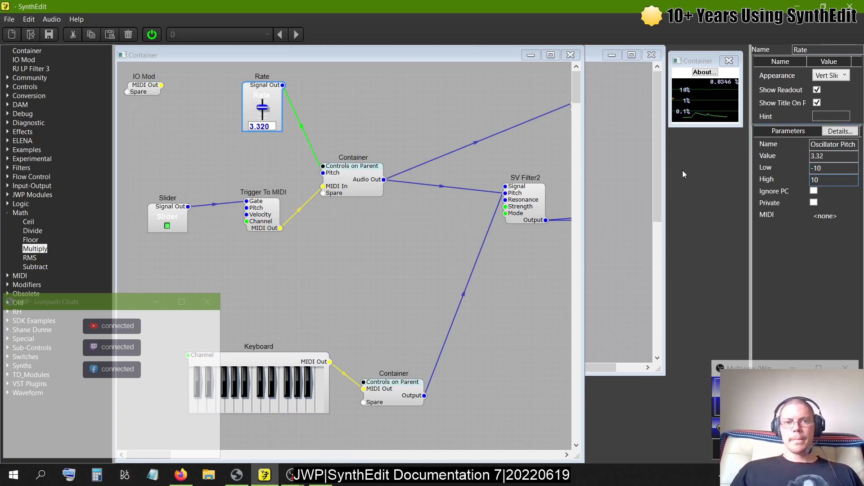
pyautogui.hscroll(2, 366, 118)
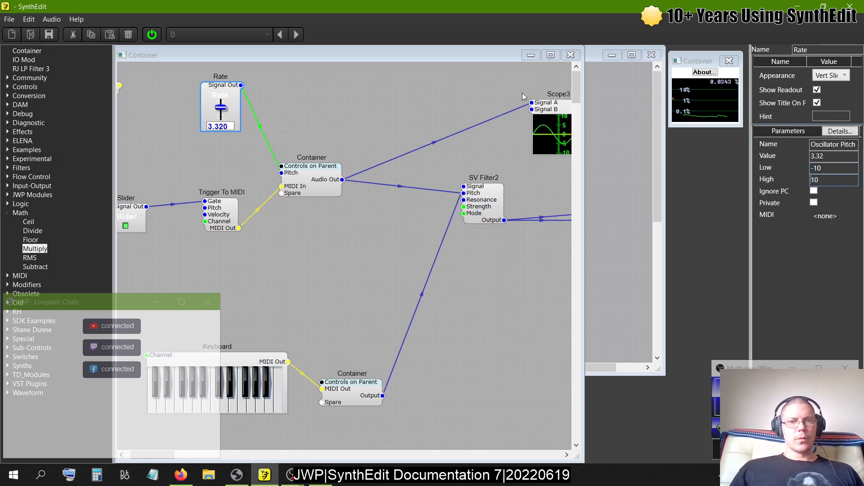
pyautogui.moveTo(555, 111); pyautogui.dragTo(400, 92)
# - Try the Rate slider at -4.440 and -3.160, playing a Keyboard note at each setting, and turn the audio off
pyautogui.moveTo(221, 107); pyautogui.dragTo(228, 152)
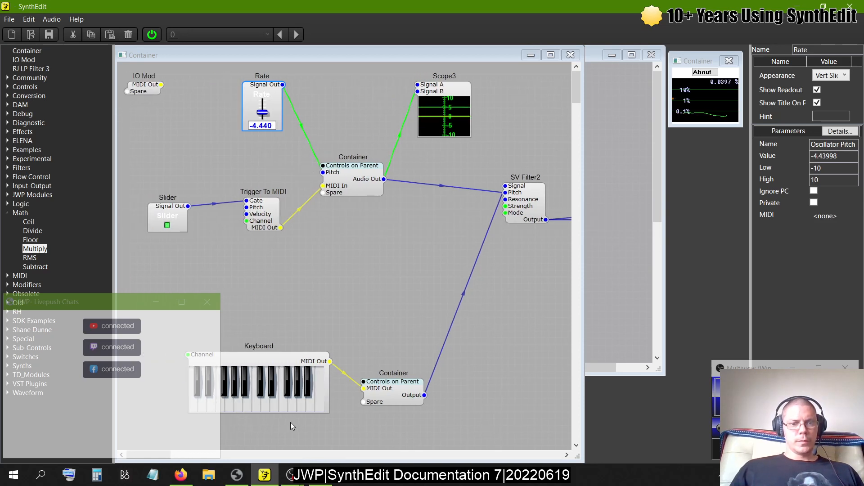
pyautogui.click(275, 408)
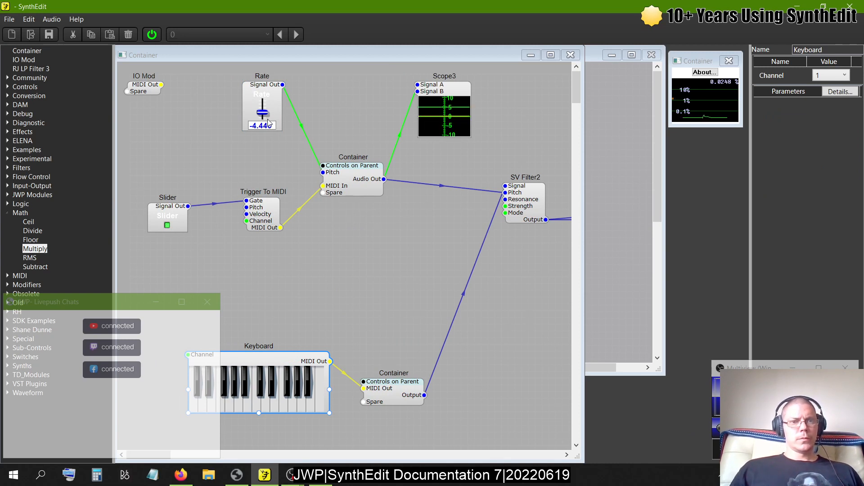
pyautogui.moveTo(266, 118); pyautogui.dragTo(265, 115)
pyautogui.click(267, 397)
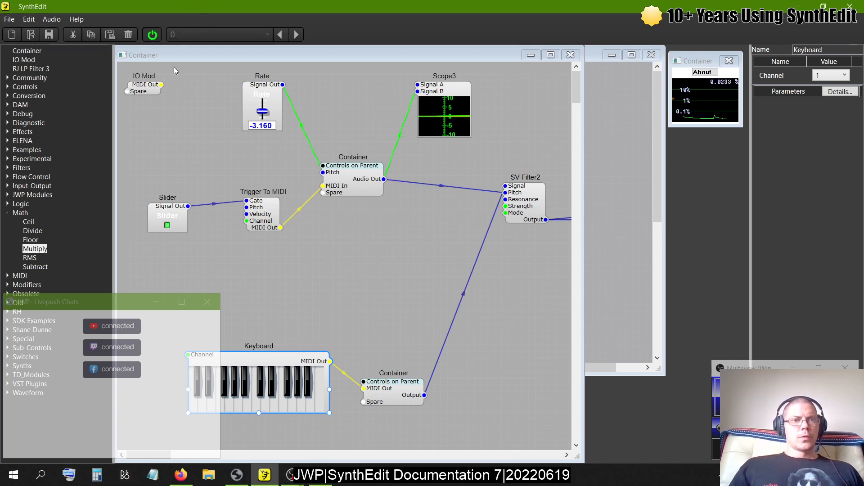
pyautogui.click(152, 34)
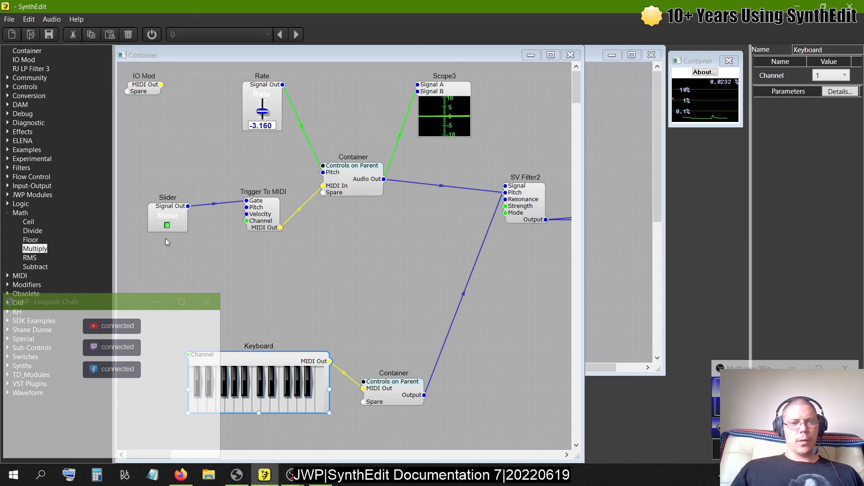
# - Add an Oscillator HD module from the Community modules below the upper Container
pyautogui.click(6, 212)
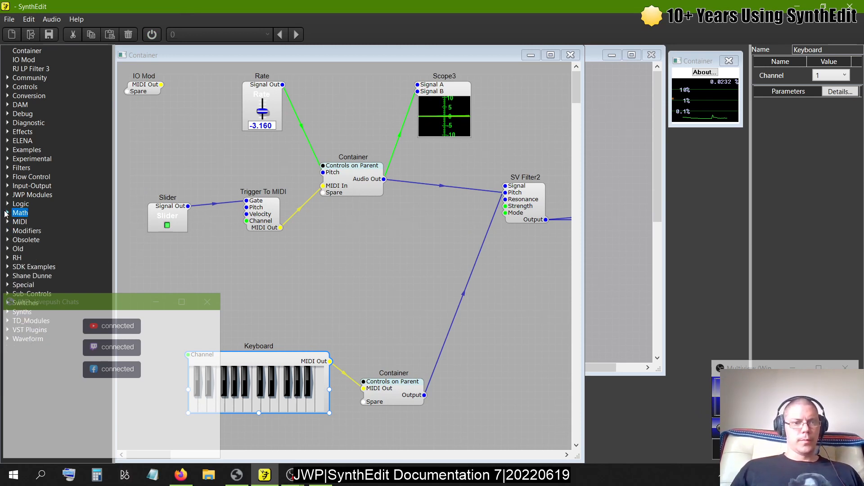
pyautogui.click(7, 77)
pyautogui.moveTo(51, 149); pyautogui.dragTo(378, 225)
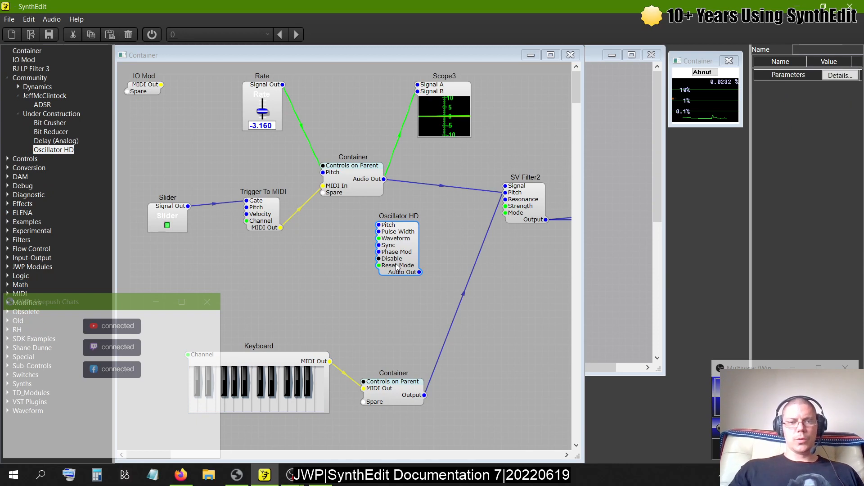
# - Tidy the upper Container's inside by shifting the LFO and VCA slightly and placing the Volt Meter below MIDI-CV 2, and close it
pyautogui.doubleClick(334, 171)
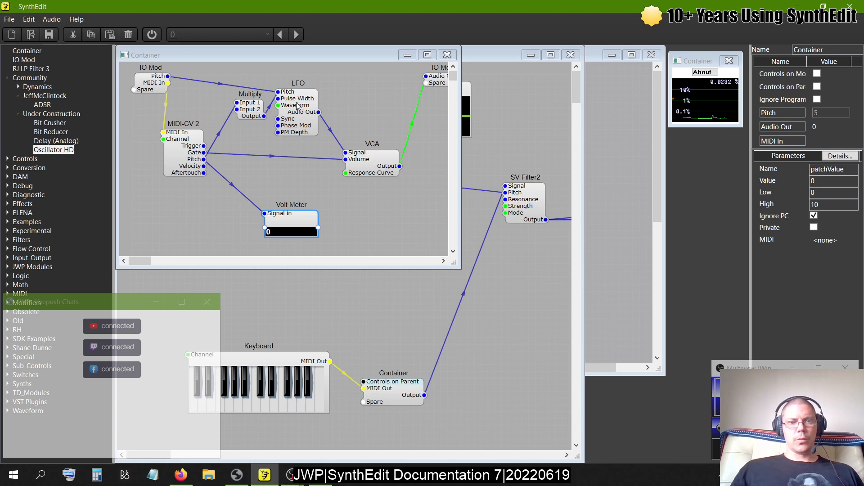
pyautogui.moveTo(291, 117); pyautogui.dragTo(298, 116)
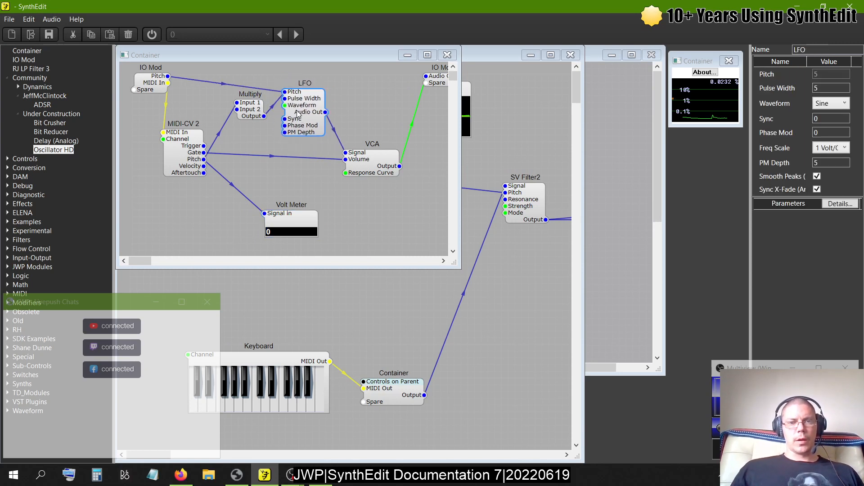
pyautogui.moveTo(360, 157); pyautogui.dragTo(360, 164)
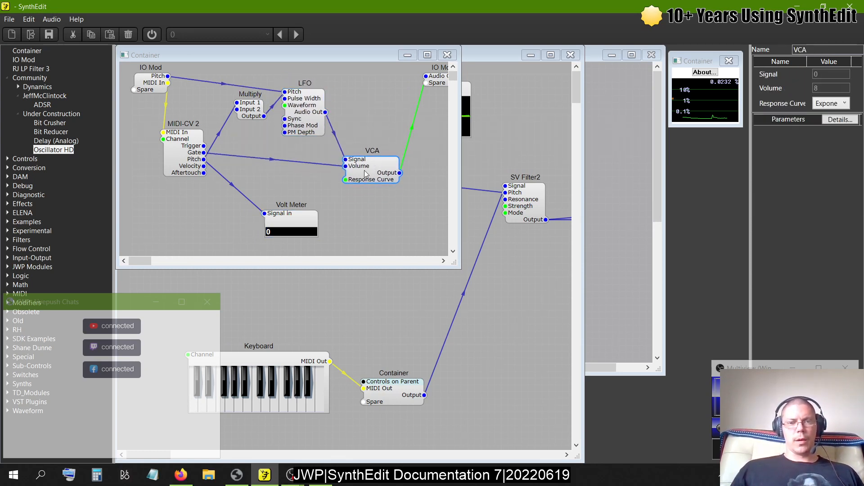
pyautogui.moveTo(301, 221); pyautogui.dragTo(212, 224)
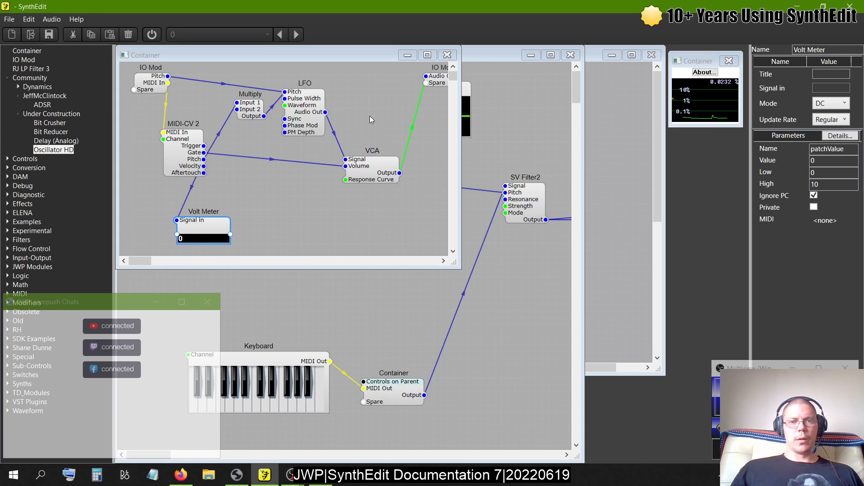
pyautogui.click(451, 60)
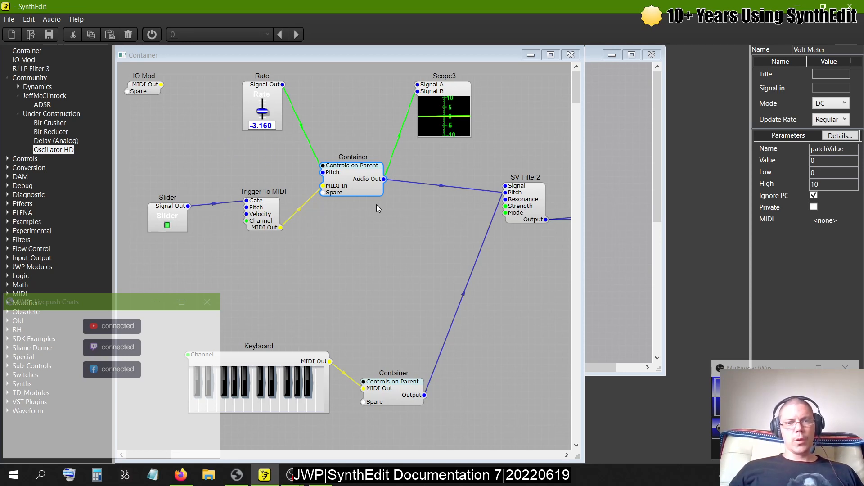
# - Move the Keyboard and its Container higher, closer to the LFO modulator section
pyautogui.moveTo(289, 355); pyautogui.dragTo(282, 294)
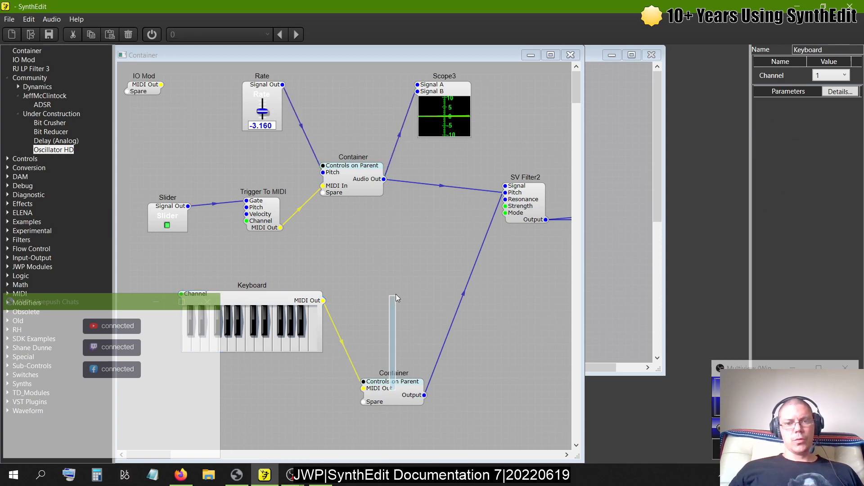
pyautogui.click(390, 394)
pyautogui.moveTo(390, 394); pyautogui.dragTo(403, 284)
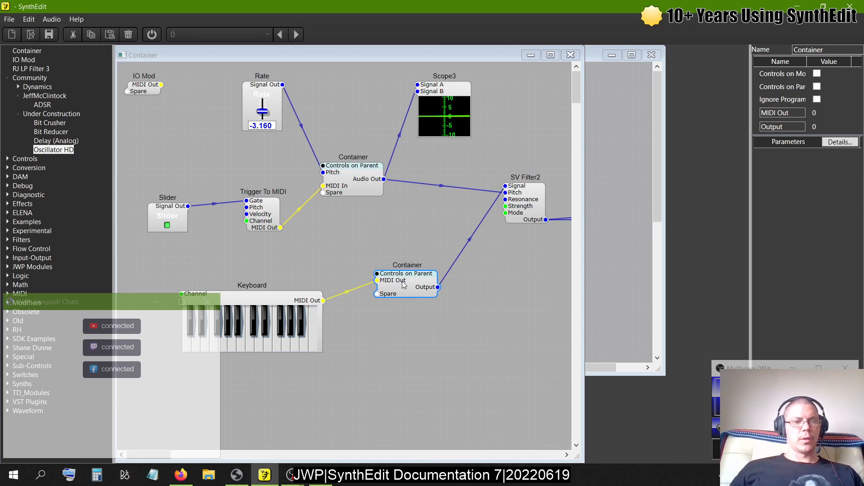
pyautogui.hotkey('alt', 'Tab')
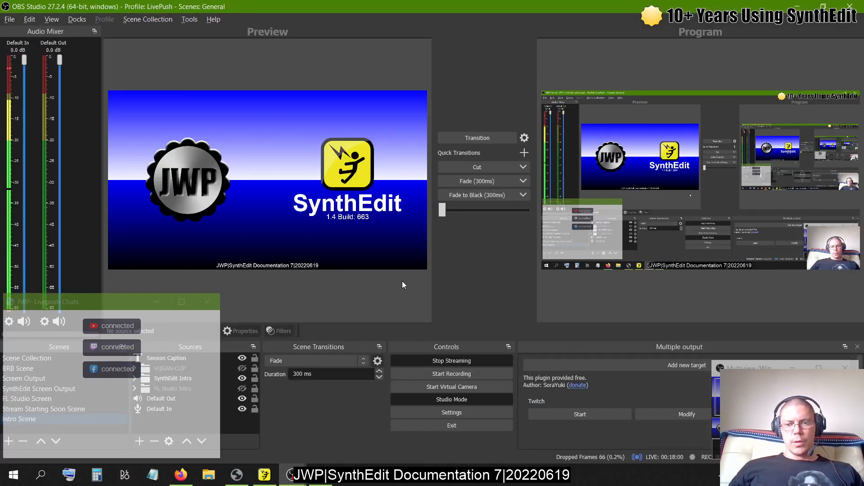
pyautogui.hotkey('alt', 'Tab')
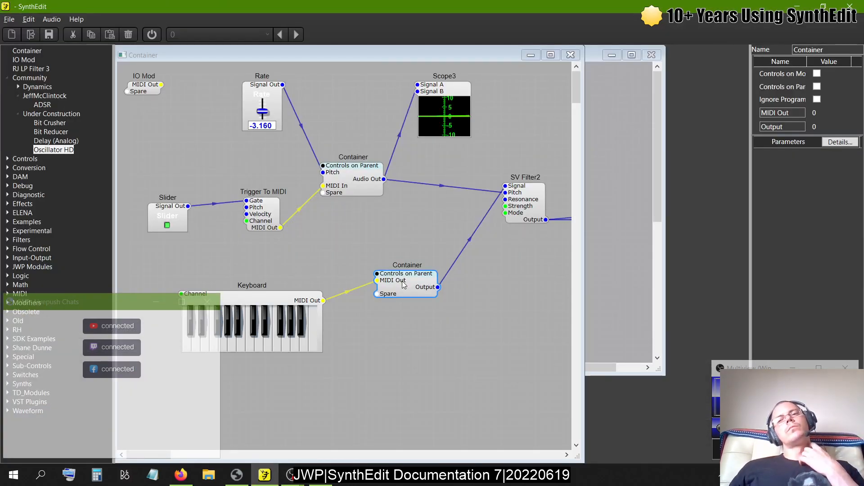